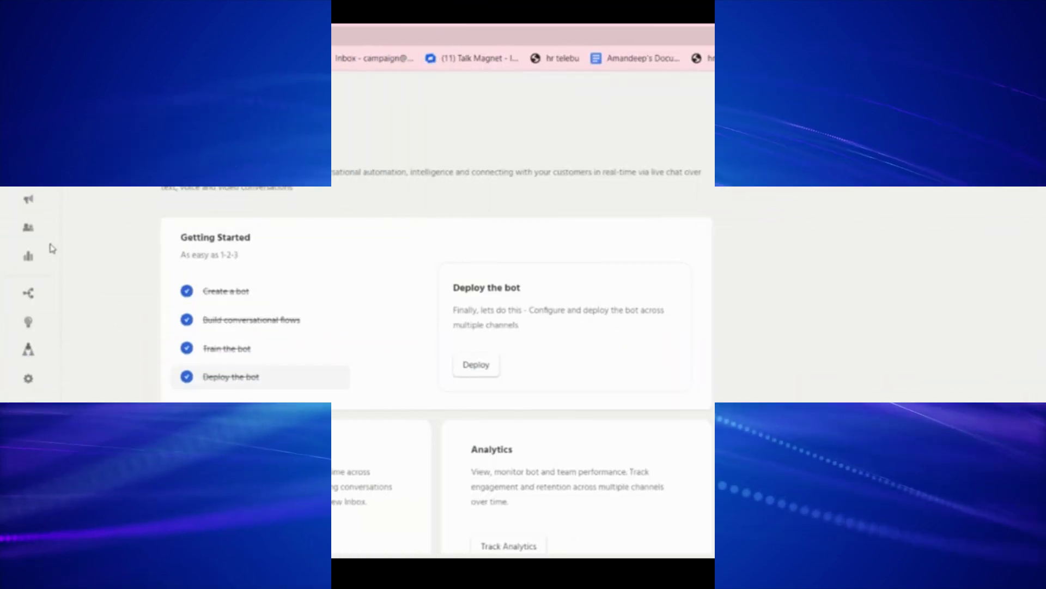
# Open the Demo WhatsApp bot's Broadcast section from the megaphone icon in the sidebar.
pyautogui.click(29, 201)
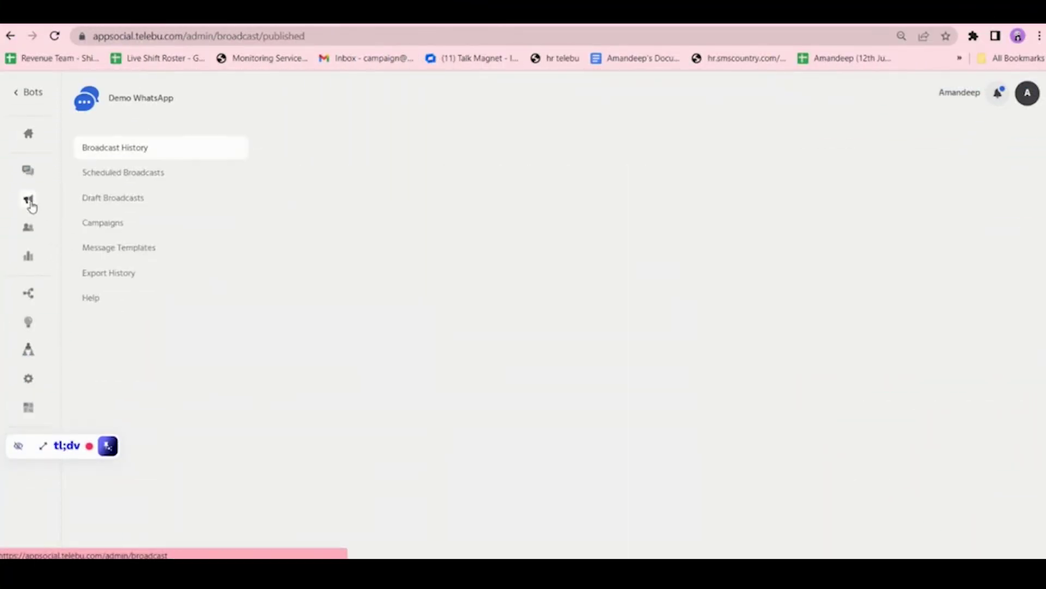
# Reload Broadcast History and open the sujana7nov broadcast's statistics from its row menu.
pyautogui.press('XF86AudioRaiseVolume')
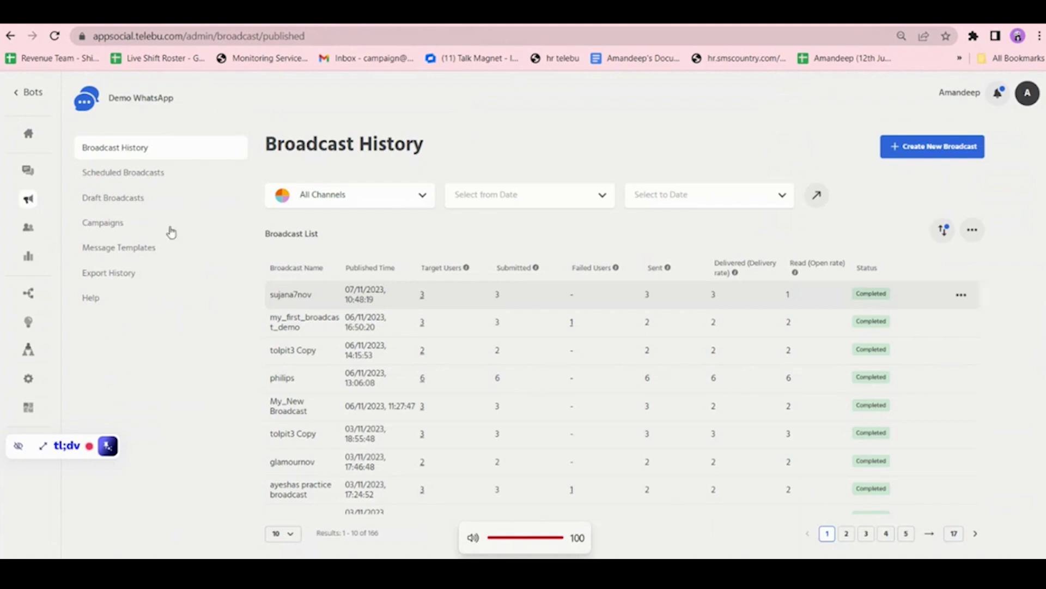
pyautogui.click(29, 200)
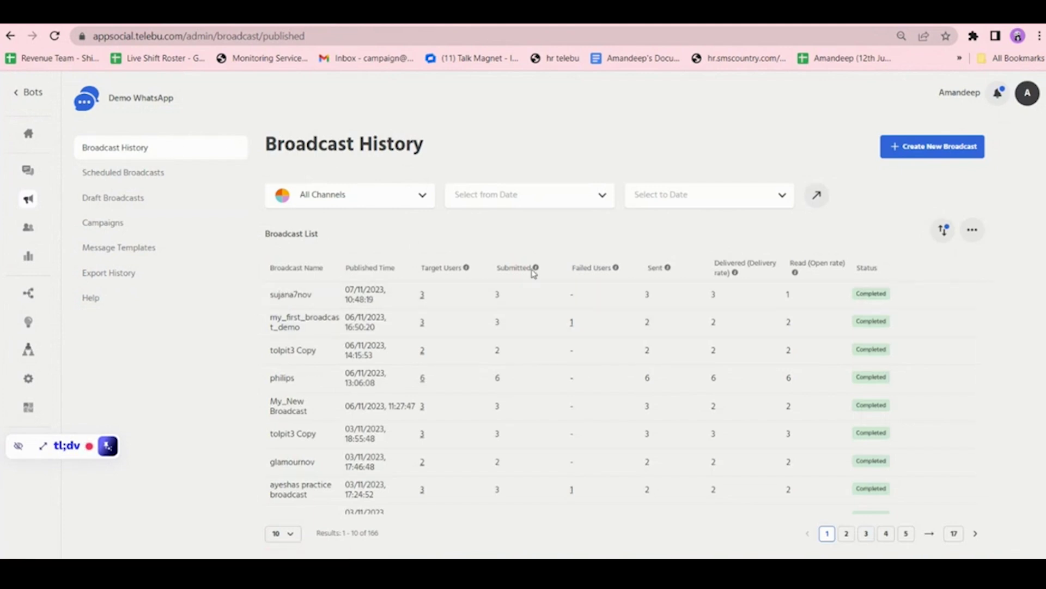
pyautogui.click(961, 298)
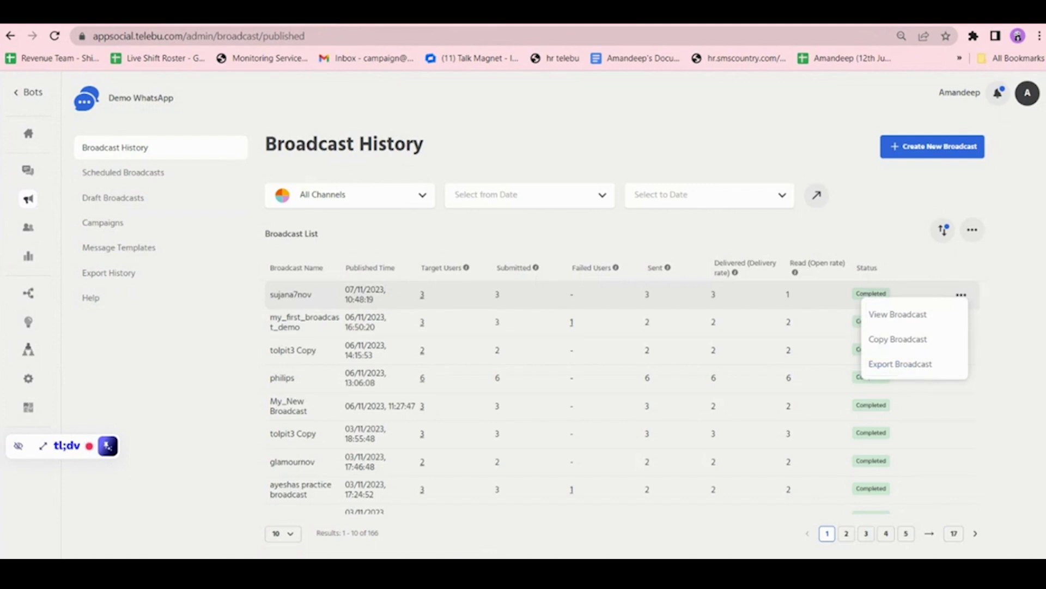
pyautogui.click(933, 321)
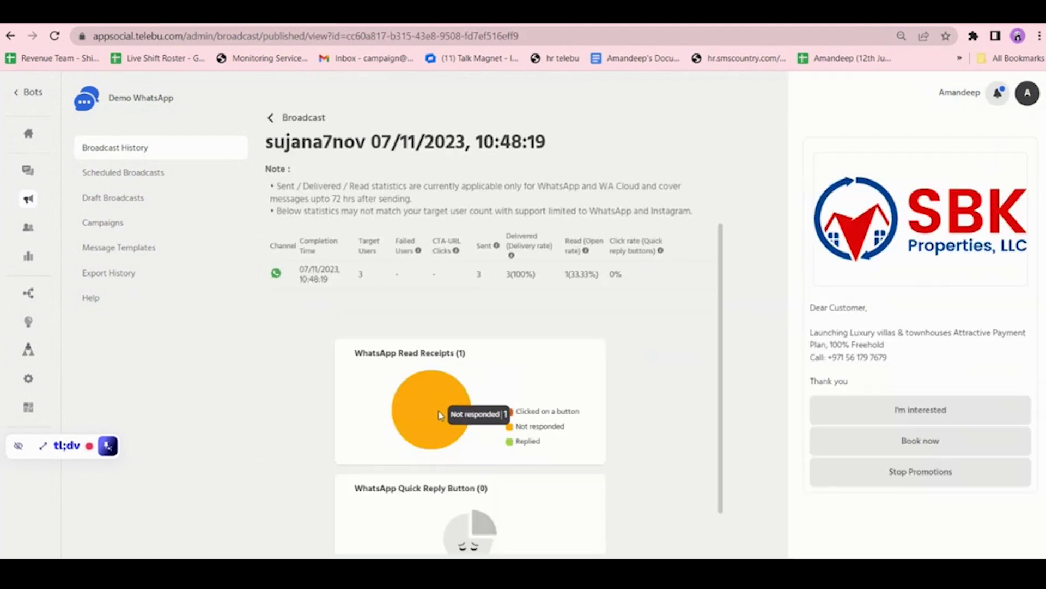
# Review the sujana7nov stats (3 targeted, 3 delivered, 1 read), then return to Broadcast History.
pyautogui.scroll(-1, 439, 414)
pyautogui.scroll(1, 517, 312)
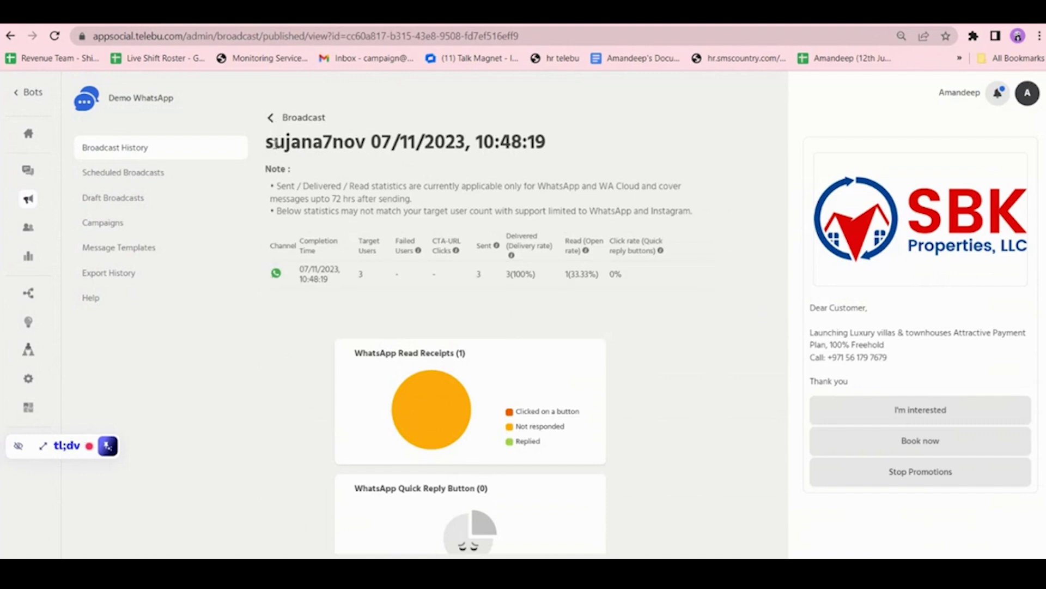
pyautogui.moveTo(269, 246); pyautogui.dragTo(380, 254)
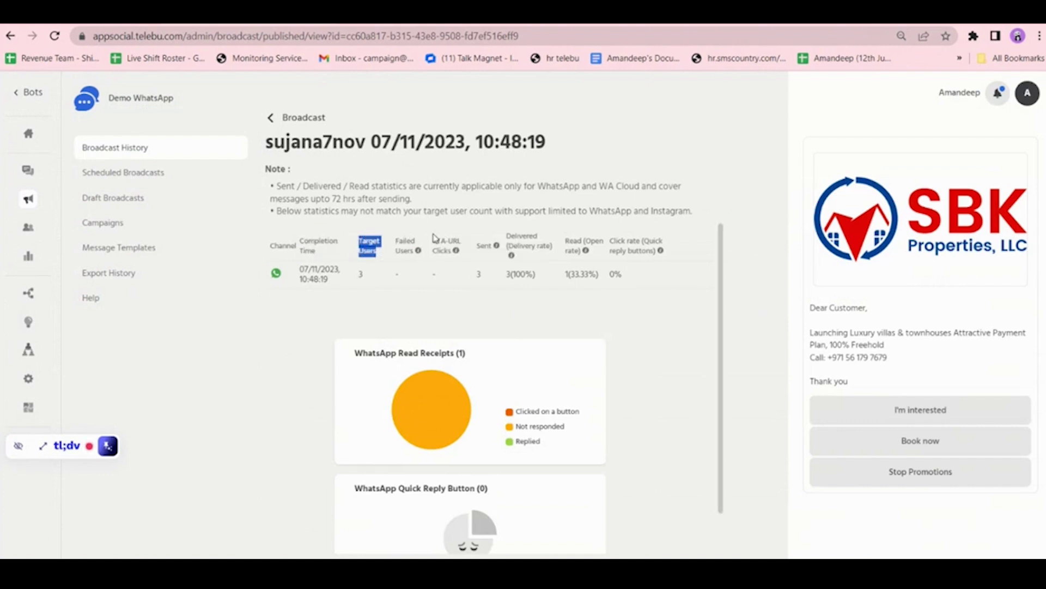
pyautogui.click(450, 243)
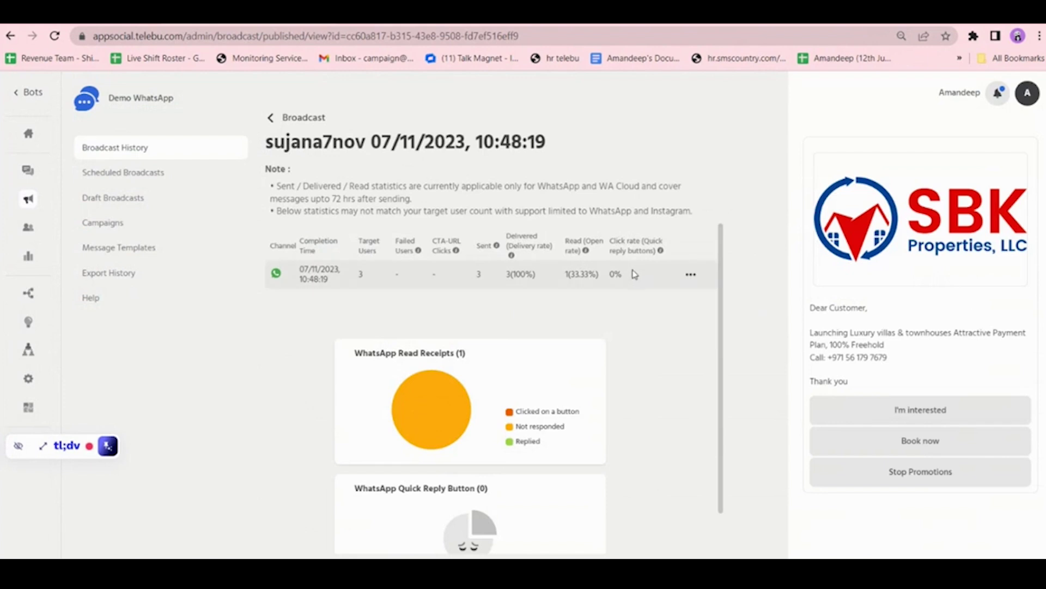
pyautogui.hotkey('alt', 'Left')
# Export the philips broadcast's report from its row menu in Broadcast History.
pyautogui.scroll(-1, 598, 321)
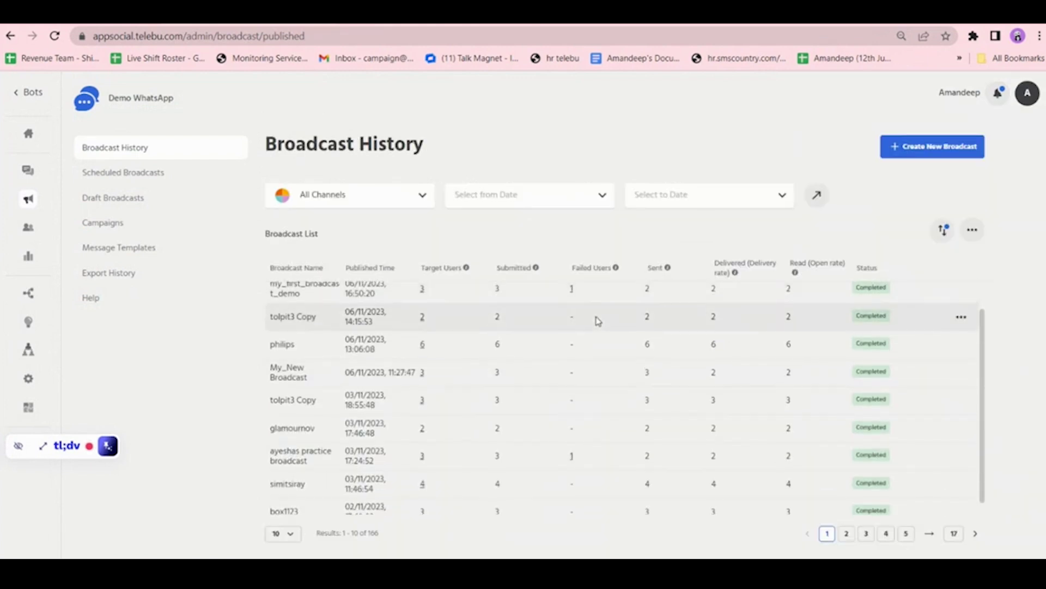
pyautogui.scroll(1, 598, 321)
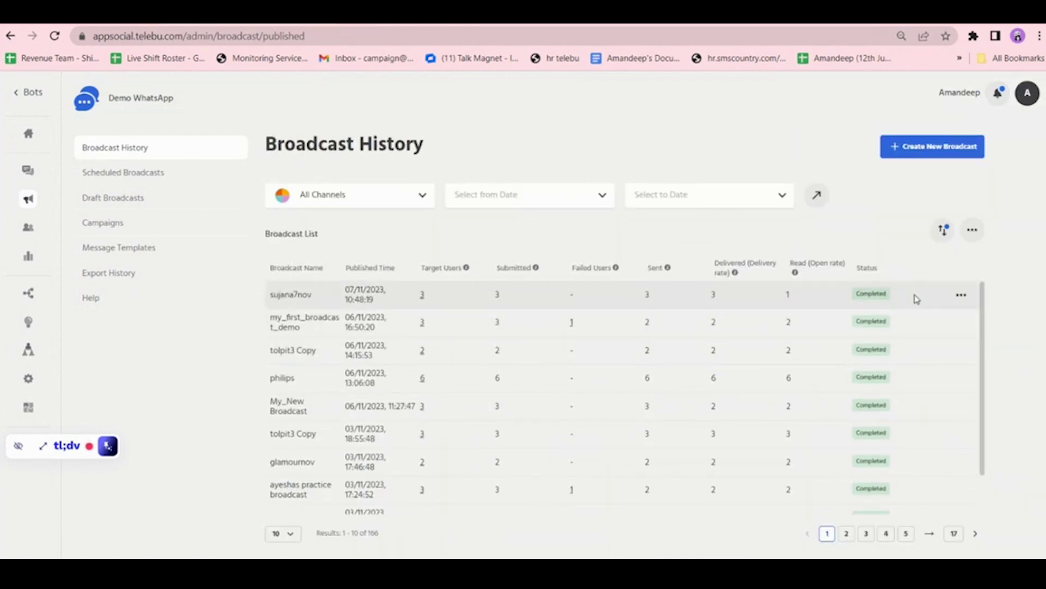
pyautogui.scroll(-2, 870, 427)
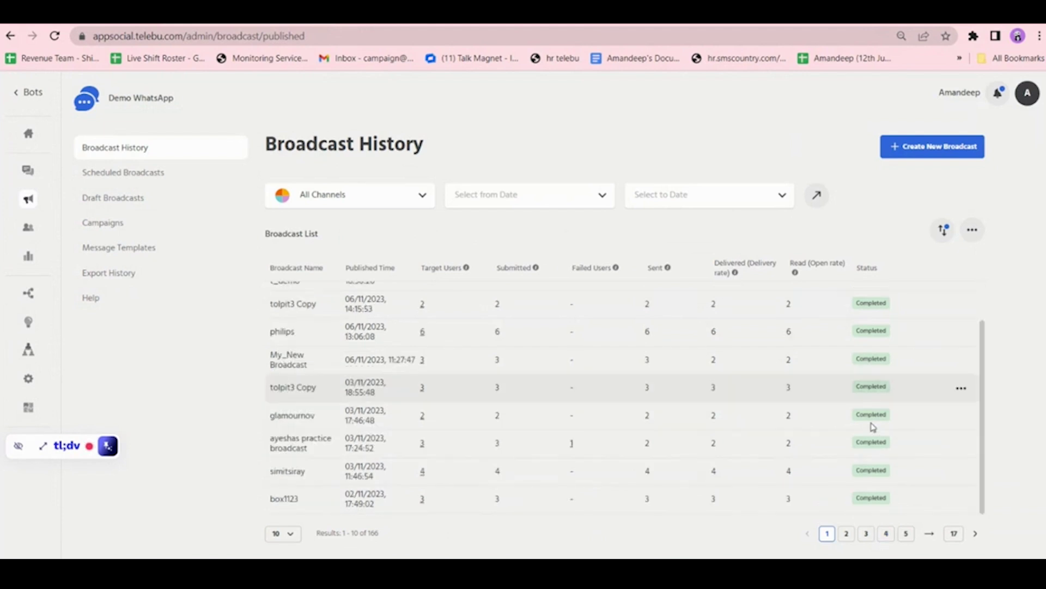
pyautogui.scroll(2, 870, 428)
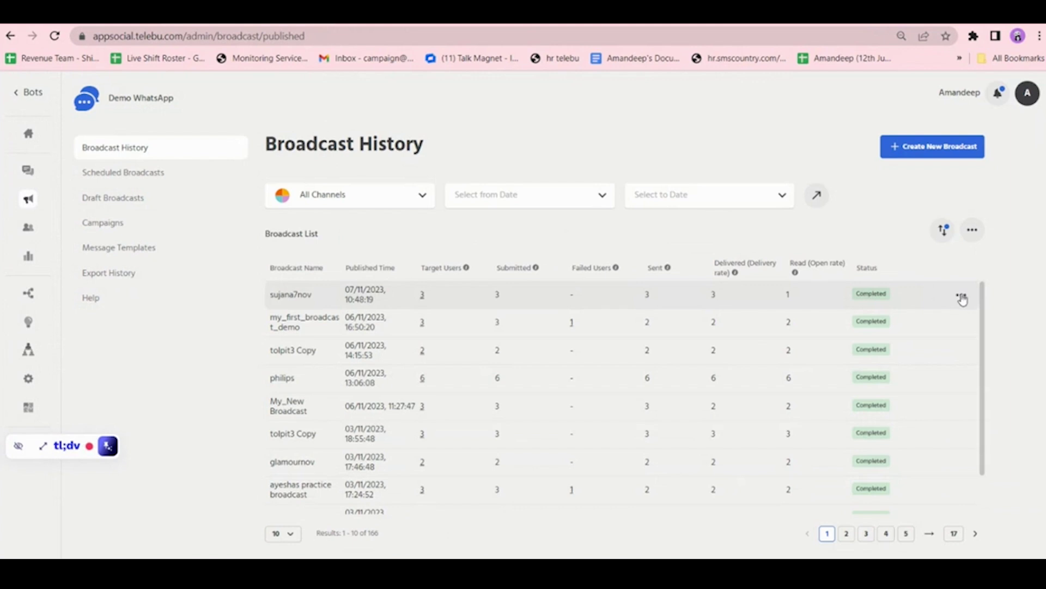
pyautogui.scroll(-2, 961, 348)
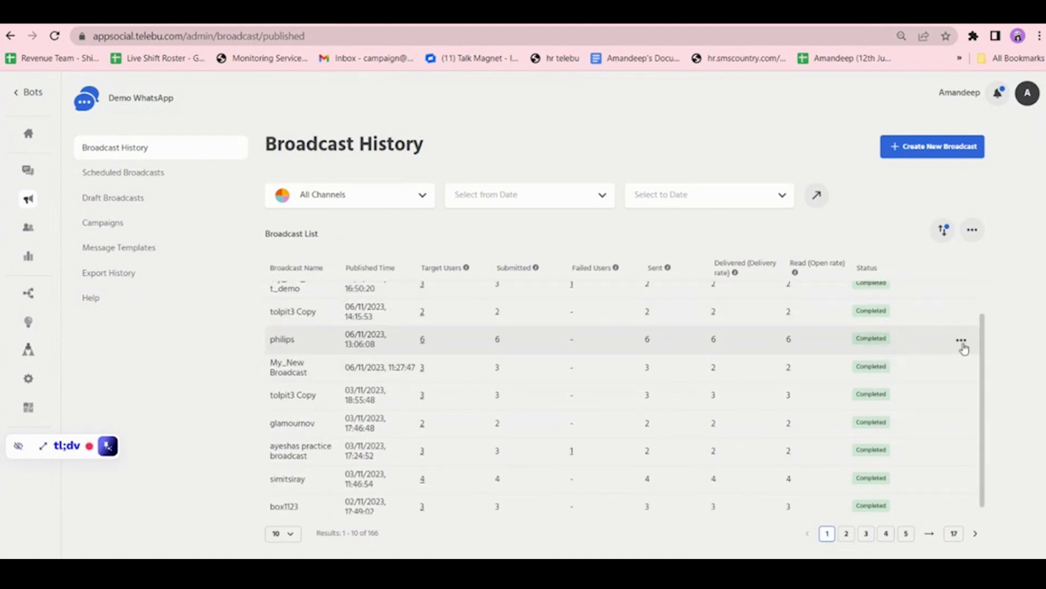
pyautogui.click(962, 343)
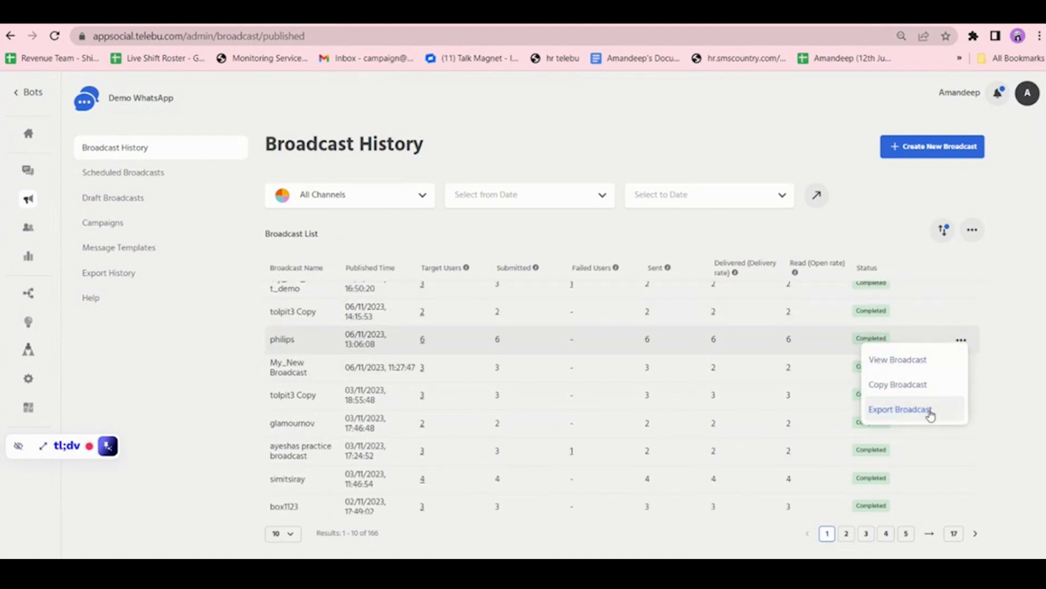
pyautogui.click(899, 409)
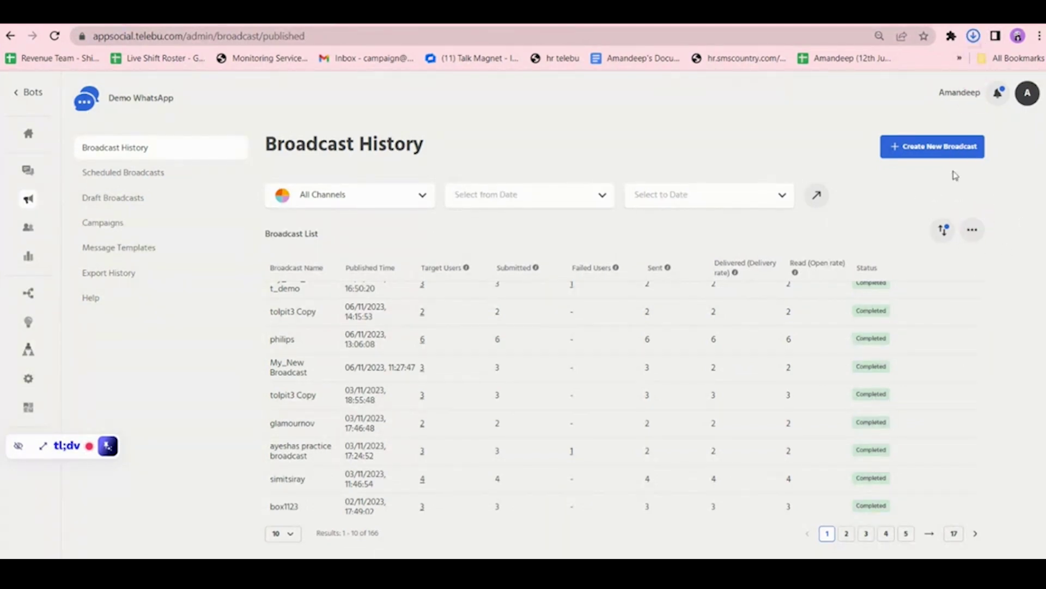
# Open the downloaded philips.csv.gz and launch the philips CSV in Excel from File Explorer.
pyautogui.click(974, 36)
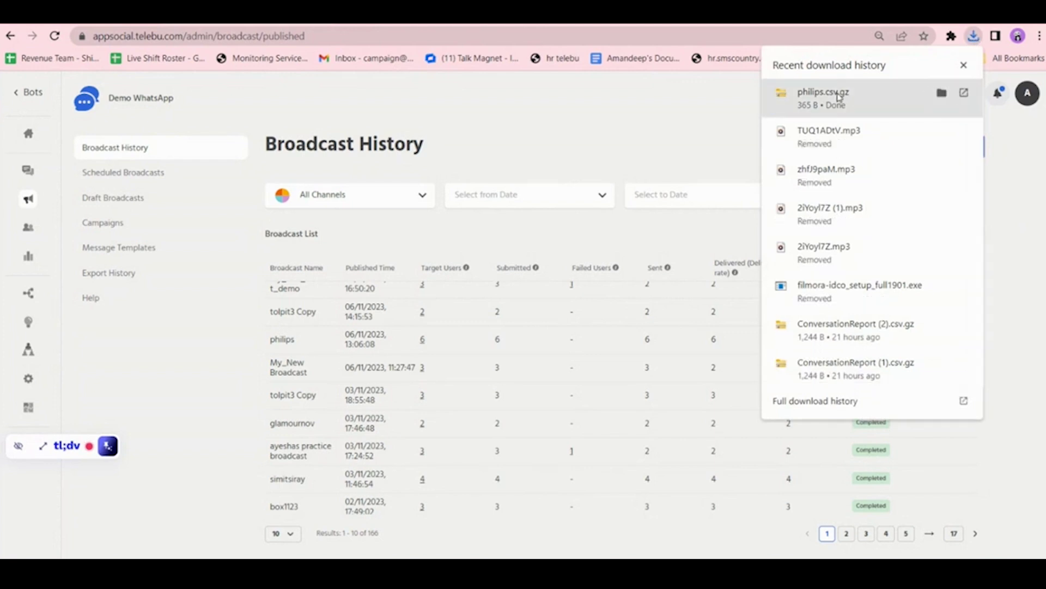
pyautogui.click(839, 97)
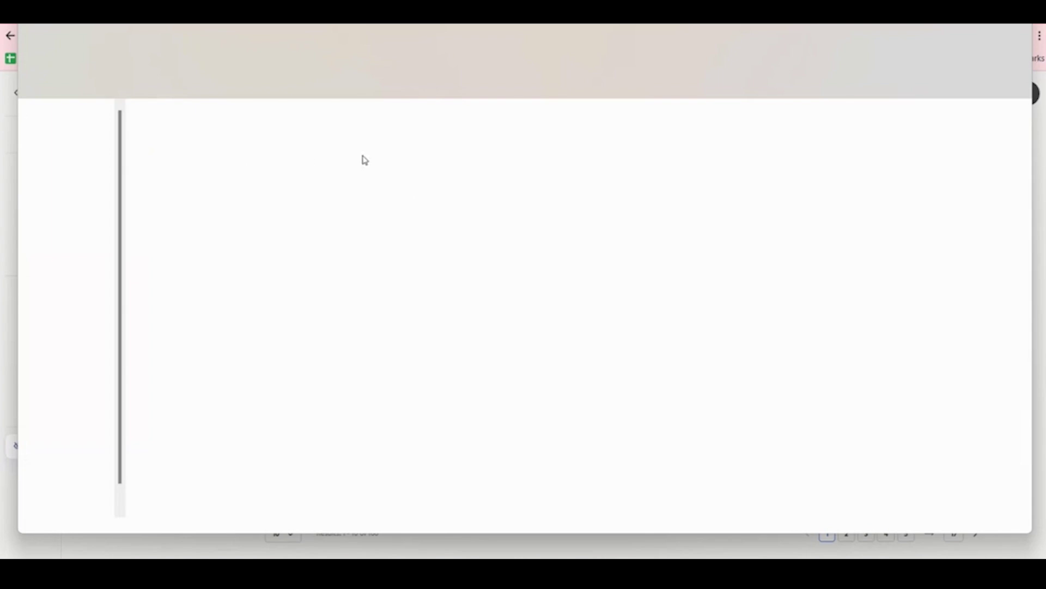
pyautogui.click(345, 136)
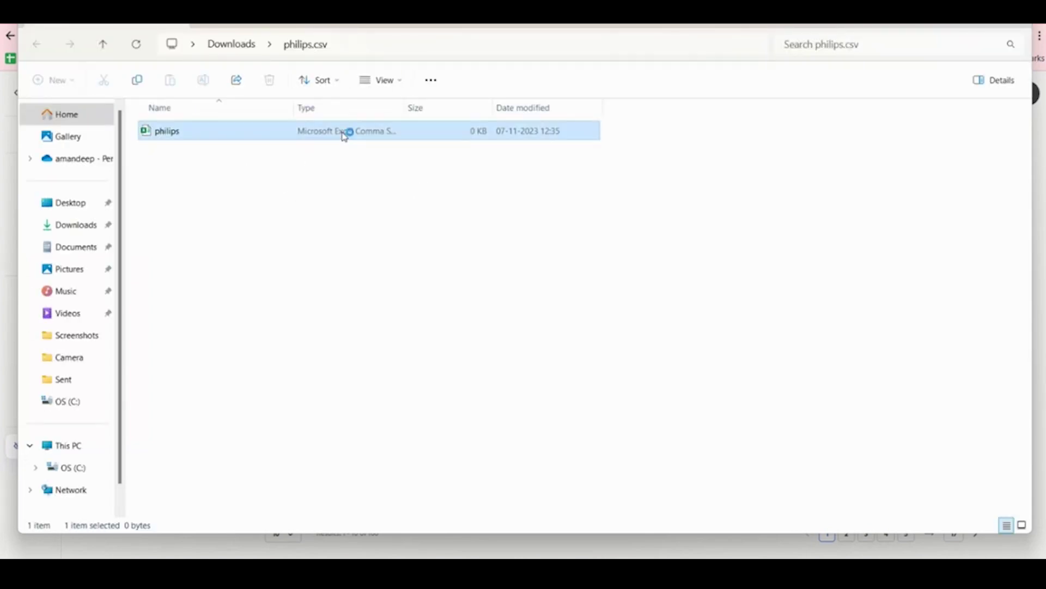
pyautogui.doubleClick(344, 136)
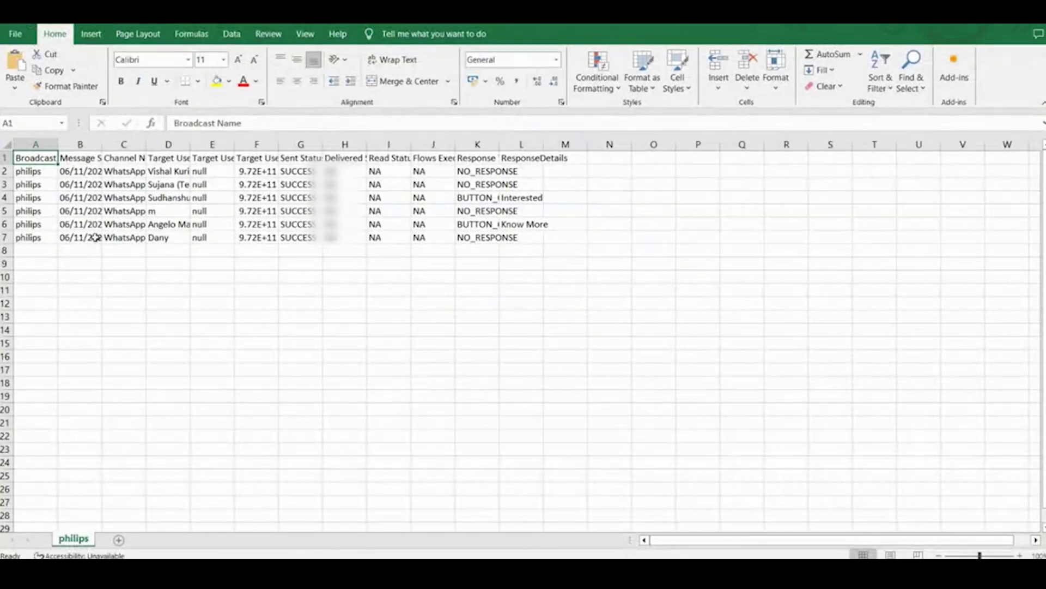
# AutoFit columns A, B, D, E, F and H so headers like Target User Phone Number fit.
pyautogui.doubleClick(60, 145)
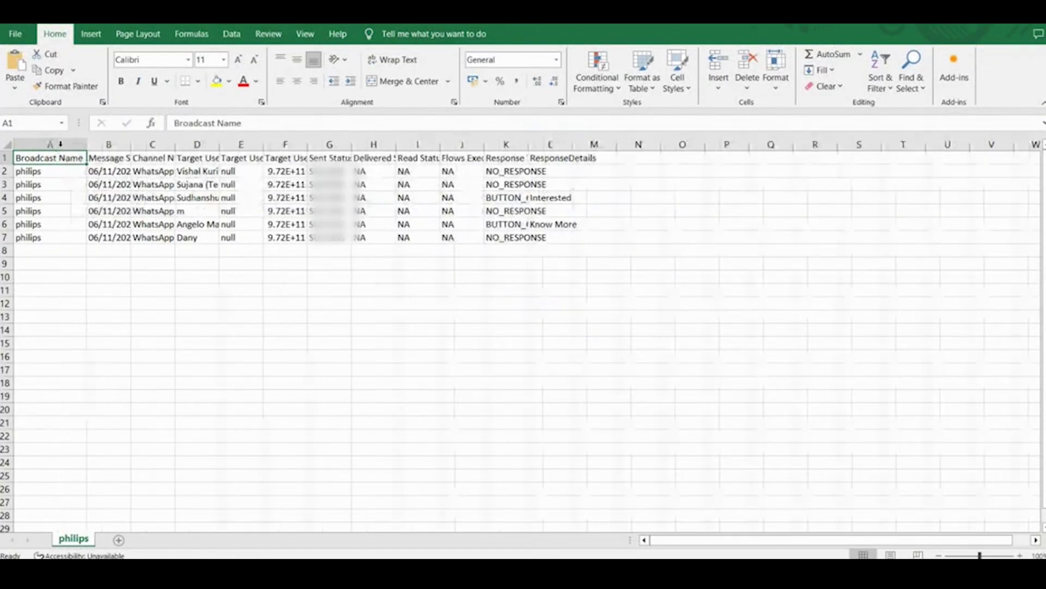
pyautogui.doubleClick(129, 146)
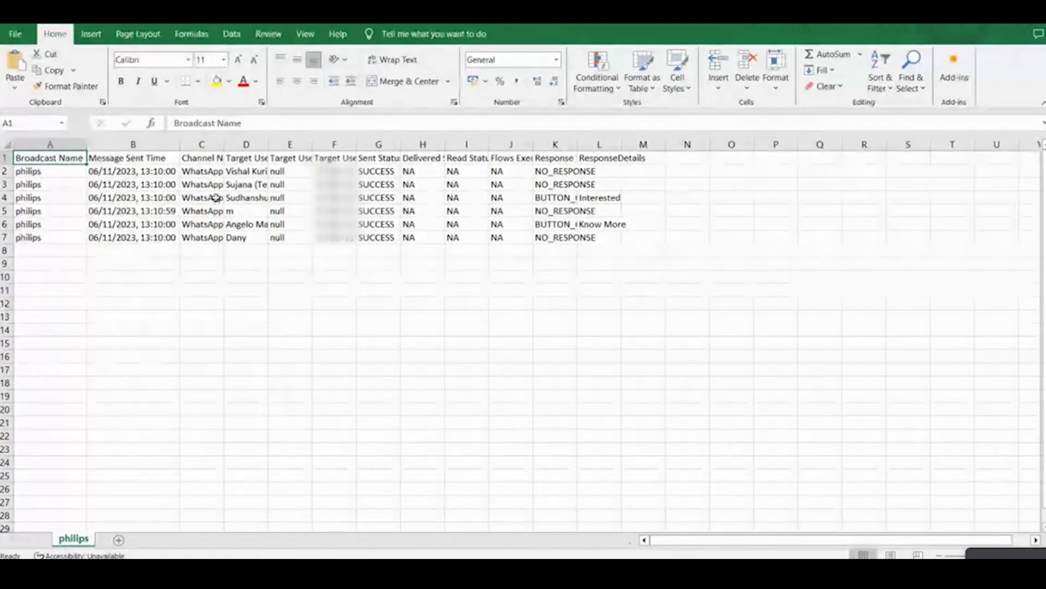
pyautogui.doubleClick(267, 144)
pyautogui.moveTo(286, 171); pyautogui.dragTo(271, 250)
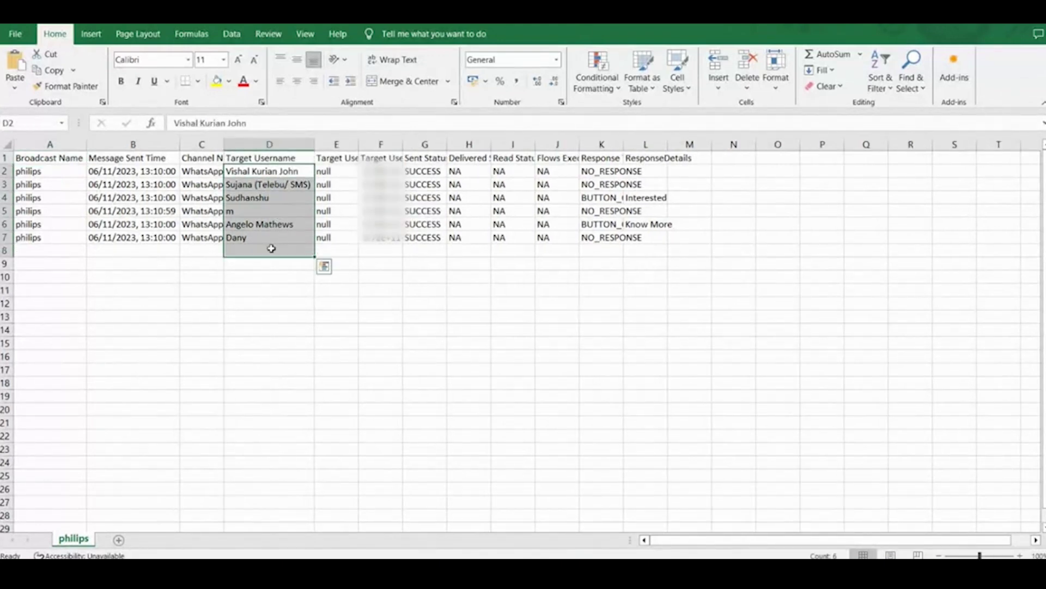
pyautogui.doubleClick(356, 143)
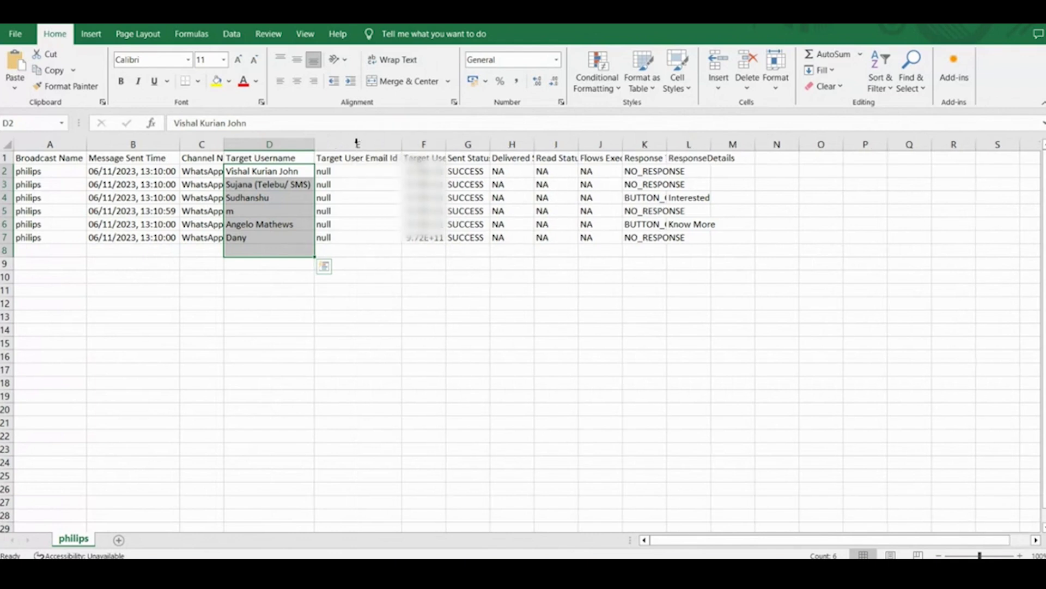
pyautogui.doubleClick(446, 144)
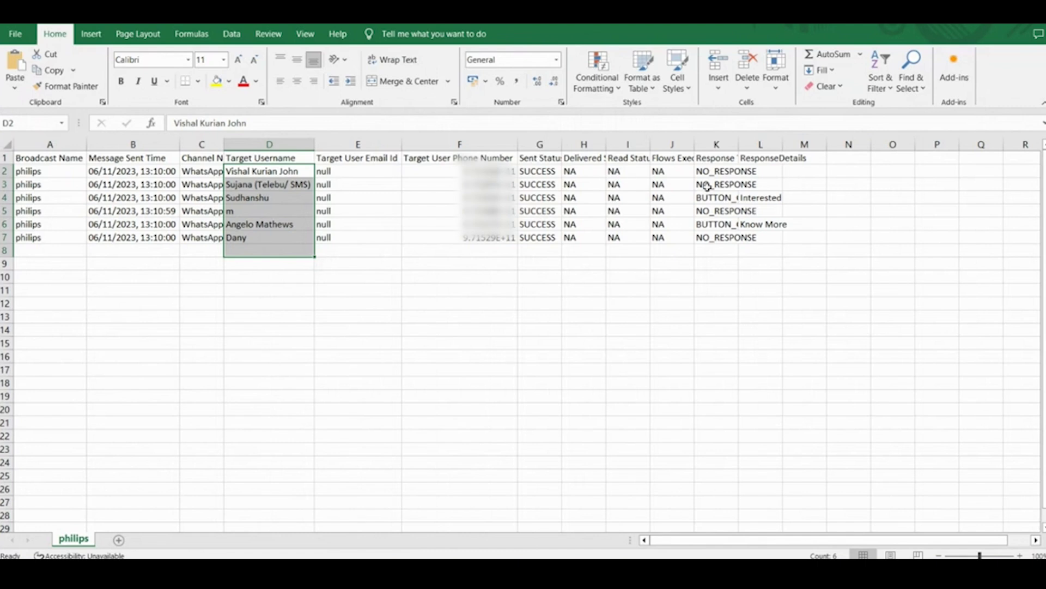
pyautogui.doubleClick(605, 145)
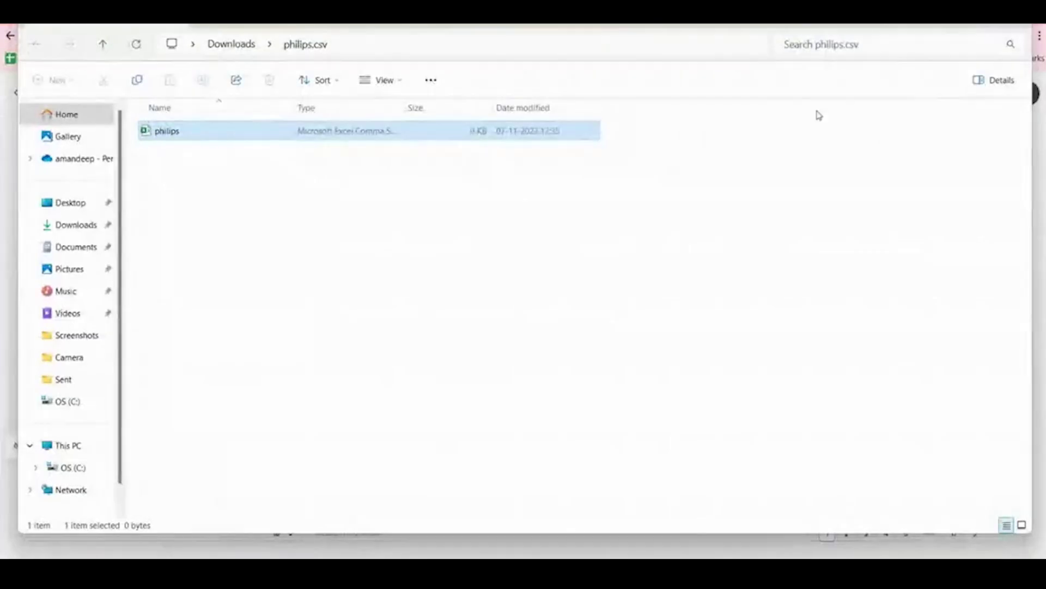
# Close the Downloads folder window and look over the broadcast table's header row.
pyautogui.hotkey('alt', 'F4')
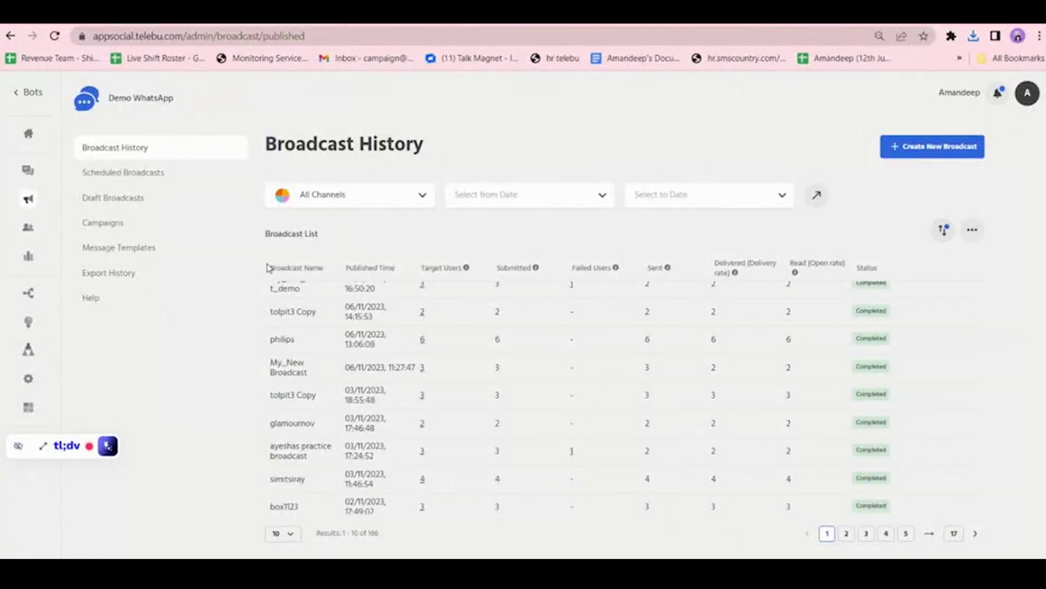
pyautogui.moveTo(267, 267); pyautogui.dragTo(902, 263)
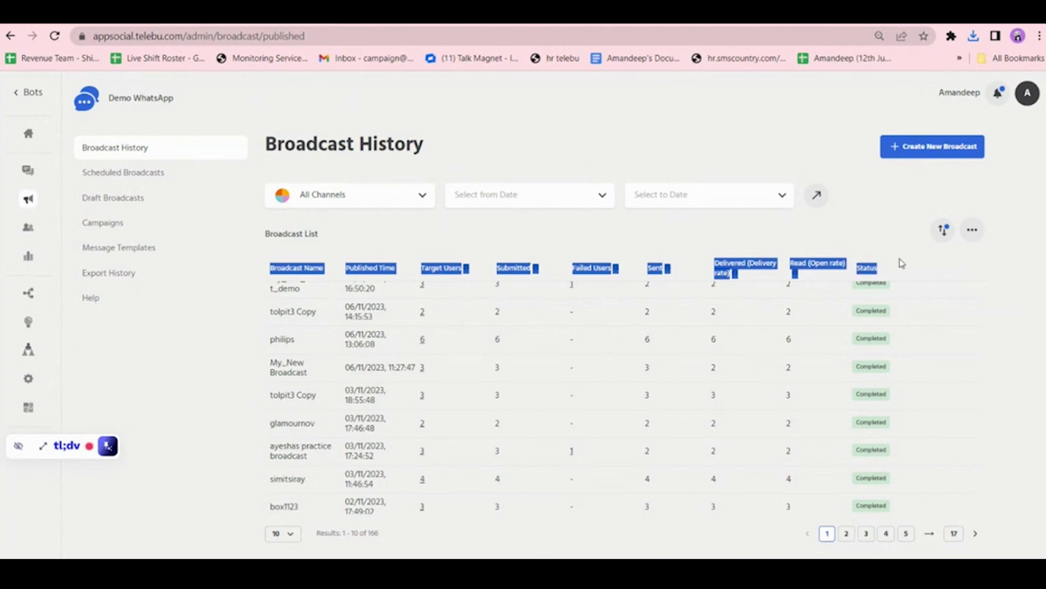
pyautogui.click(902, 264)
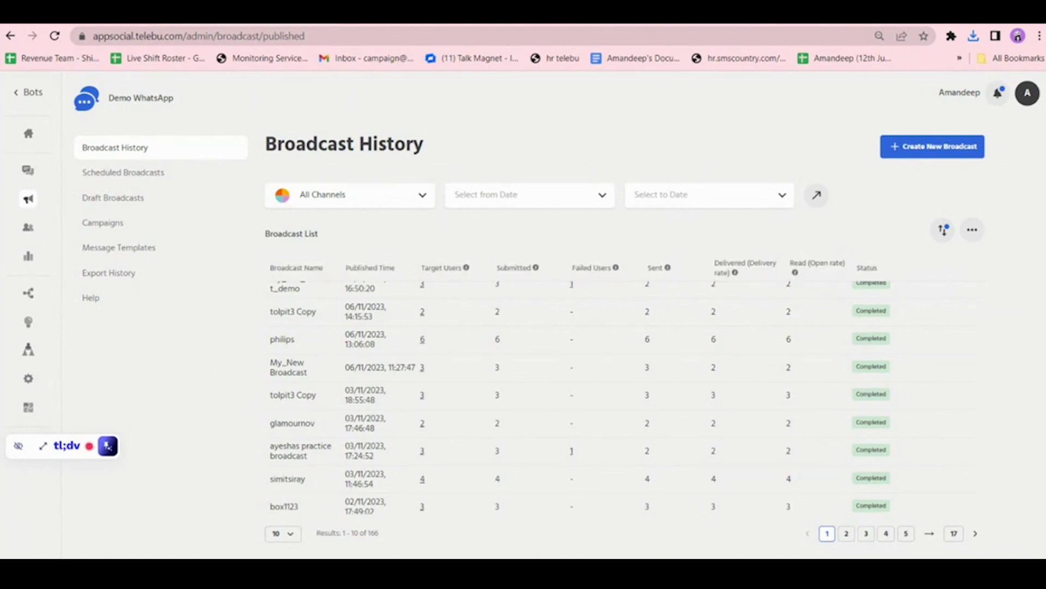
# Step across the philips spreadsheet's headings from Broadcast Name to ResponseDetails, then return to the browser.
pyautogui.click(774, 525)
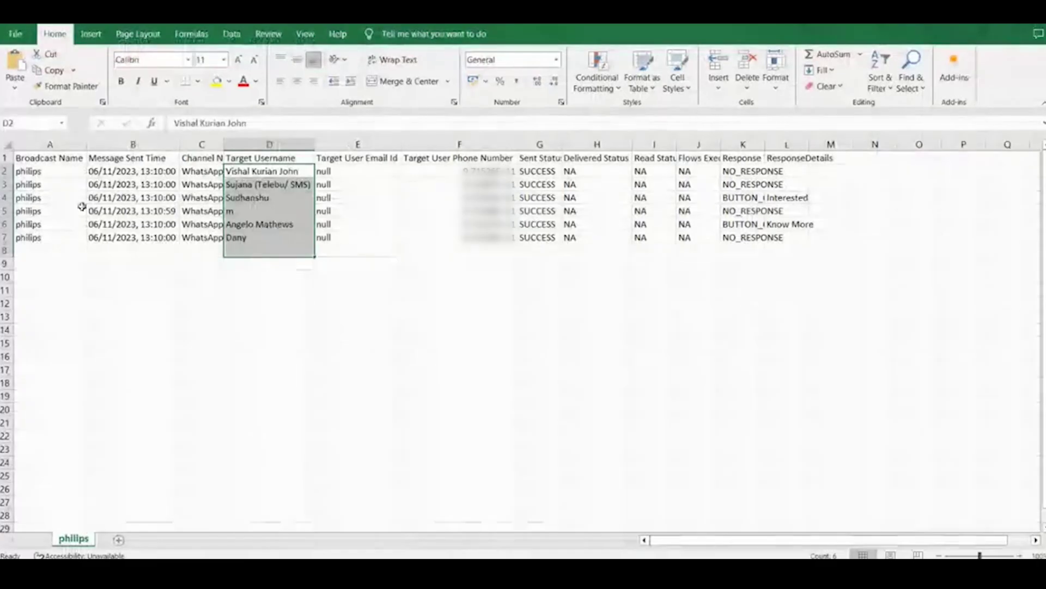
pyautogui.click(56, 160)
pyautogui.press('Right')
pyautogui.press('Right')
pyautogui.press('Right')
pyautogui.press('Right')
pyautogui.press('Right')
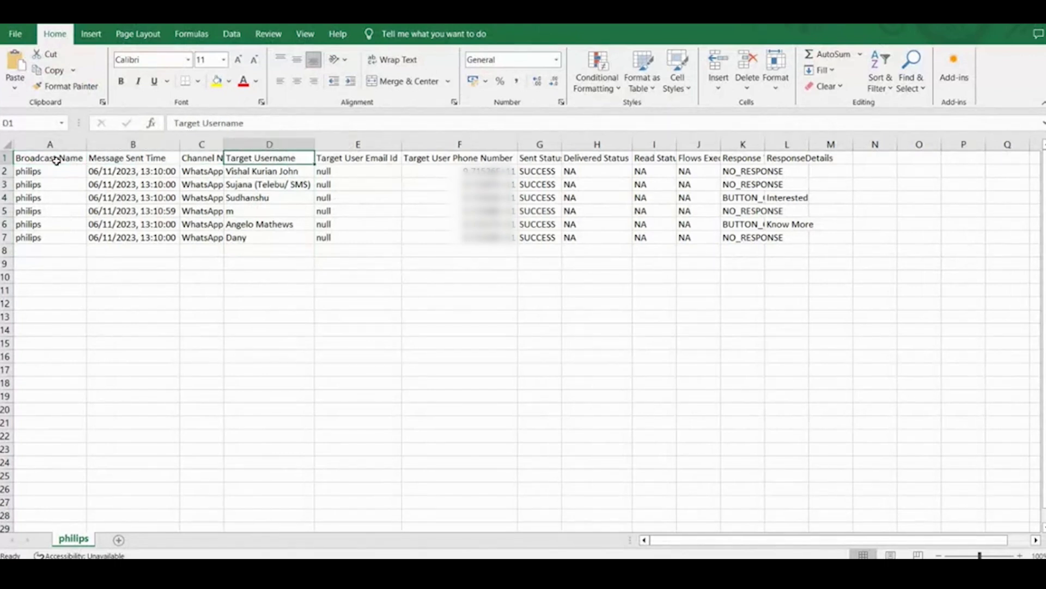
pyautogui.press('Right')
pyautogui.press('Right')
pyautogui.press('Right')
pyautogui.press('Right')
pyautogui.press('Right')
pyautogui.press('Right')
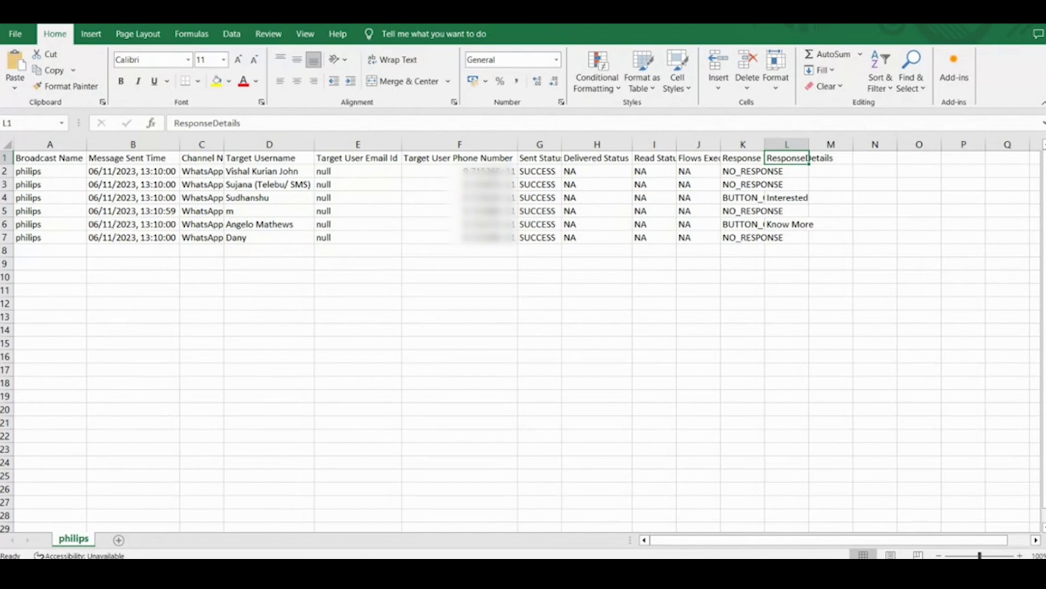
pyautogui.hotkey('alt', 'Tab')
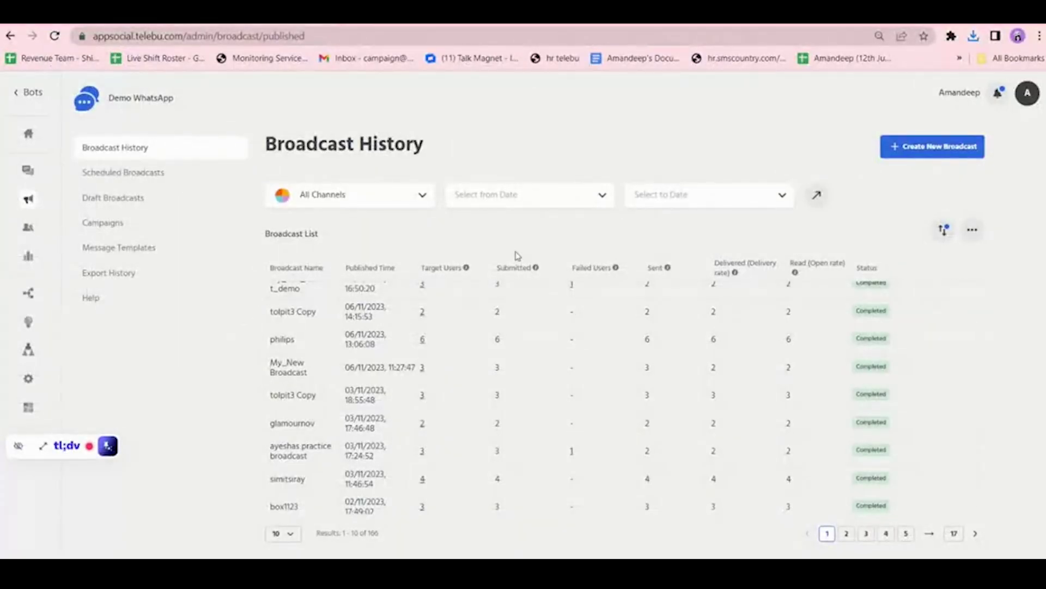
# Open the Configure Columns settings for the Broadcast History table.
pyautogui.click(946, 232)
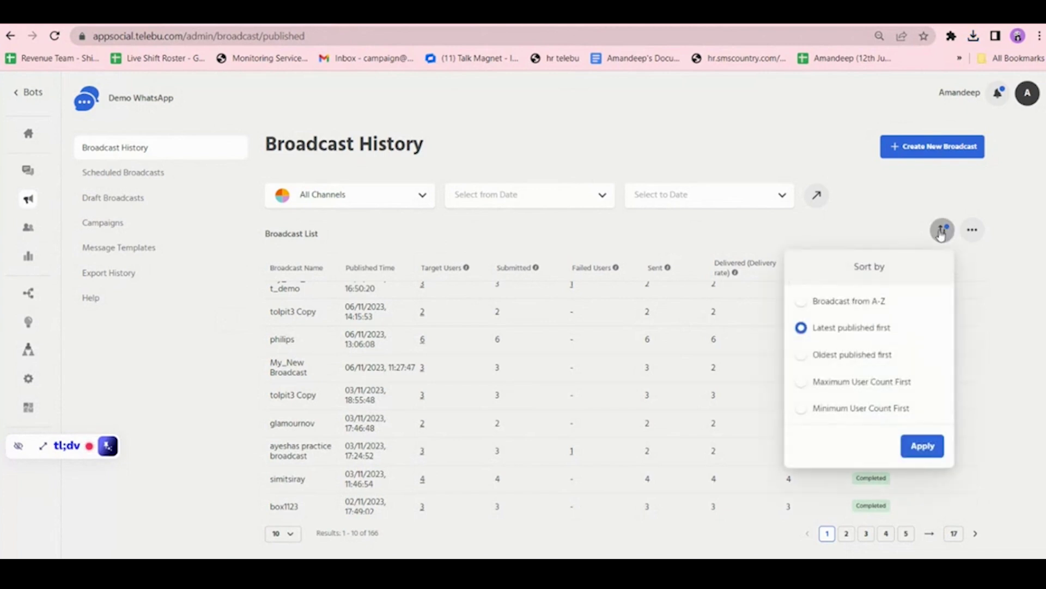
pyautogui.click(972, 233)
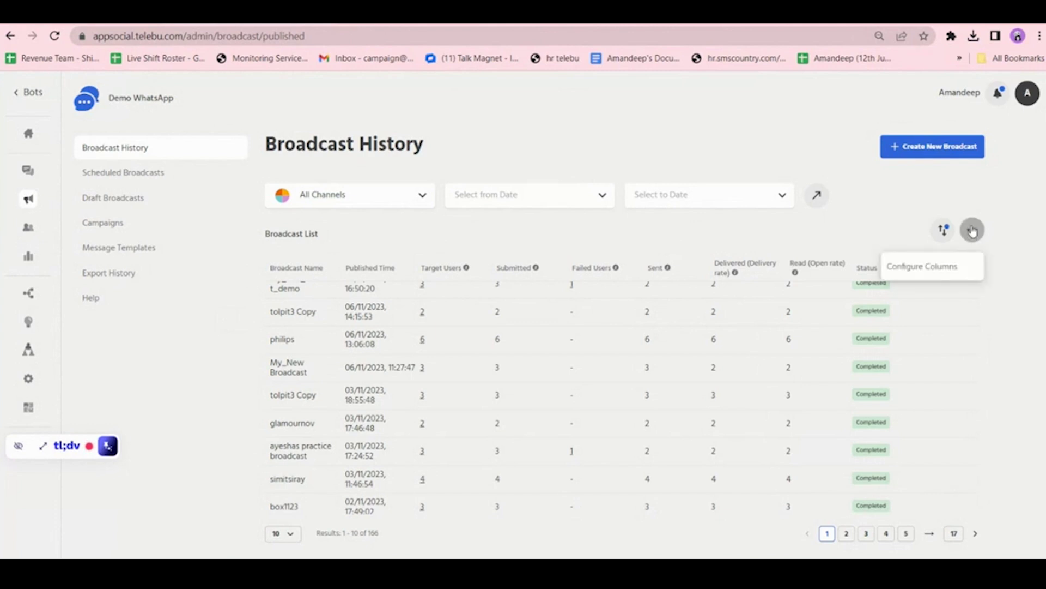
pyautogui.click(955, 262)
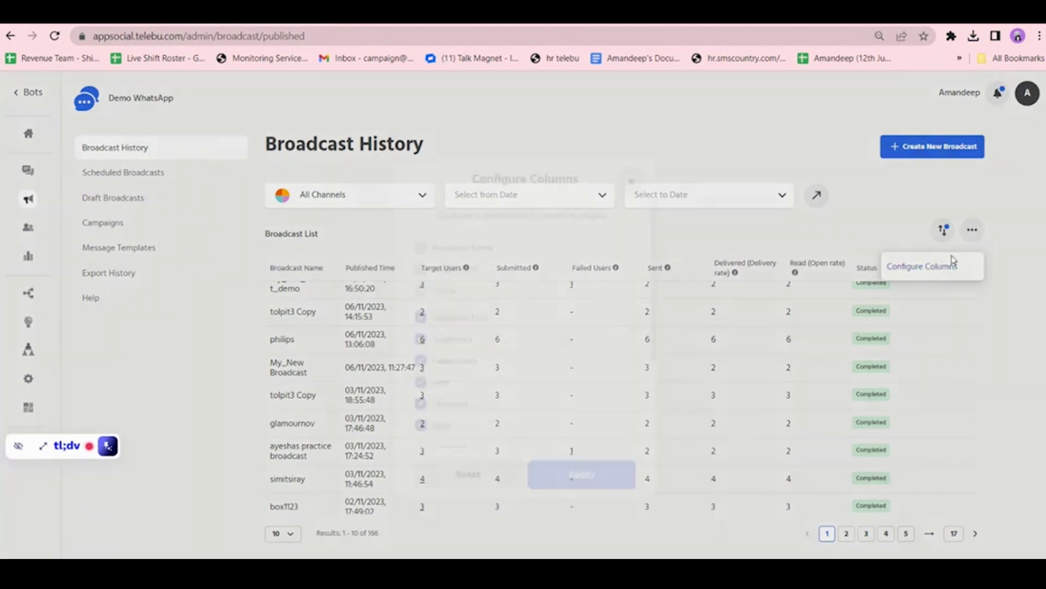
pyautogui.scroll(-2, 602, 310)
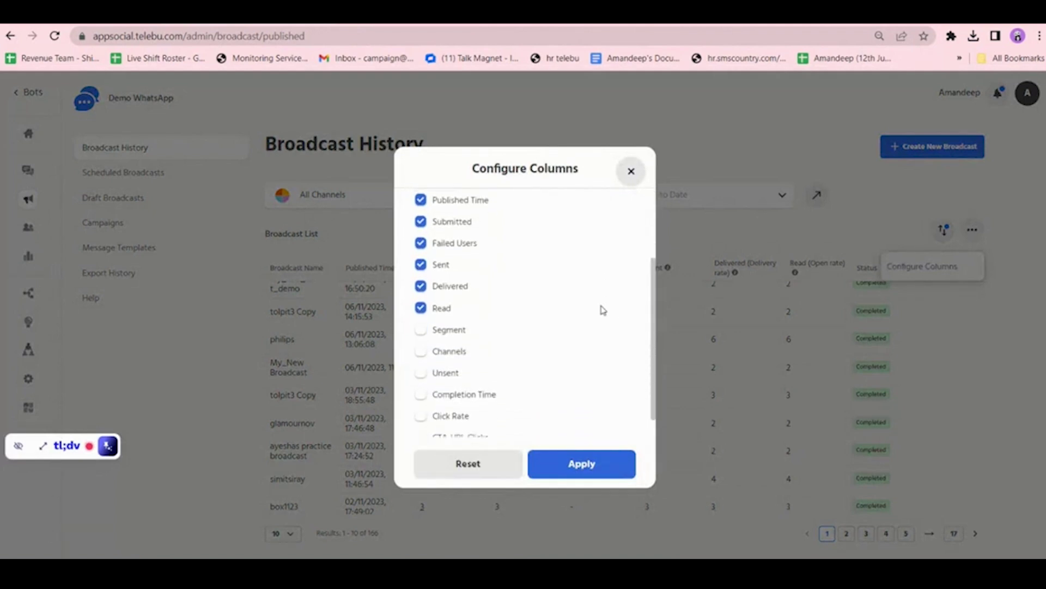
# Replace the Submitted and Published Time columns with Click Rate and Unsent, then go to Analytics.
pyautogui.click(420, 219)
pyautogui.scroll(-1, 474, 376)
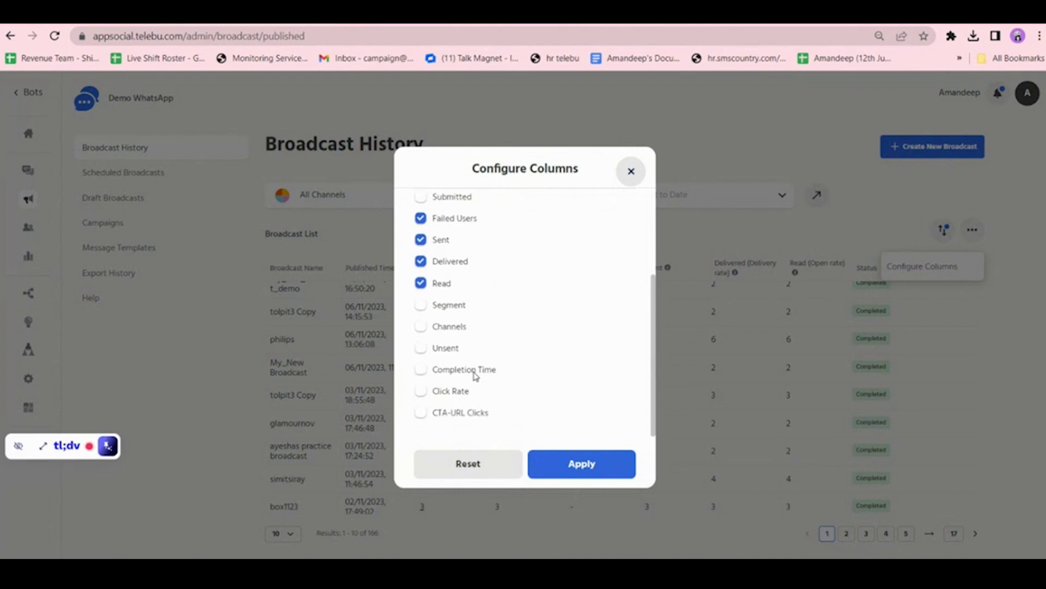
pyautogui.click(421, 392)
pyautogui.scroll(2, 430, 229)
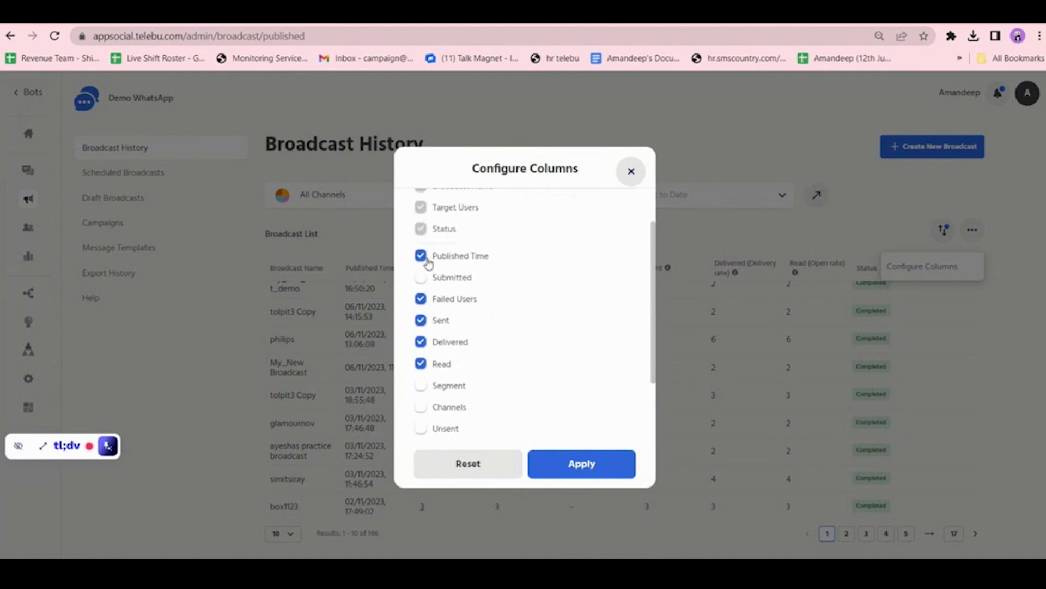
pyautogui.click(420, 255)
pyautogui.scroll(-2, 479, 340)
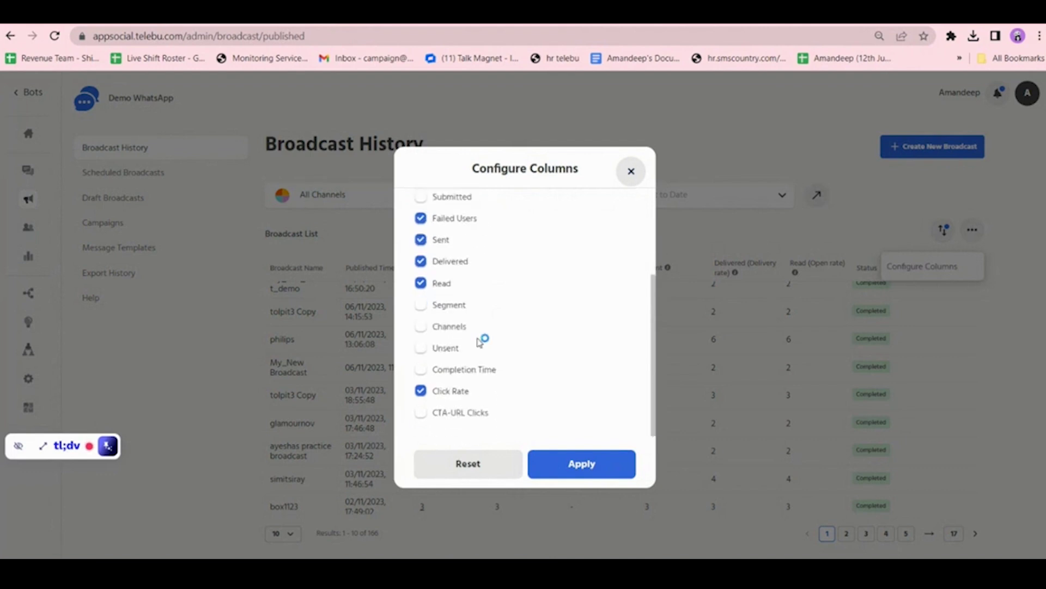
pyautogui.click(421, 348)
pyautogui.click(582, 464)
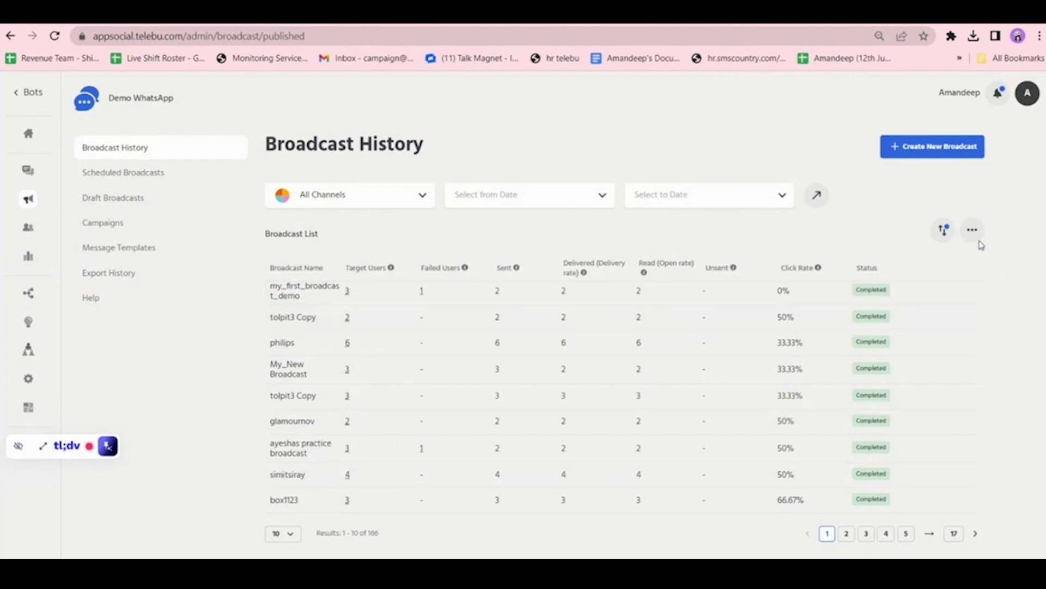
pyautogui.scroll(1, 758, 325)
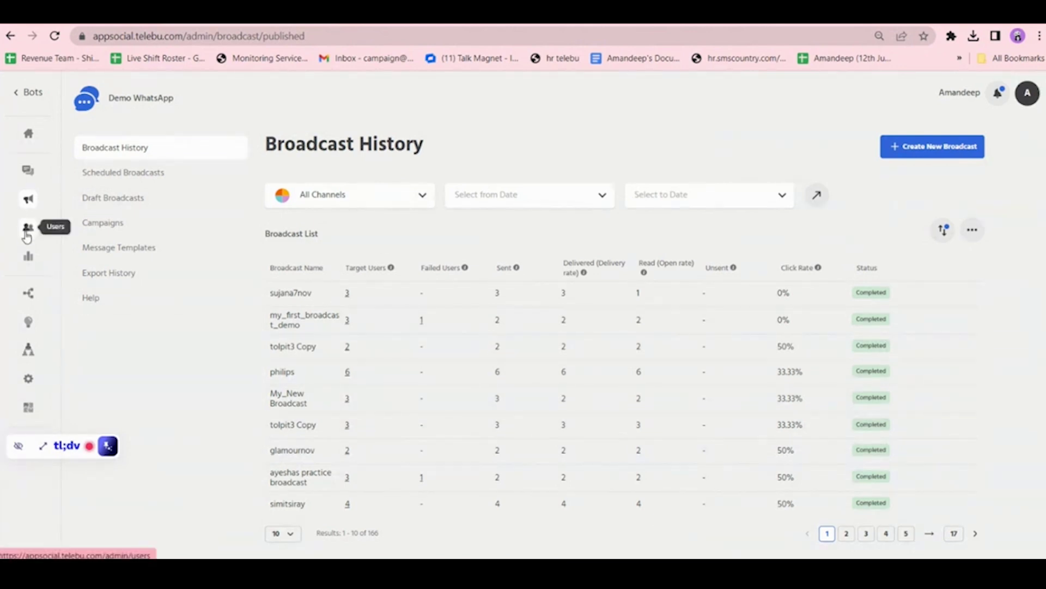
pyautogui.click(28, 264)
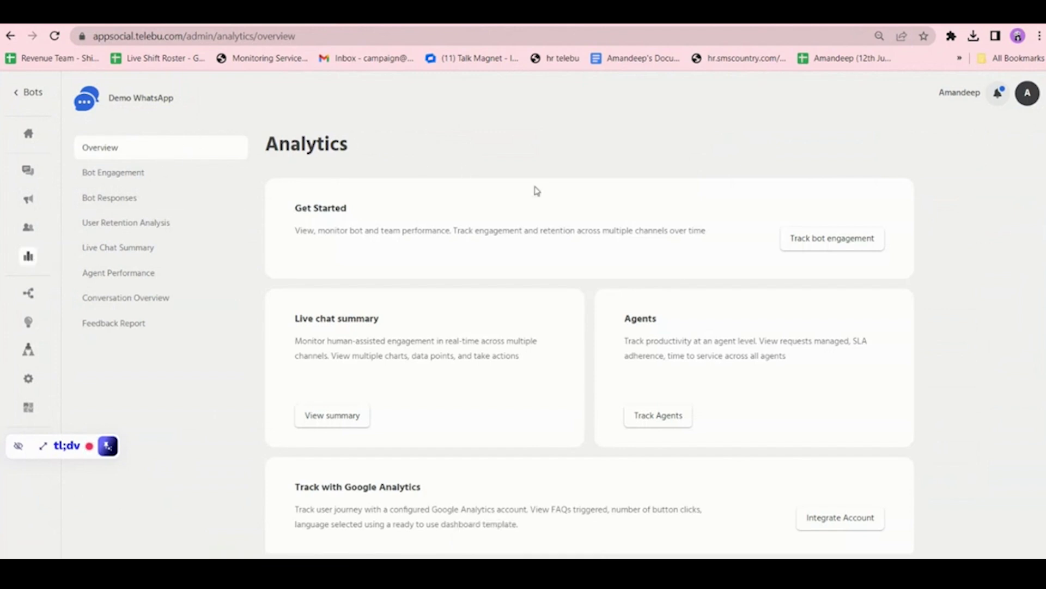
# Scroll through the Analytics overview and open Bot Engagement.
pyautogui.scroll(-1, 666, 414)
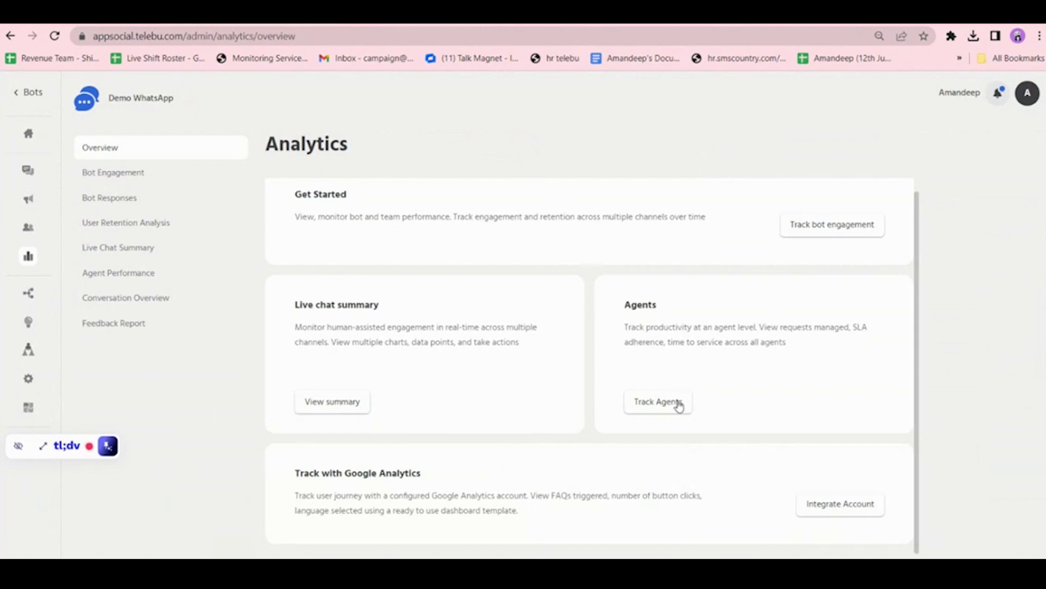
pyautogui.scroll(1, 678, 406)
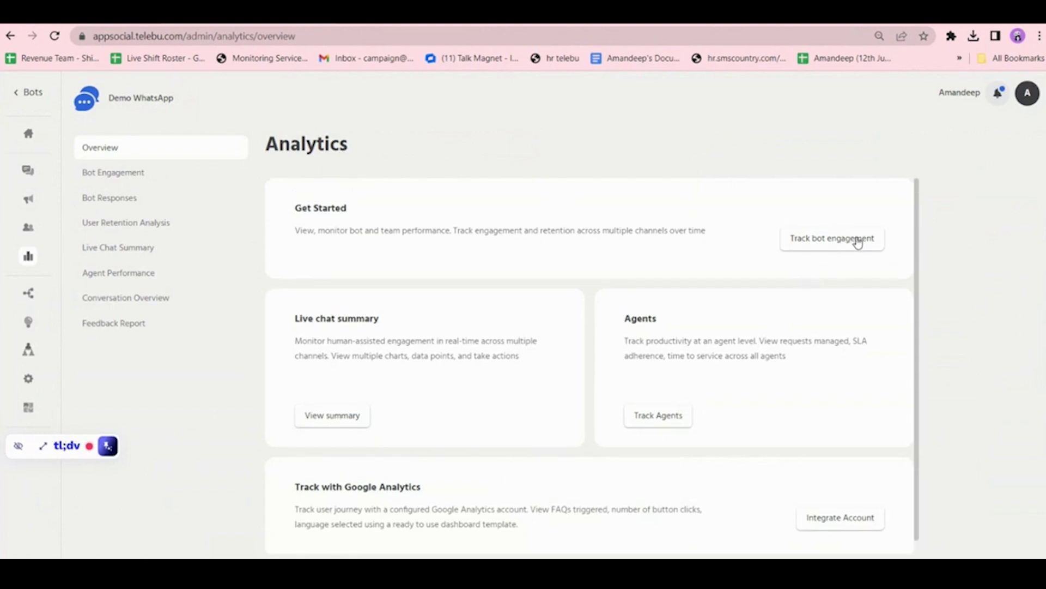
pyautogui.scroll(-1, 855, 241)
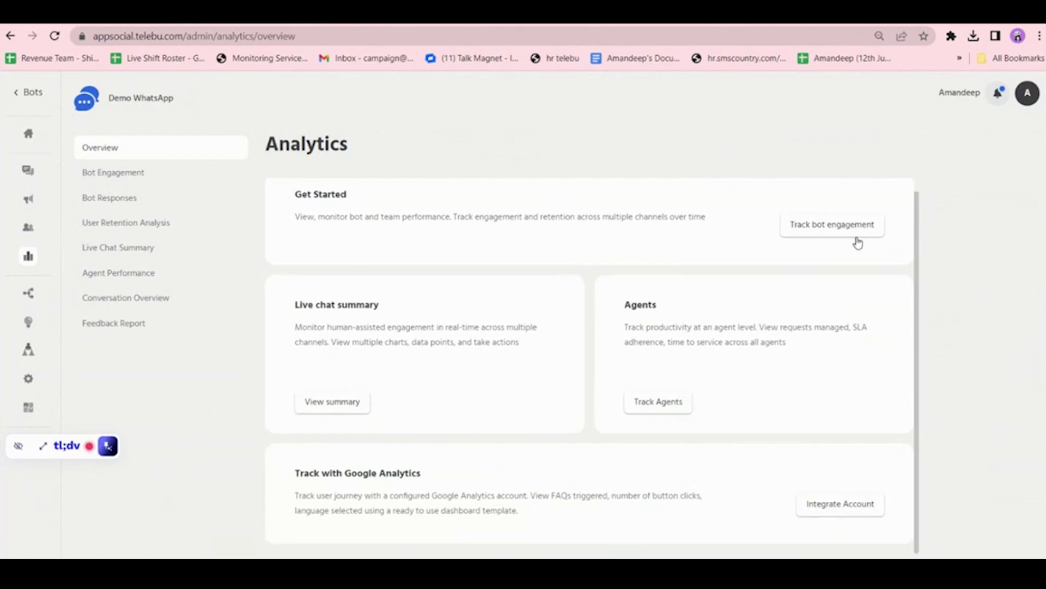
pyautogui.click(198, 173)
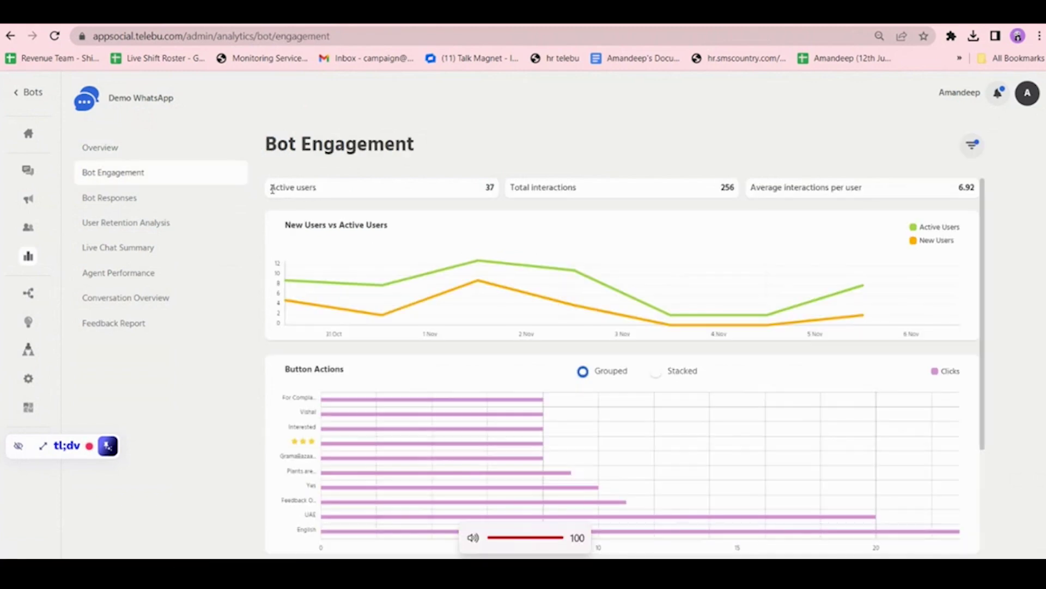
# Highlight the stat cards: 37 active users, 256 total interactions, 6.92 interactions per user.
pyautogui.moveTo(272, 189); pyautogui.dragTo(321, 192)
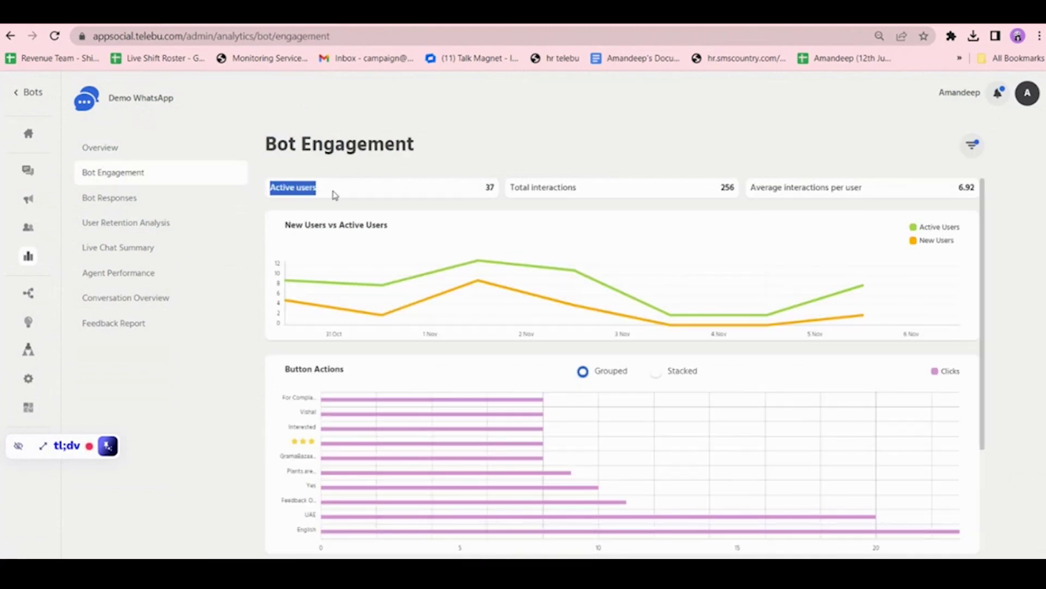
pyautogui.click(335, 195)
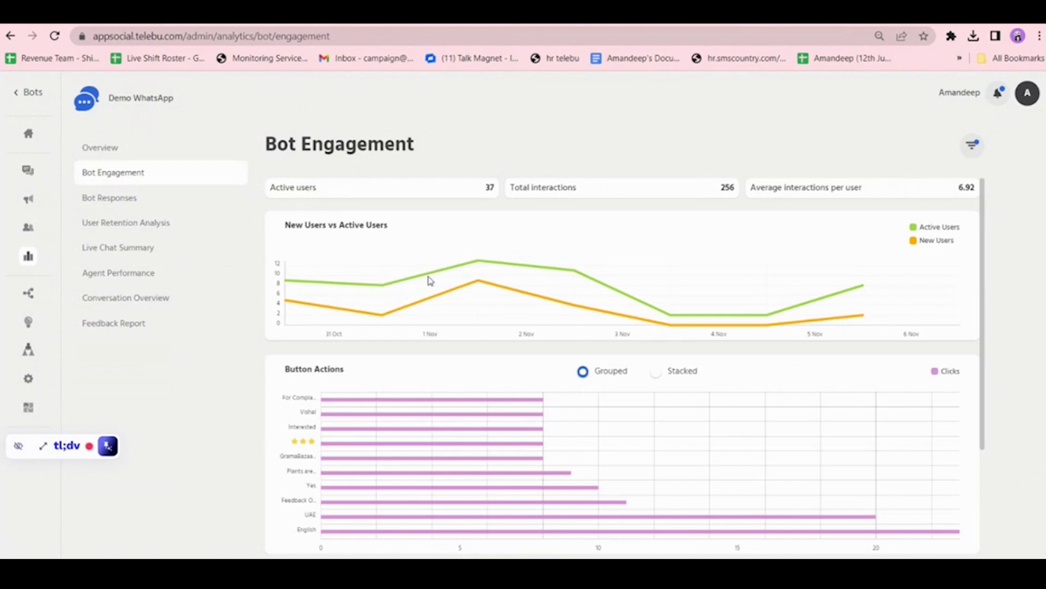
pyautogui.moveTo(487, 187); pyautogui.dragTo(498, 191)
pyautogui.click(497, 190)
pyautogui.moveTo(722, 187); pyautogui.dragTo(740, 197)
pyautogui.click(742, 200)
pyautogui.doubleClick(489, 187)
pyautogui.click(588, 189)
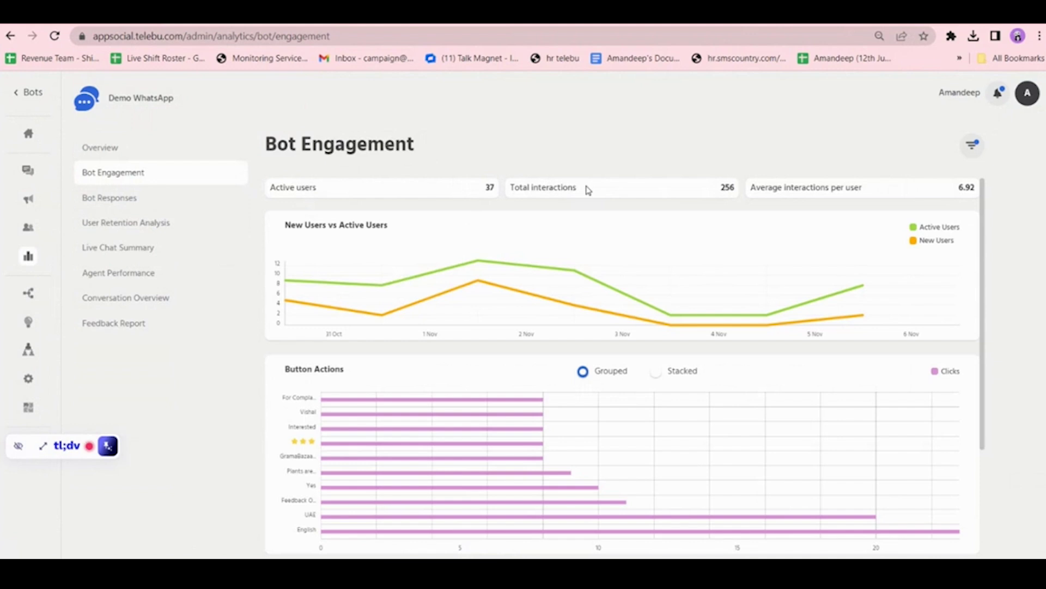
pyautogui.tripleClick(792, 186)
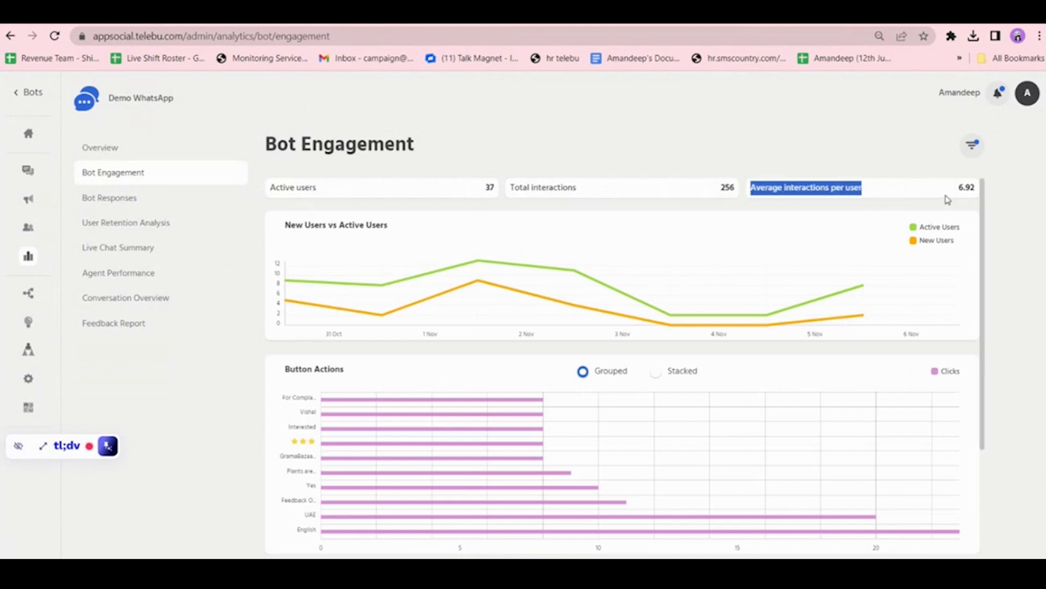
pyautogui.moveTo(960, 191); pyautogui.dragTo(978, 192)
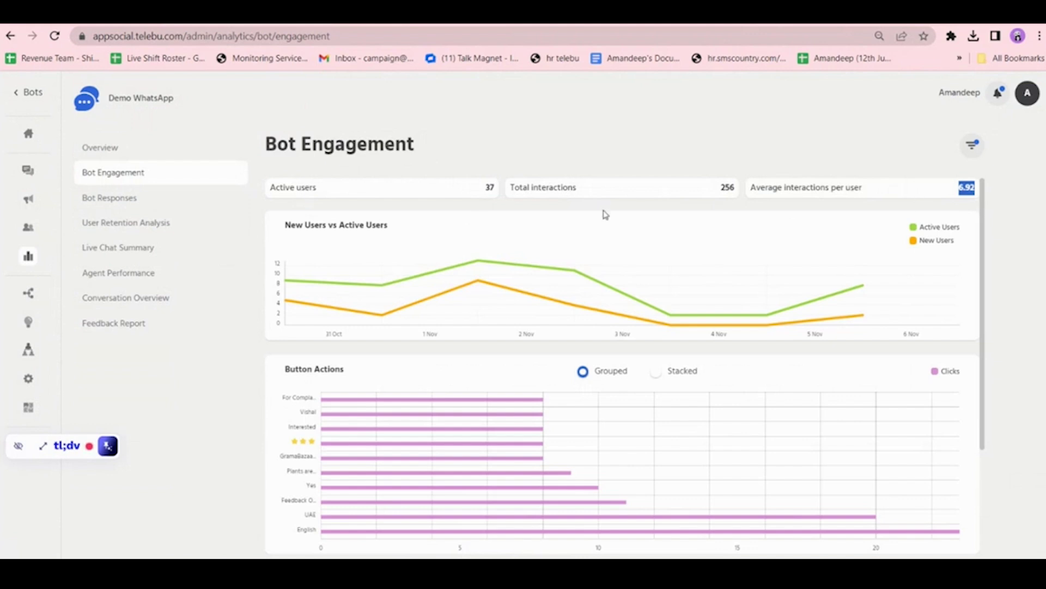
# Look over the engagement charts and open the Filter Timeline panel.
pyautogui.scroll(-1, 603, 212)
pyautogui.moveTo(289, 289)
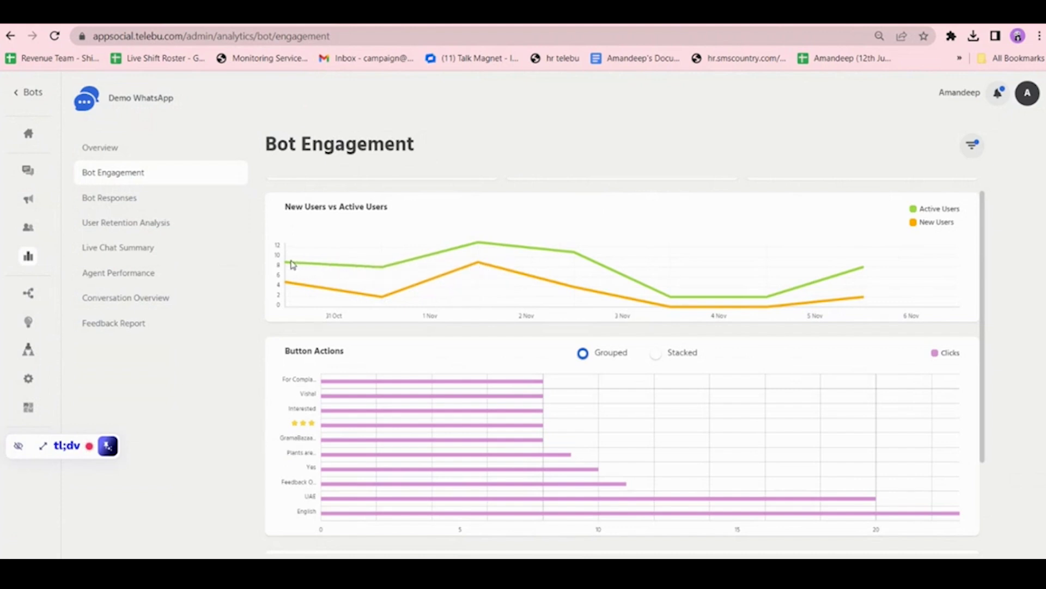
pyautogui.press('XF86AudioRaiseVolume')
pyautogui.moveTo(381, 271)
pyautogui.moveTo(491, 246)
pyautogui.scroll(1, 941, 227)
pyautogui.scroll(-3, 592, 285)
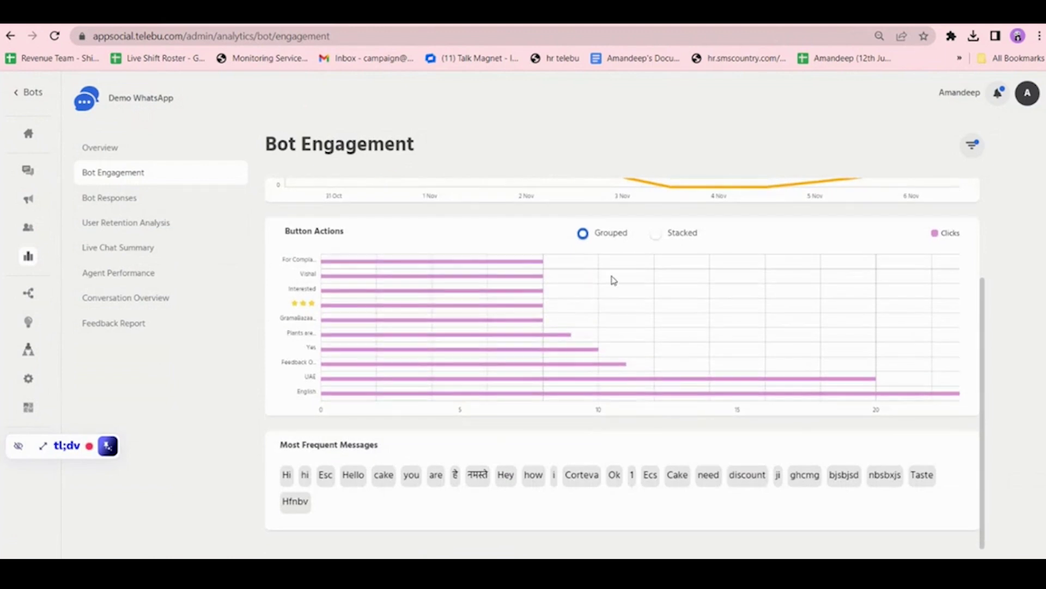
pyautogui.scroll(3, 409, 288)
pyautogui.click(974, 146)
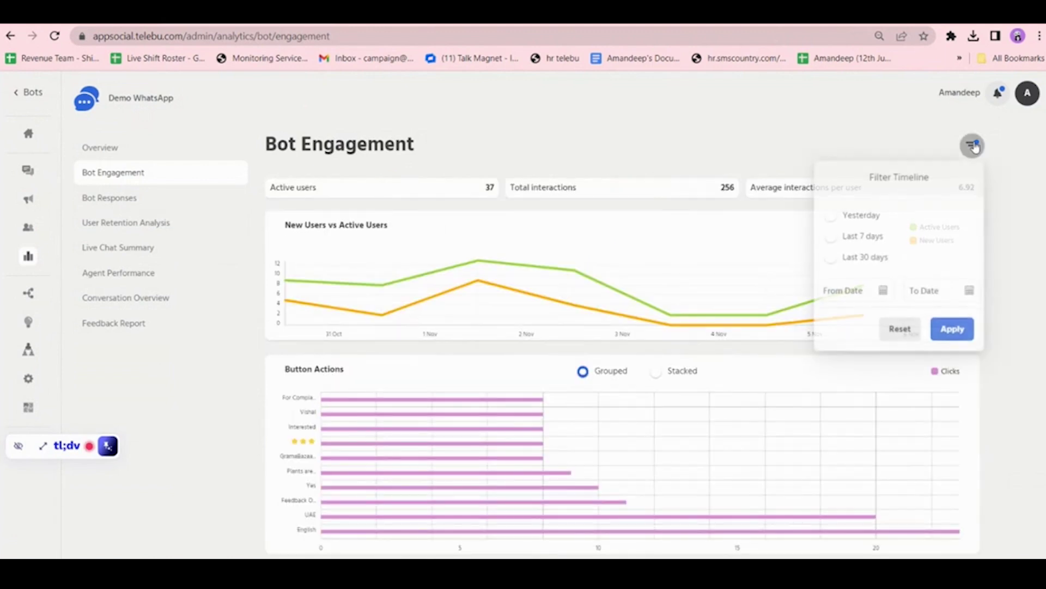
# Set the Bot Engagement date range to Oct 15–17, 2023 and apply it.
pyautogui.click(884, 297)
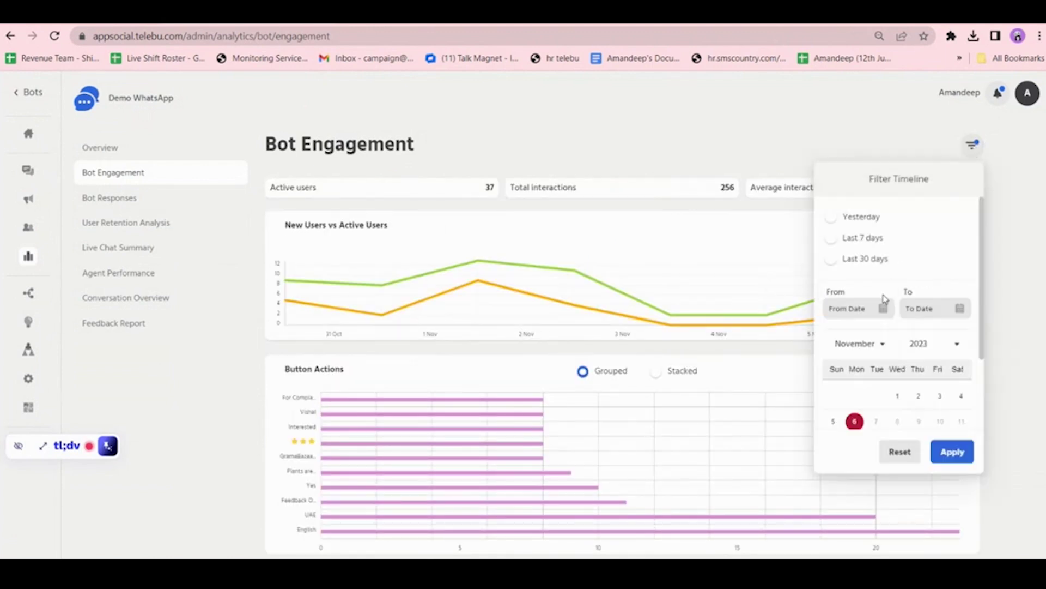
pyautogui.scroll(-1, 894, 387)
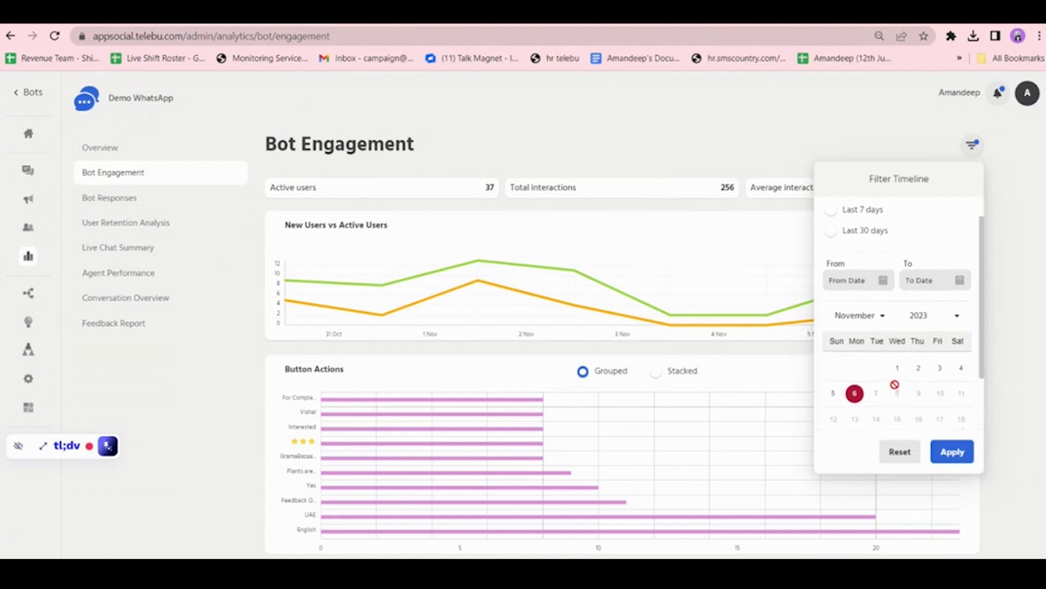
pyautogui.click(875, 315)
pyautogui.scroll(-2, 941, 383)
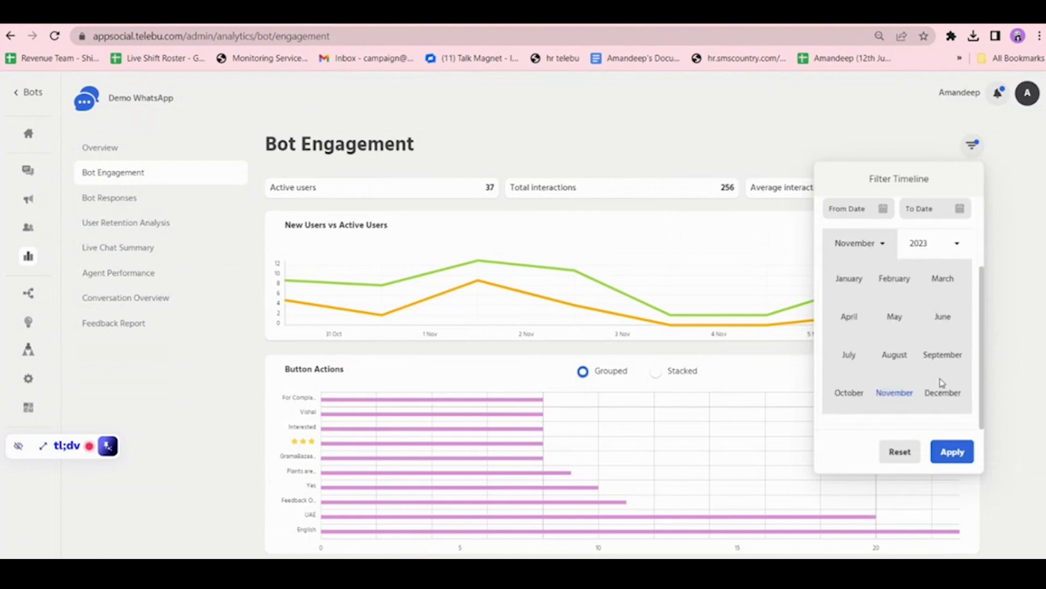
pyautogui.click(847, 392)
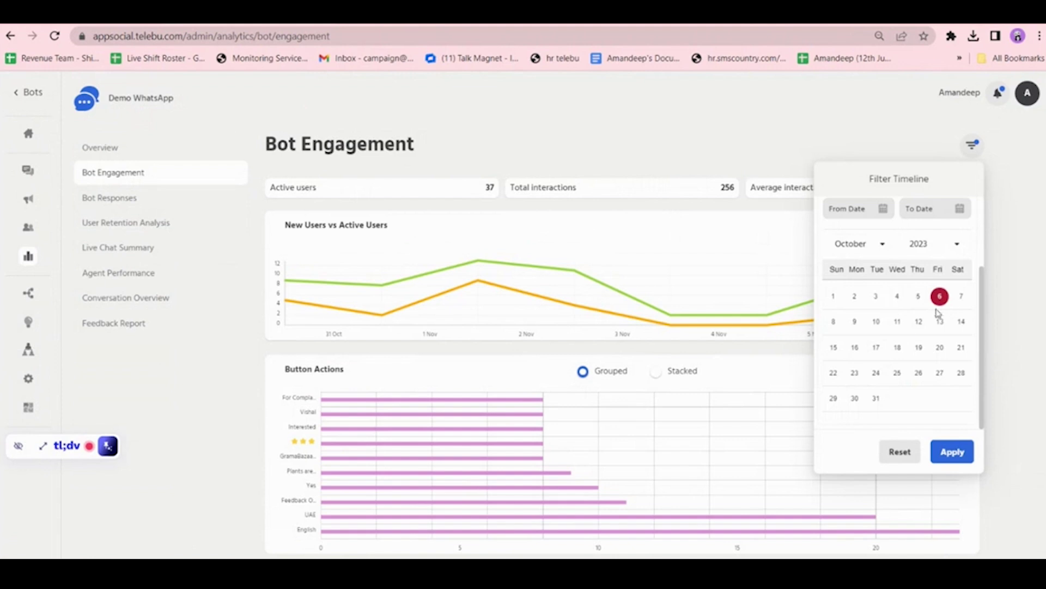
pyautogui.click(833, 347)
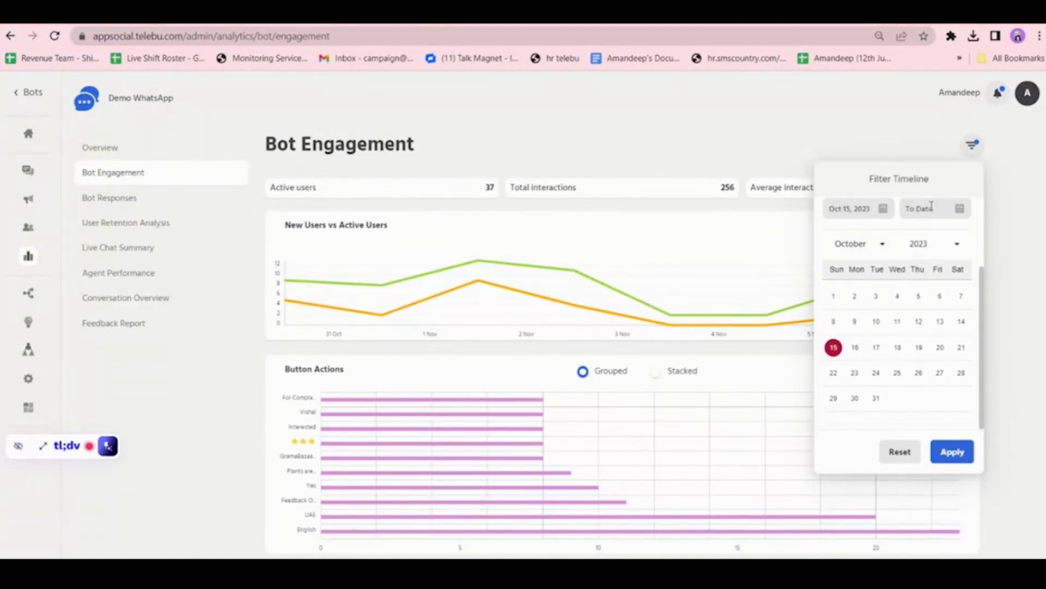
pyautogui.click(961, 209)
pyautogui.click(883, 347)
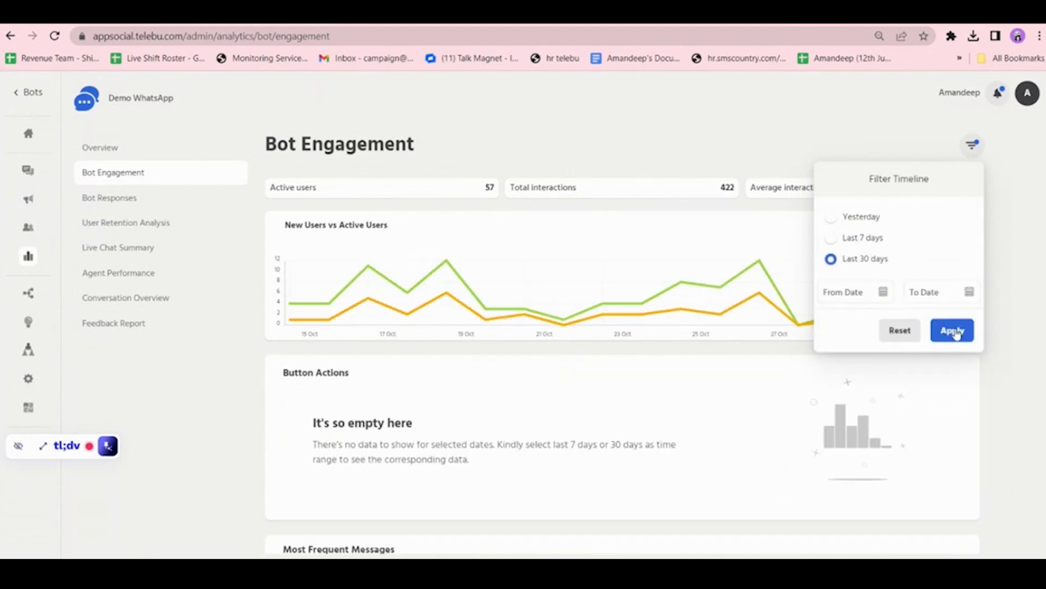
pyautogui.click(953, 330)
pyautogui.scroll(-1, 533, 342)
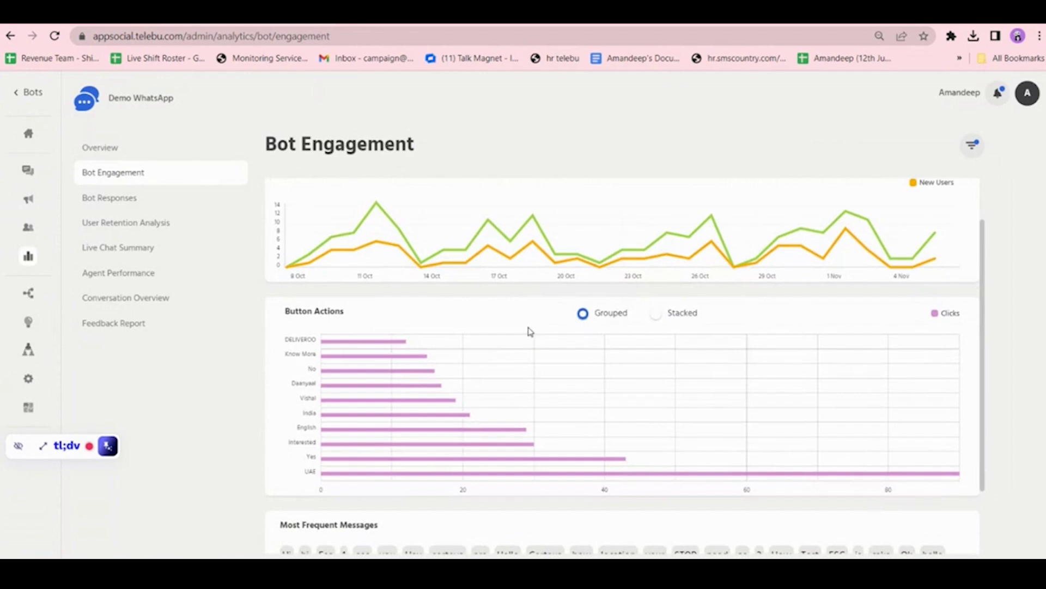
pyautogui.scroll(-1, 529, 333)
pyautogui.moveTo(285, 262); pyautogui.dragTo(358, 264)
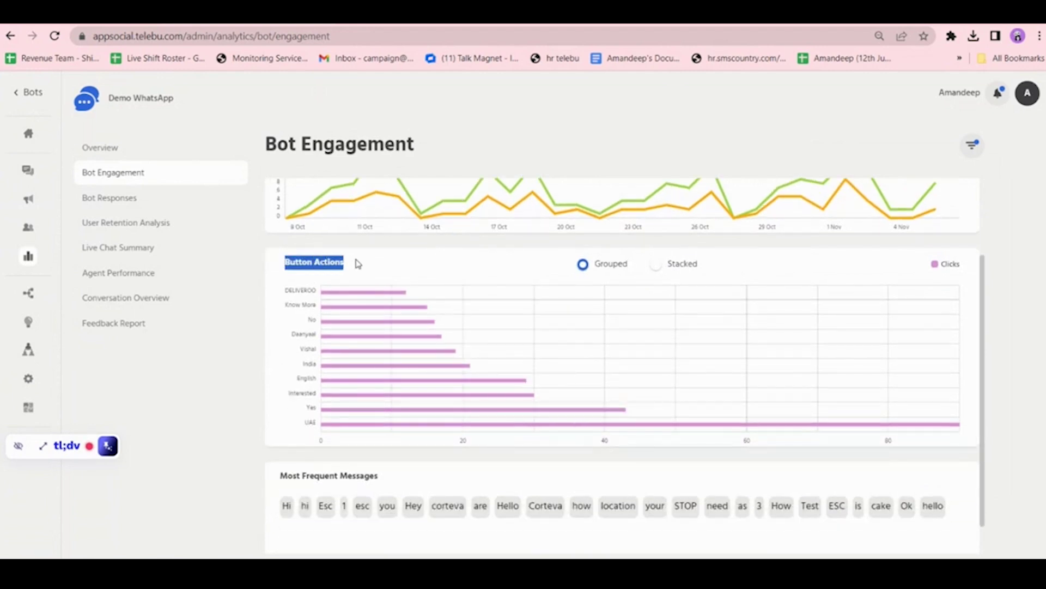
pyautogui.press('XF86AudioRaiseVolume')
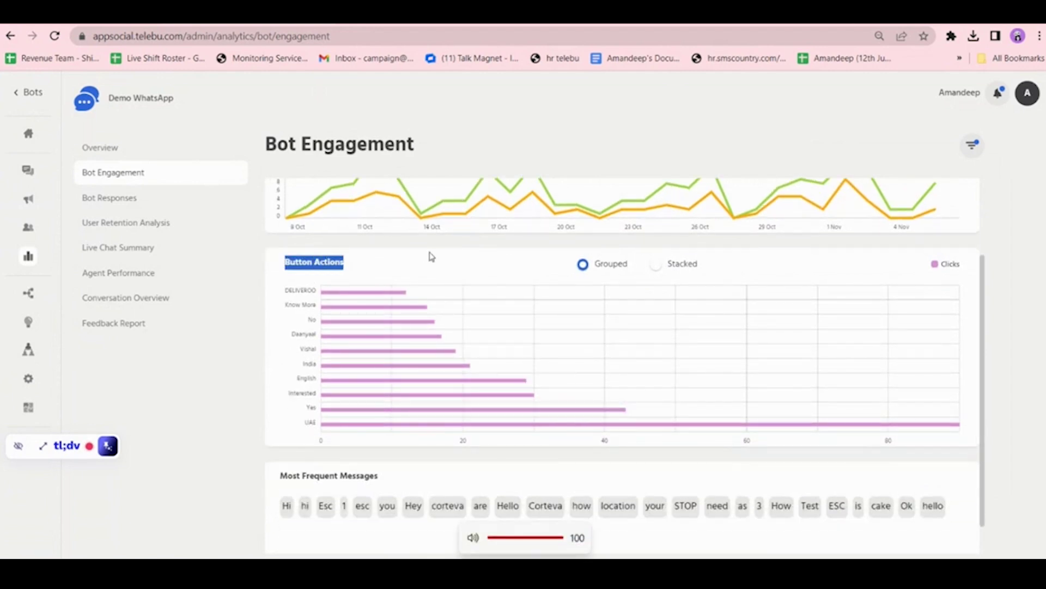
pyautogui.click(449, 271)
pyautogui.scroll(-1, 449, 271)
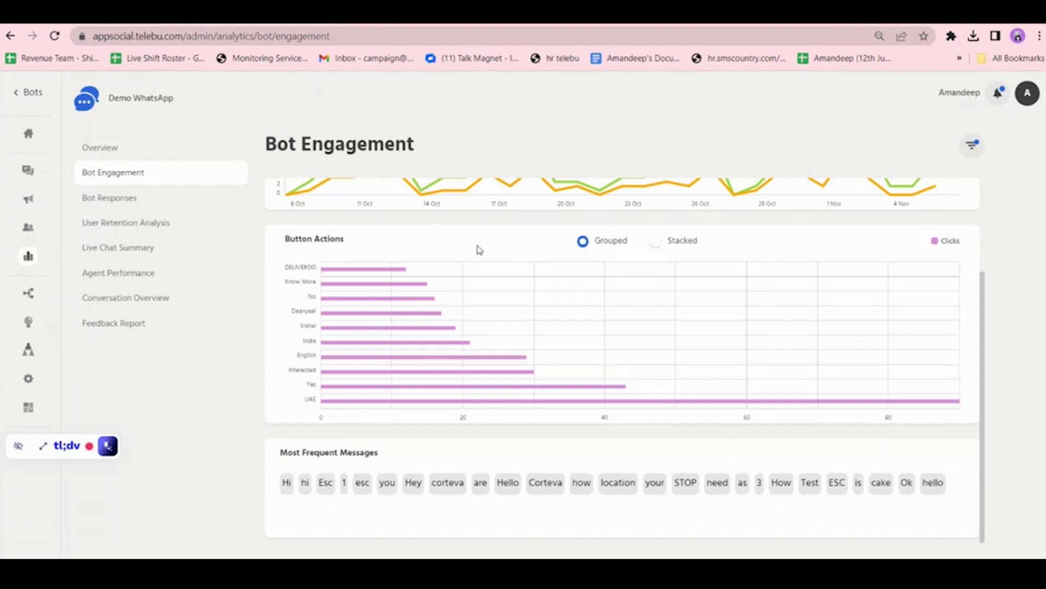
pyautogui.scroll(-1, 496, 254)
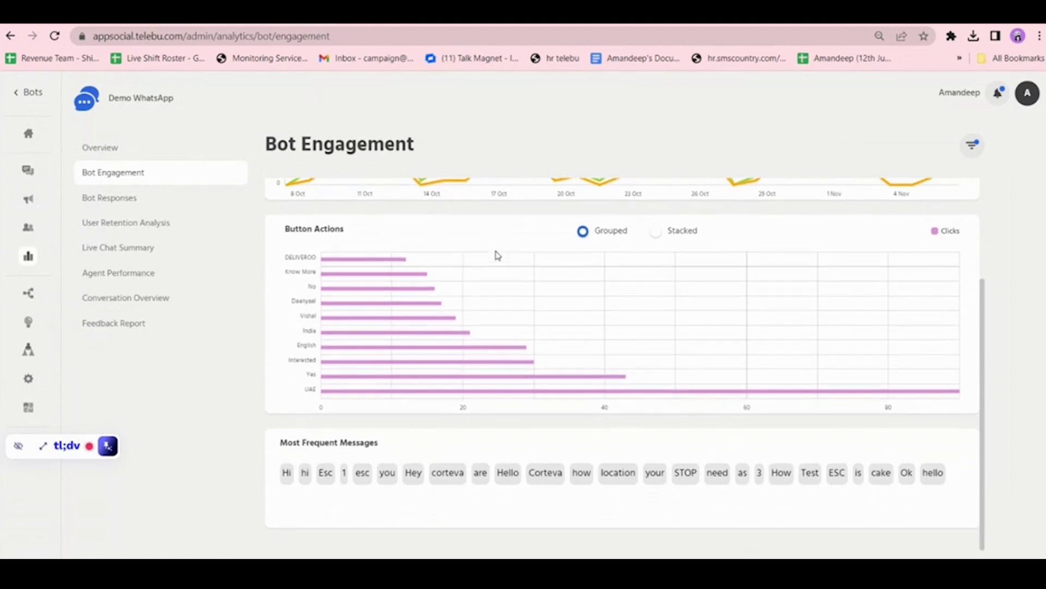
pyautogui.tripleClick(330, 226)
pyautogui.click(384, 234)
pyautogui.moveTo(339, 278)
pyautogui.moveTo(346, 309)
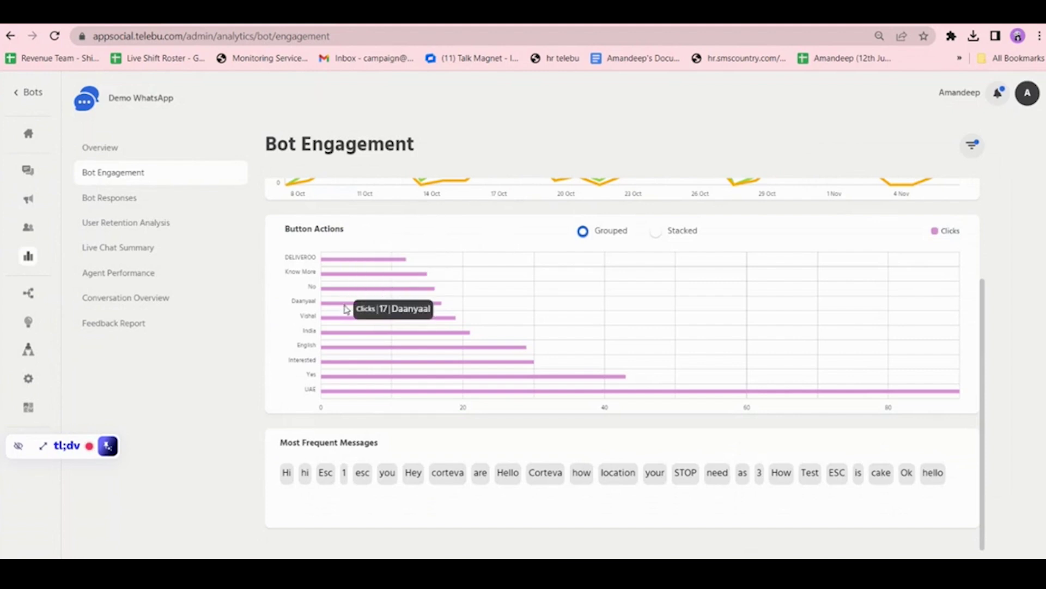
pyautogui.moveTo(352, 355)
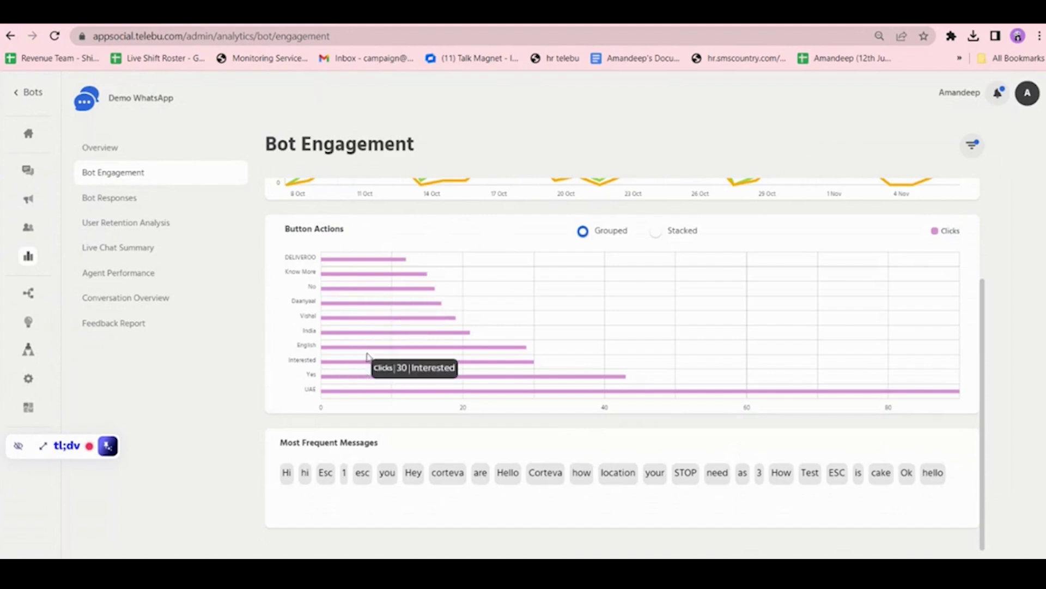
pyautogui.moveTo(375, 337)
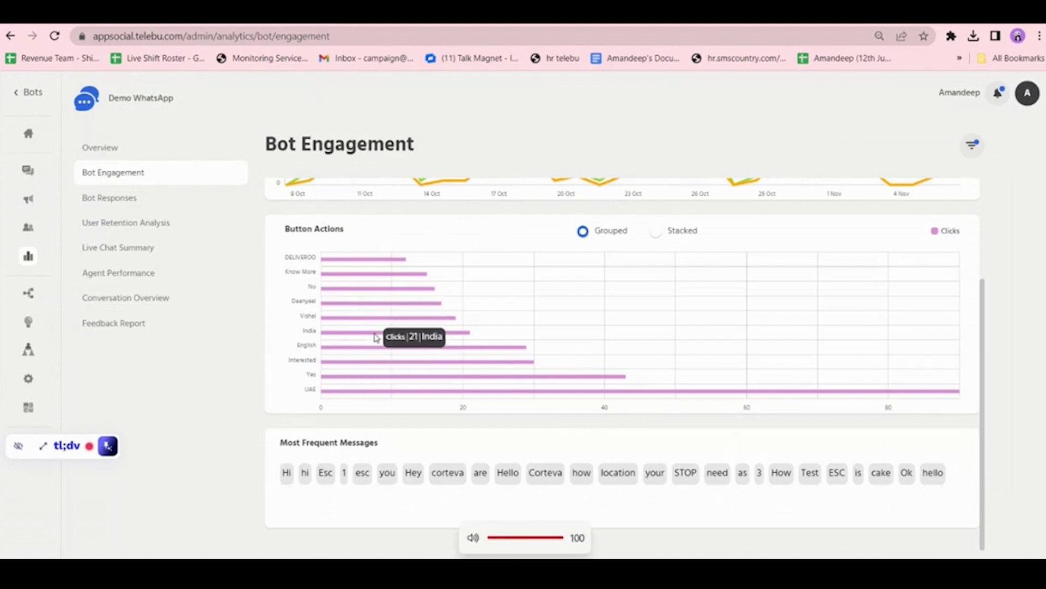
pyautogui.scroll(3, 375, 337)
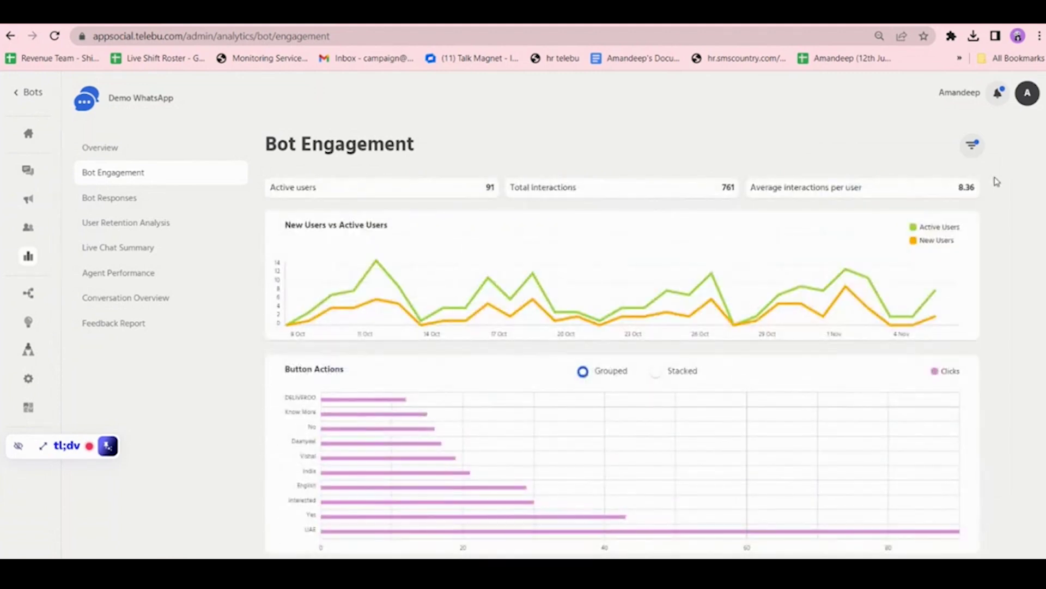
pyautogui.scroll(-3, 632, 294)
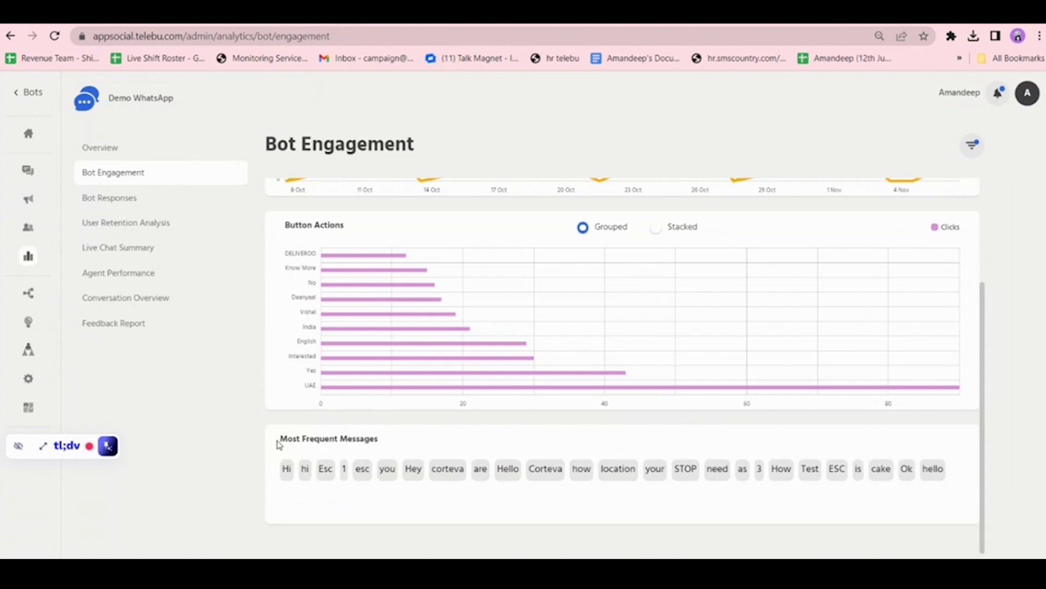
pyautogui.moveTo(291, 440); pyautogui.dragTo(391, 438)
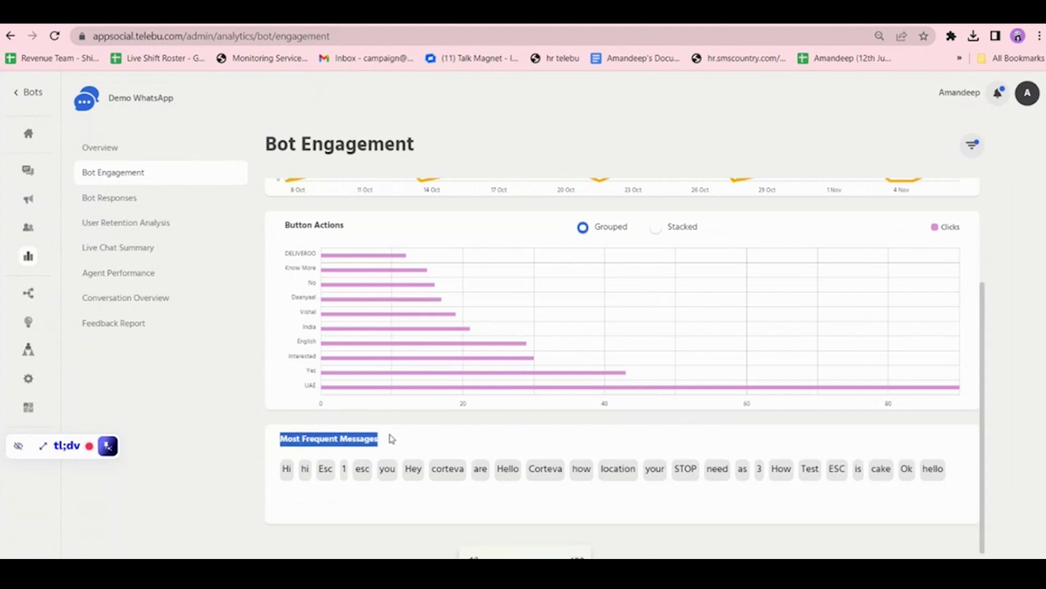
pyautogui.click(391, 439)
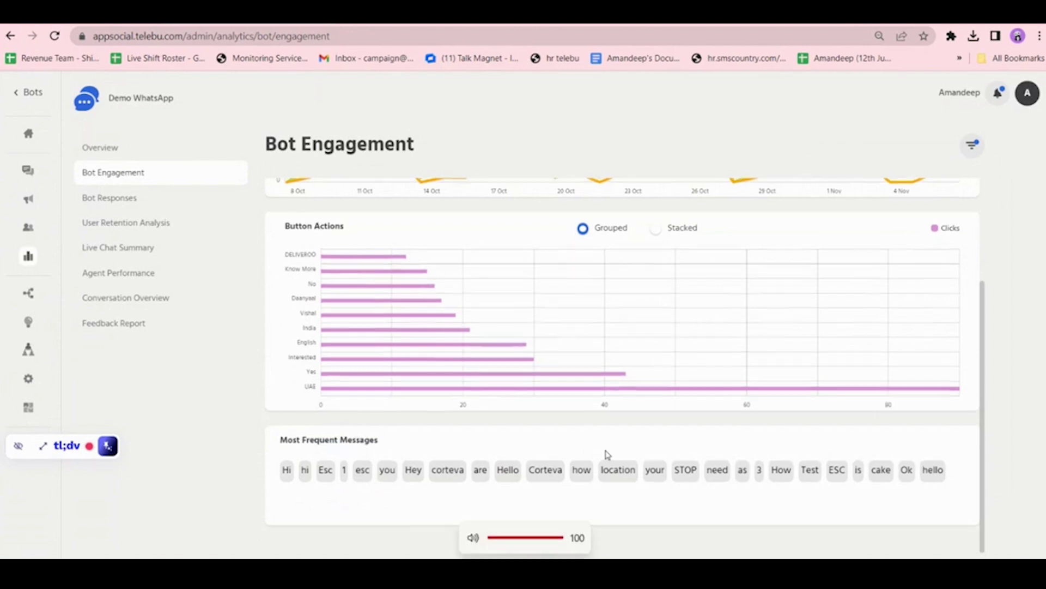
pyautogui.scroll(2, 605, 457)
pyautogui.scroll(-1, 600, 509)
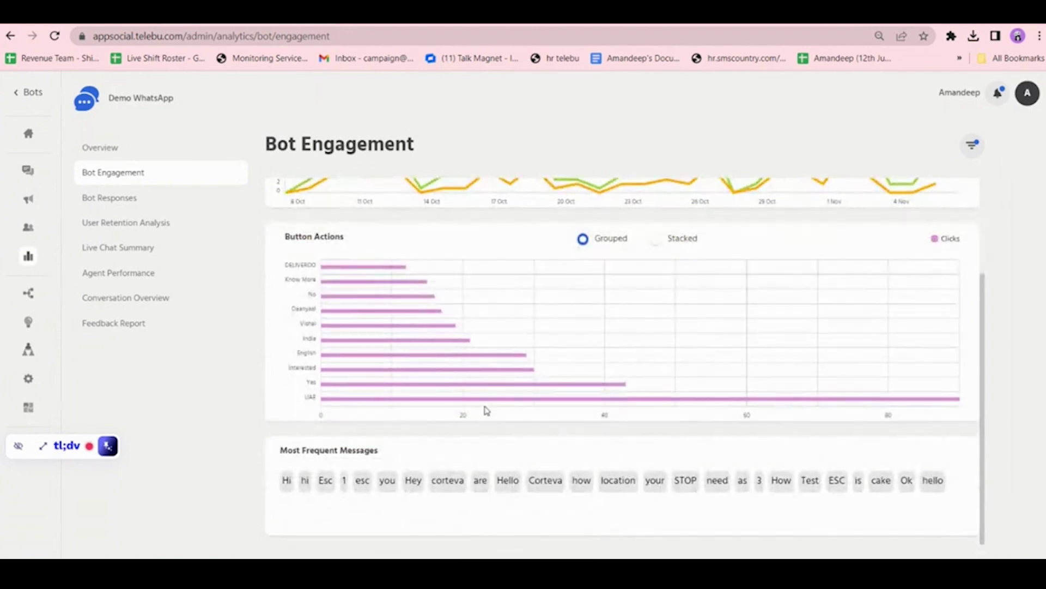
pyautogui.moveTo(510, 404)
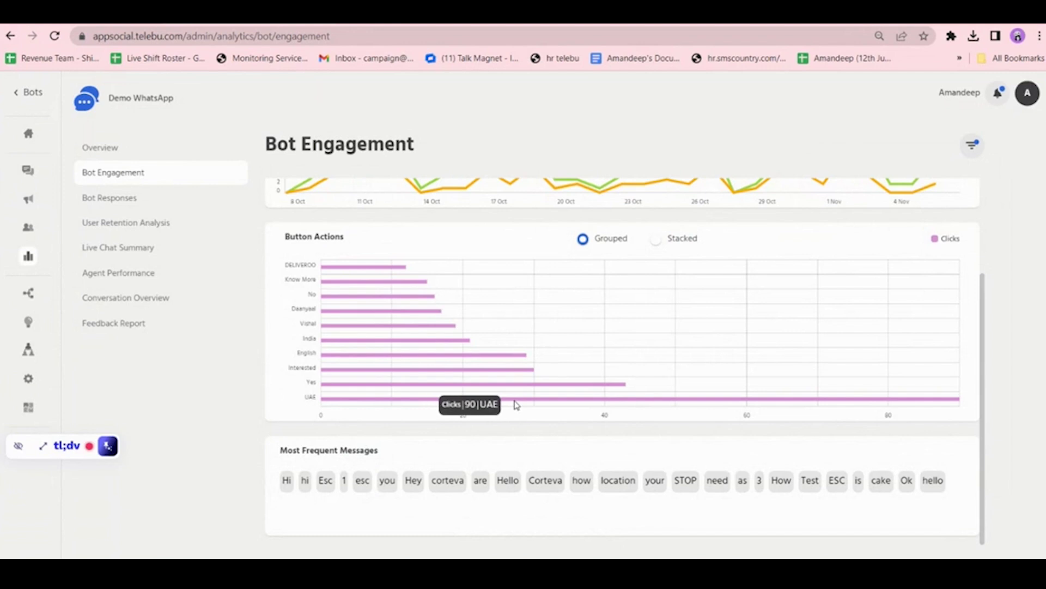
pyautogui.scroll(3, 510, 413)
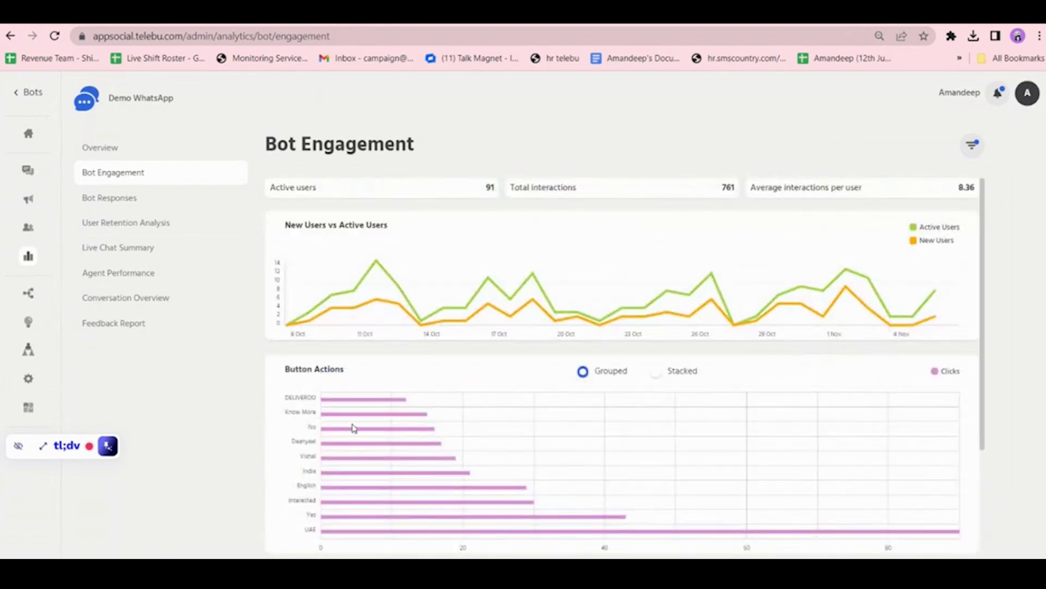
# Open Bot Responses and highlight the Bot interactions count of 256.
pyautogui.click(128, 211)
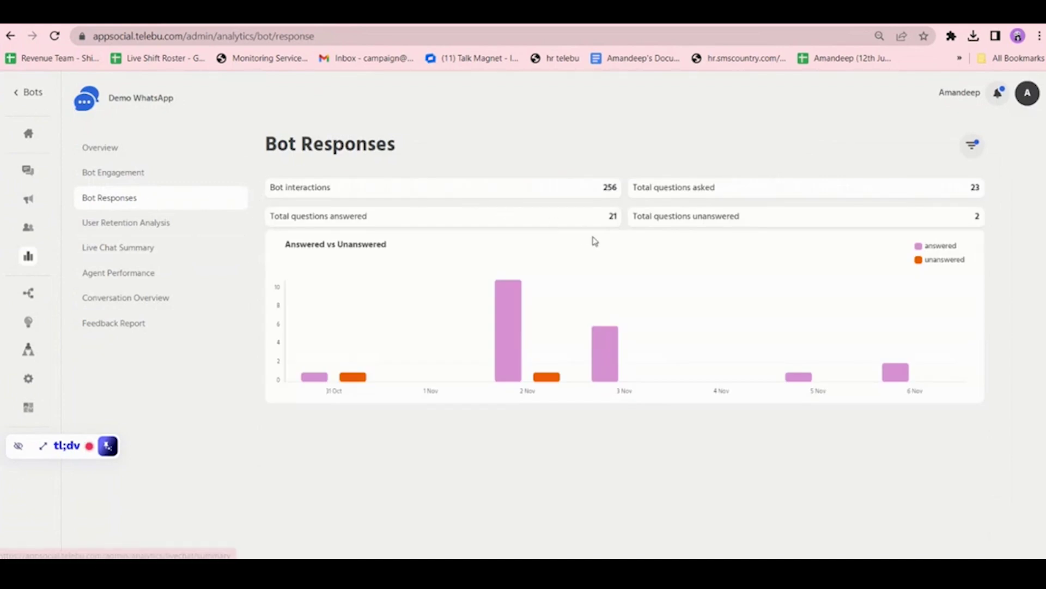
pyautogui.press('XF86AudioRaiseVolume')
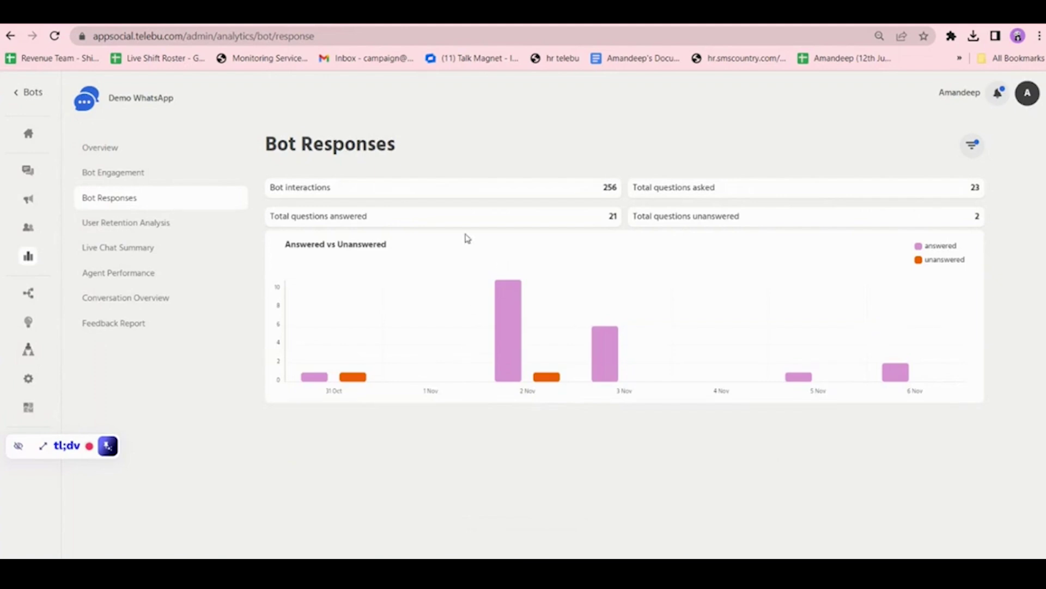
pyautogui.moveTo(271, 189); pyautogui.dragTo(344, 190)
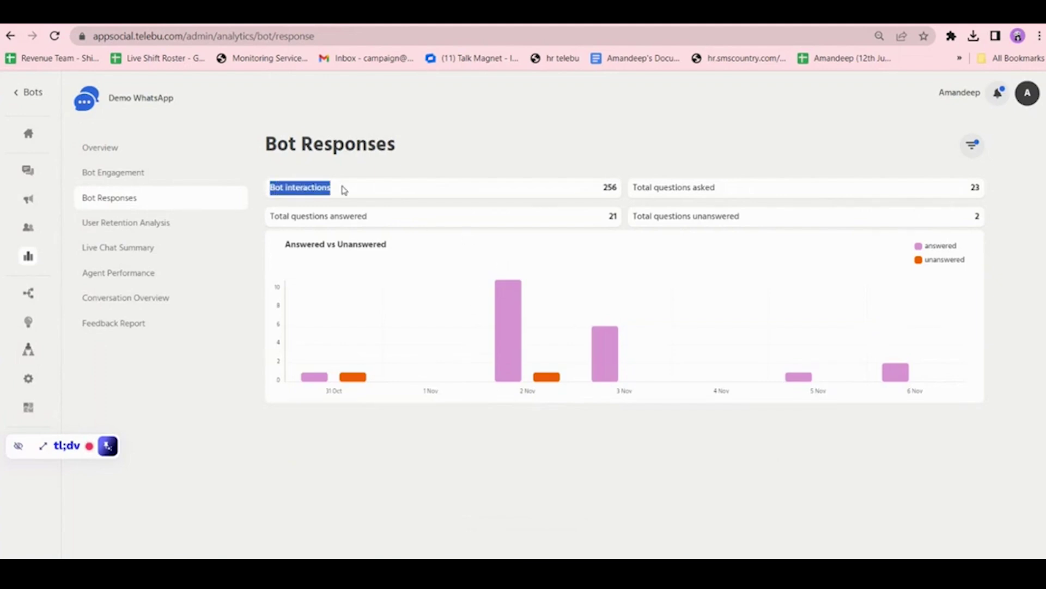
pyautogui.click(344, 189)
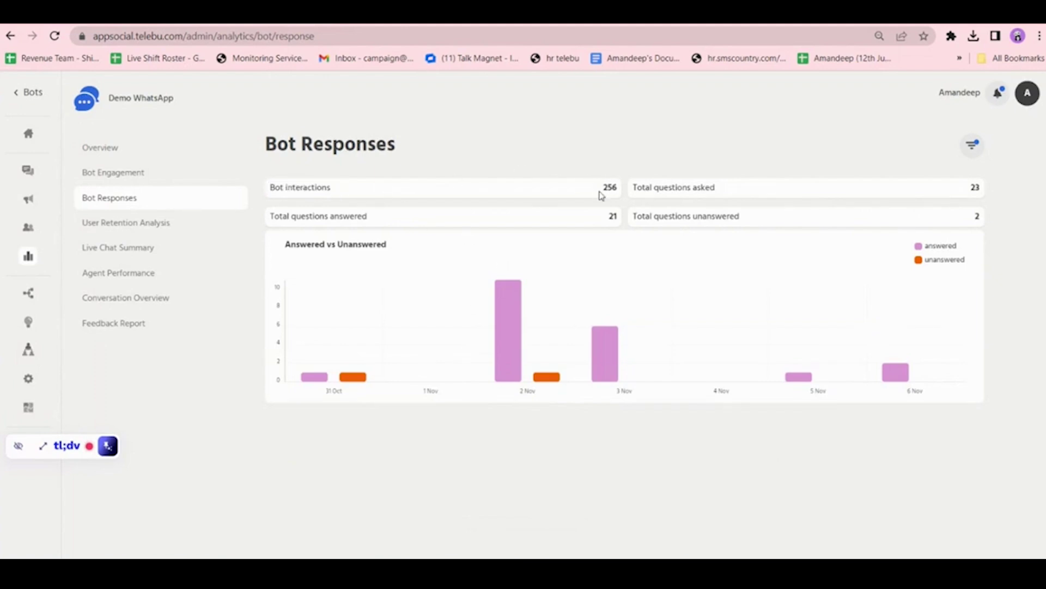
pyautogui.moveTo(601, 195); pyautogui.dragTo(625, 195)
pyautogui.click(973, 145)
pyautogui.click(849, 101)
# Highlight the Total questions asked label and its value of 23.
pyautogui.moveTo(632, 193); pyautogui.dragTo(729, 197)
pyautogui.click(729, 197)
pyautogui.moveTo(960, 190); pyautogui.dragTo(991, 193)
pyautogui.click(991, 191)
pyautogui.moveTo(985, 192); pyautogui.dragTo(1030, 194)
pyautogui.click(1030, 195)
# Highlight 21 questions answered and 2 unanswered, then go to User Retention Analysis.
pyautogui.moveTo(272, 218); pyautogui.dragTo(446, 219)
pyautogui.click(602, 220)
pyautogui.moveTo(602, 220); pyautogui.dragTo(625, 223)
pyautogui.click(732, 214)
pyautogui.moveTo(974, 221); pyautogui.dragTo(990, 222)
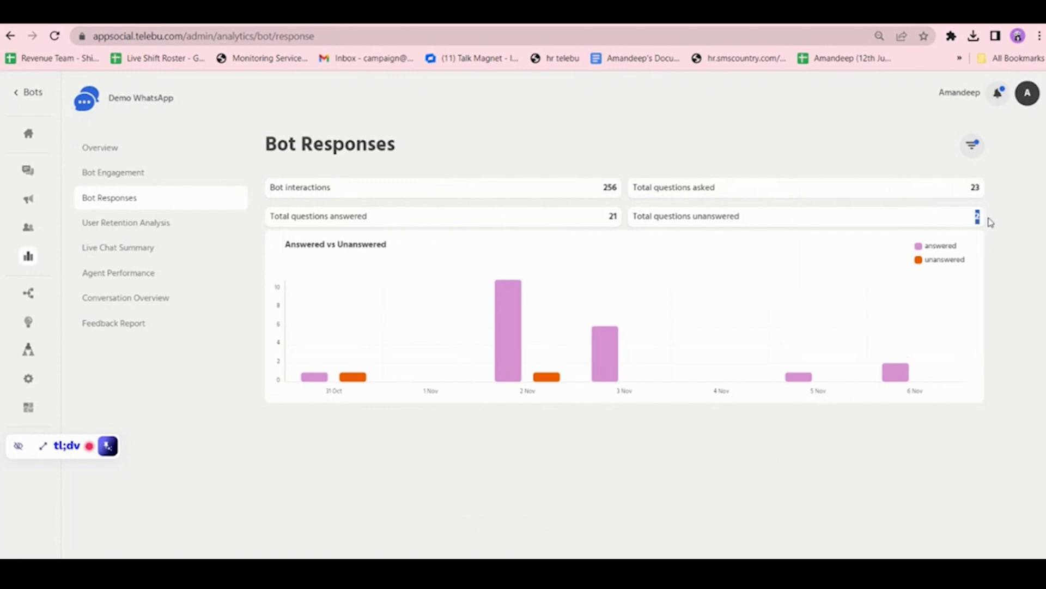
pyautogui.click(494, 455)
pyautogui.press('XF86AudioRaiseVolume')
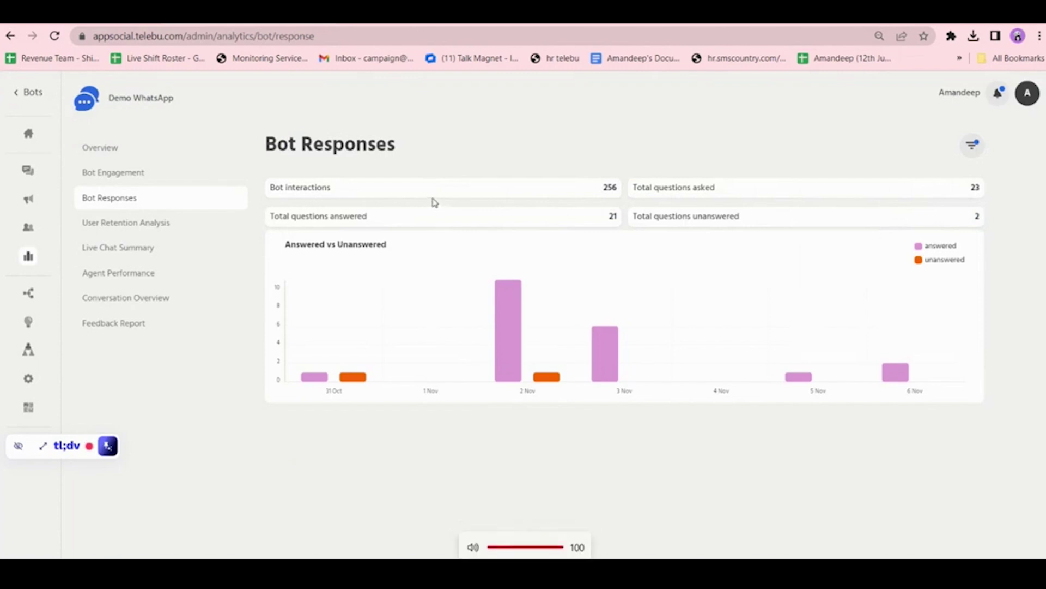
pyautogui.moveTo(267, 143); pyautogui.dragTo(388, 146)
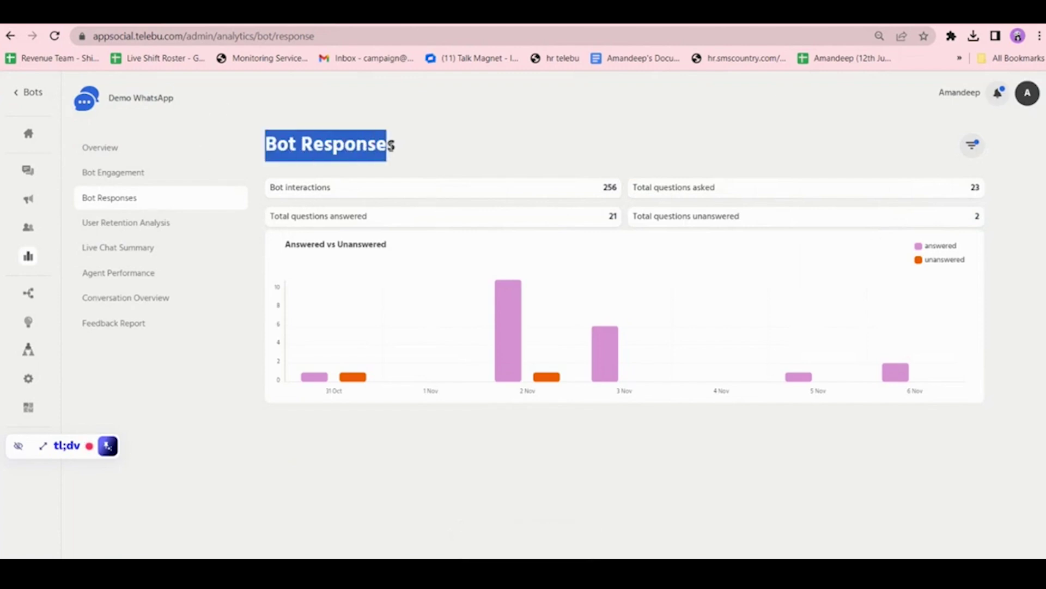
pyautogui.click(145, 227)
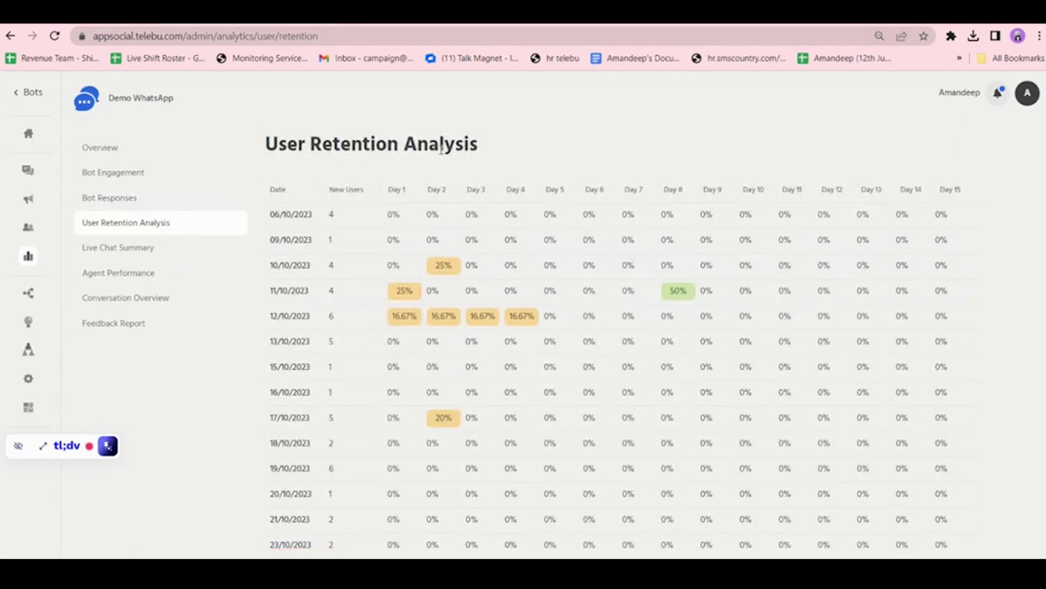
# Highlight the 06/10/2023 row's date, New Users count and retention values.
pyautogui.scroll(-2, 420, 279)
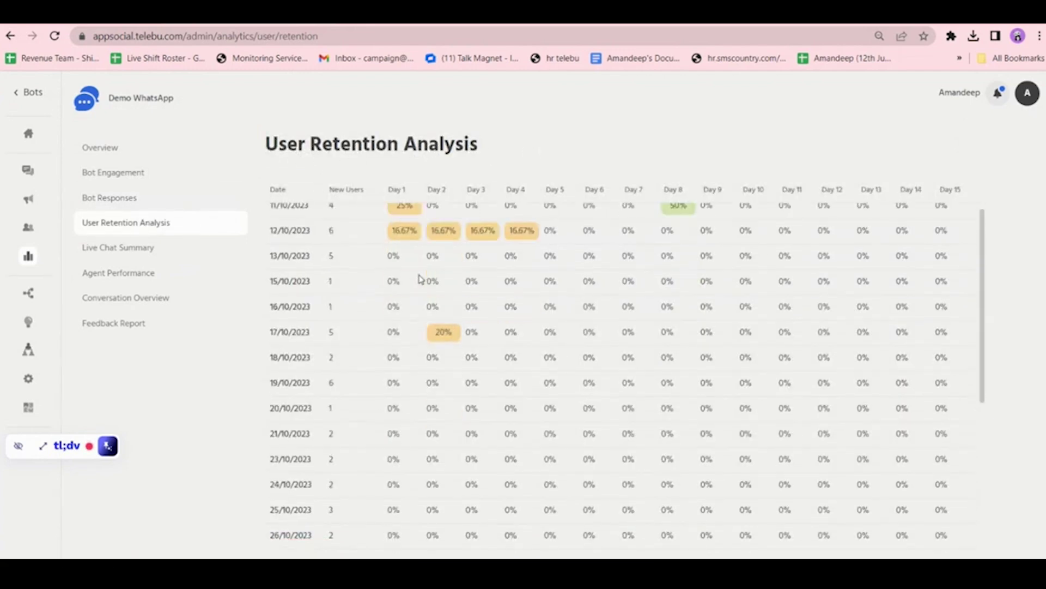
pyautogui.scroll(-5, 420, 279)
pyautogui.scroll(5, 420, 279)
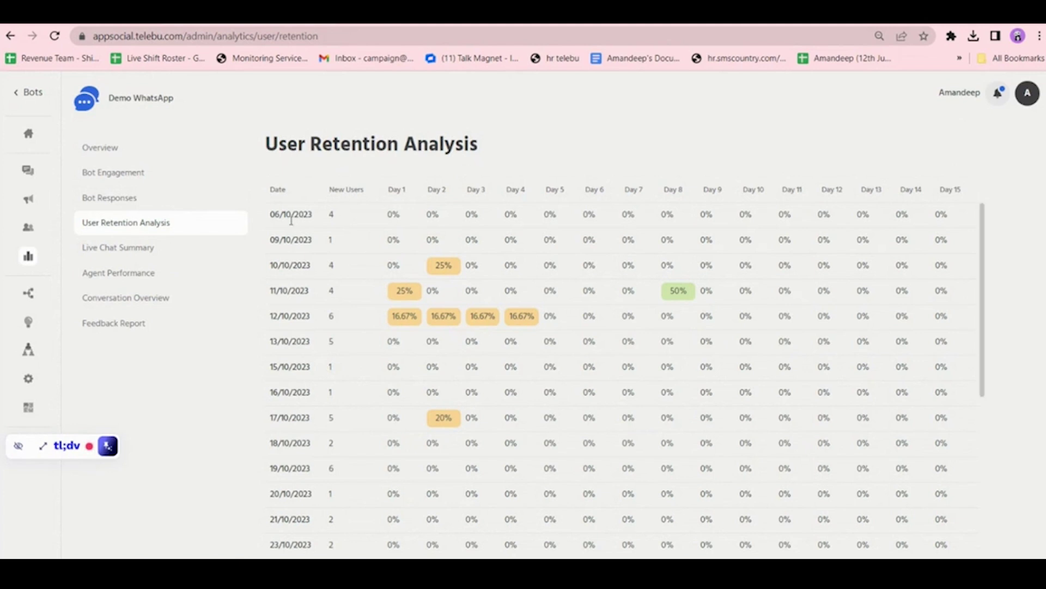
pyautogui.scroll(-5, 291, 220)
pyautogui.scroll(5, 291, 223)
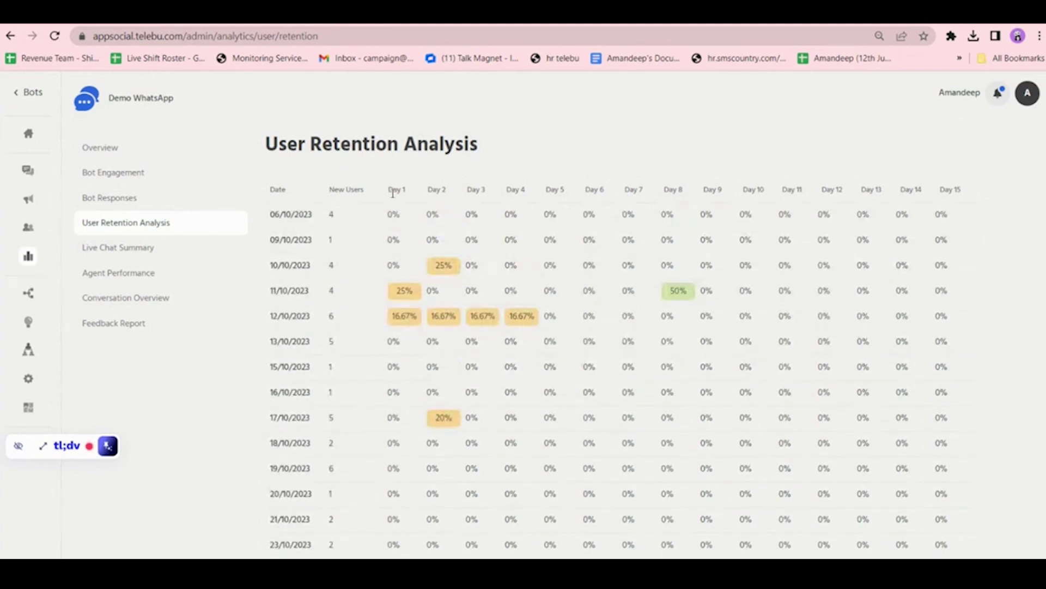
pyautogui.moveTo(271, 215); pyautogui.dragTo(326, 214)
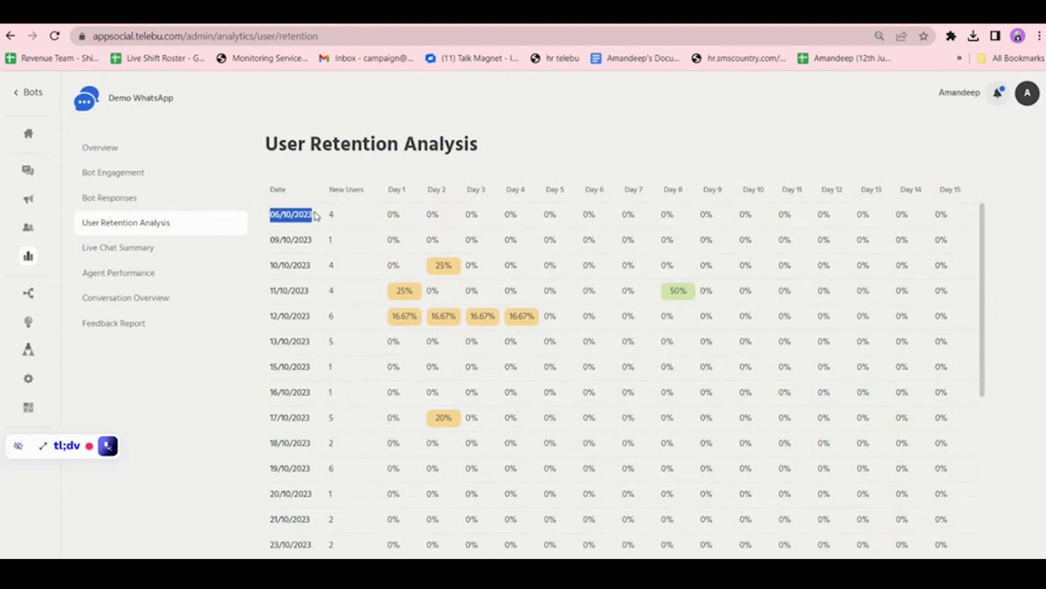
pyautogui.click(328, 215)
pyautogui.doubleClick(331, 213)
pyautogui.press('XF86AudioRaiseVolume')
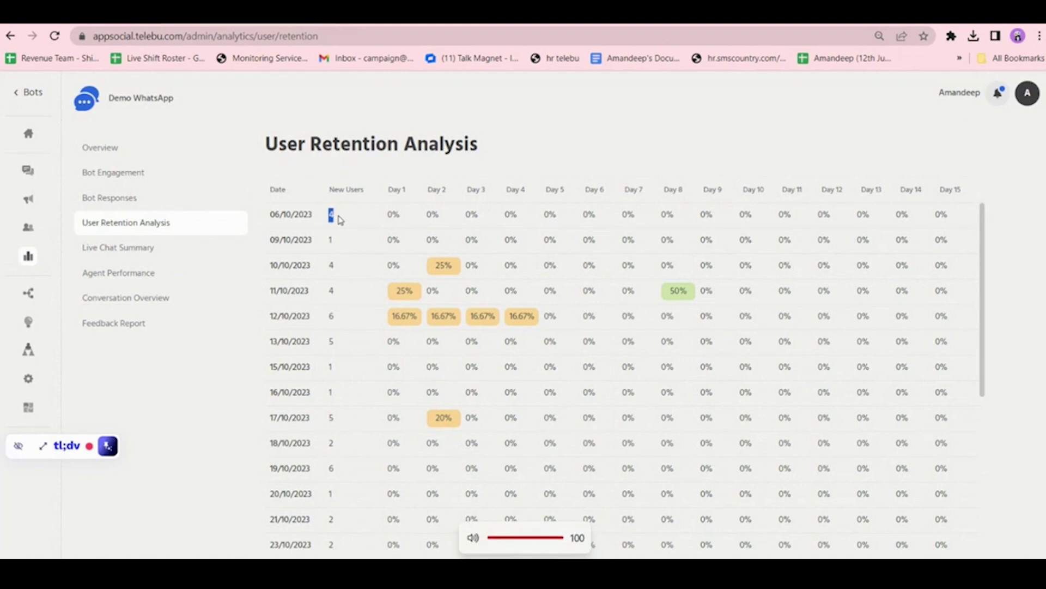
pyautogui.click(380, 218)
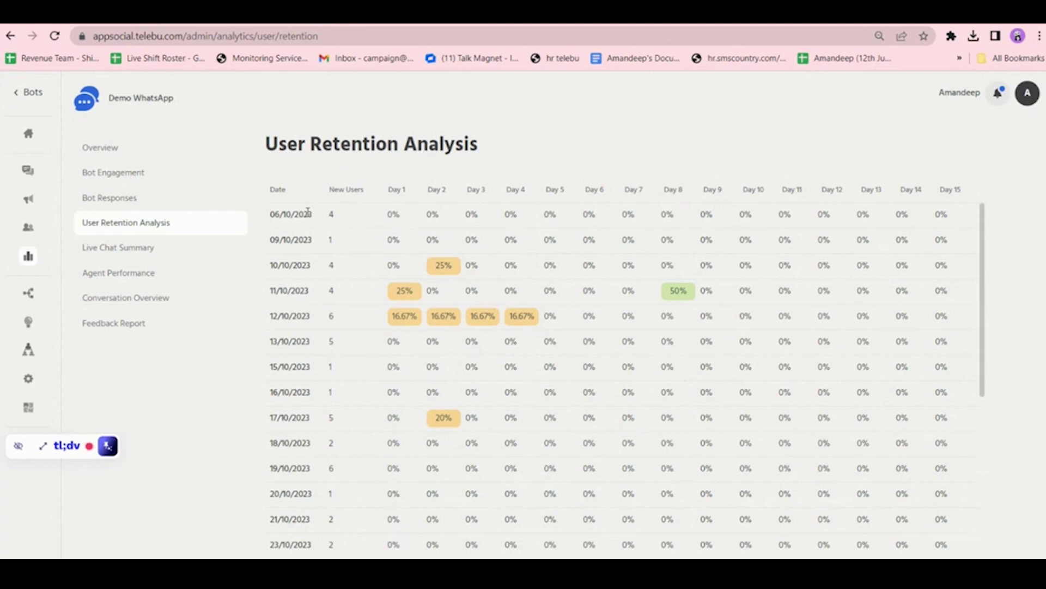
pyautogui.moveTo(310, 211); pyautogui.dragTo(914, 185)
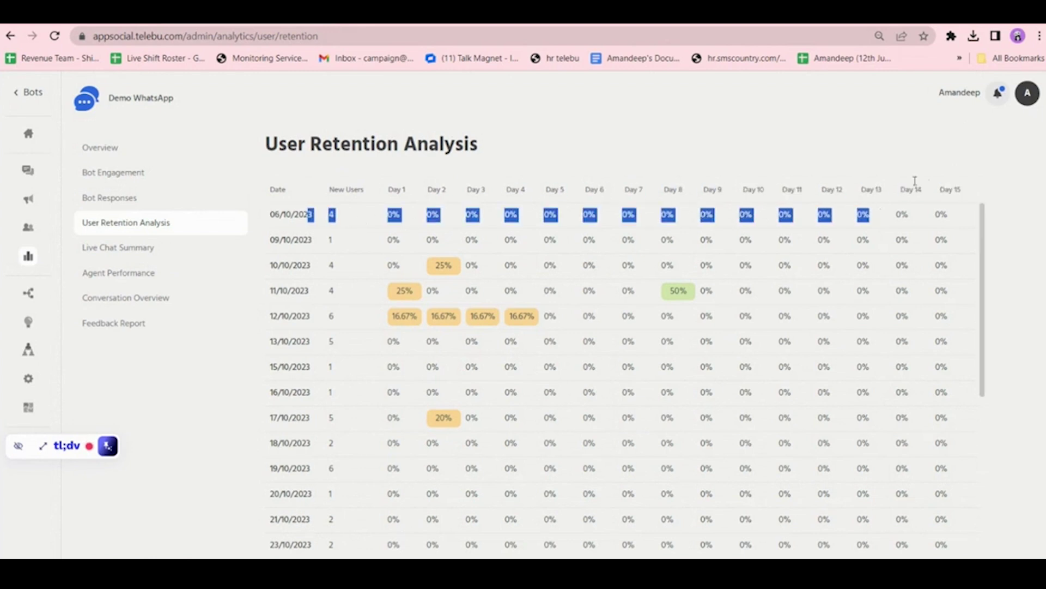
pyautogui.click(930, 169)
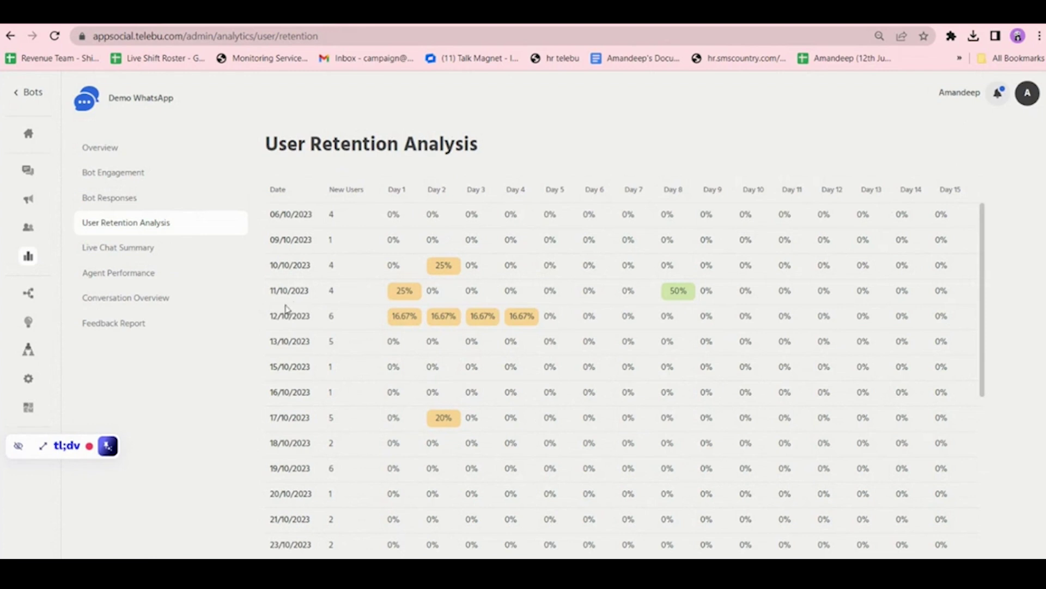
# Read the 12/10/2023 retention values, then highlight the 11/10/2023 date and new-user count.
pyautogui.moveTo(268, 321); pyautogui.dragTo(323, 316)
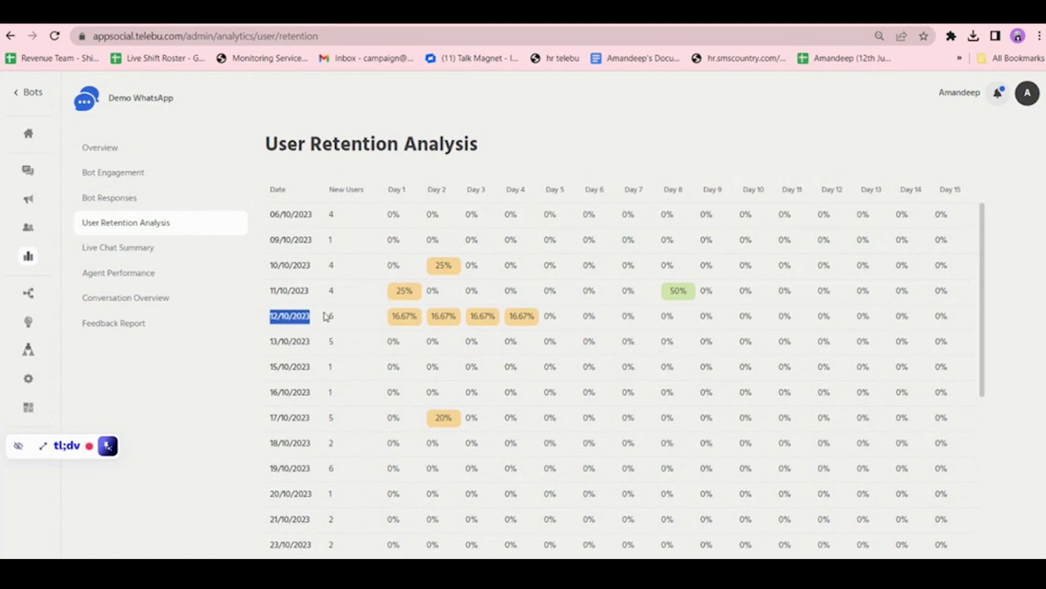
pyautogui.click(334, 317)
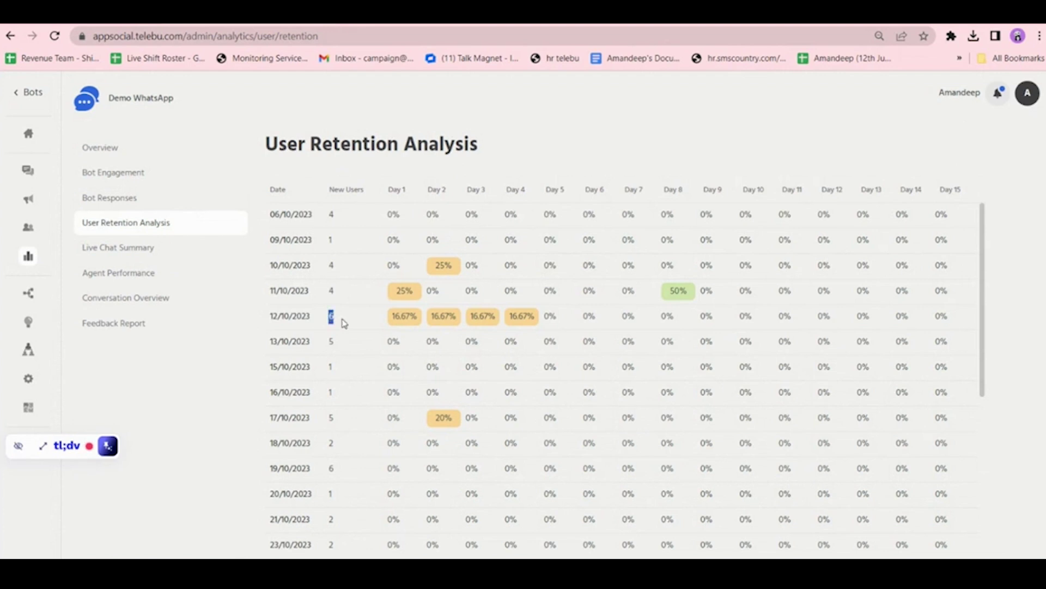
pyautogui.press('XF86AudioRaiseVolume')
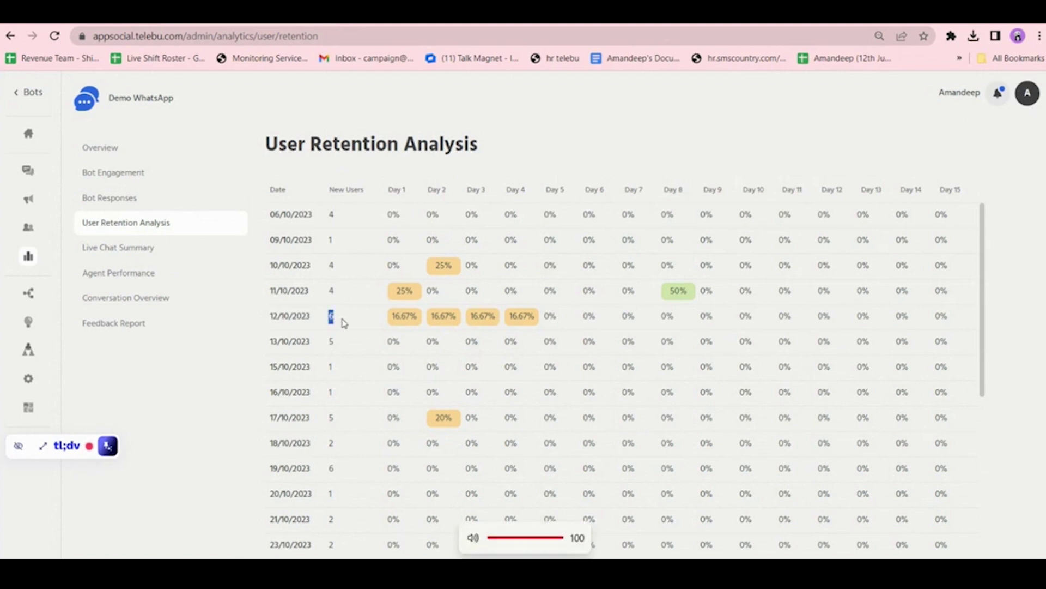
pyautogui.moveTo(411, 320)
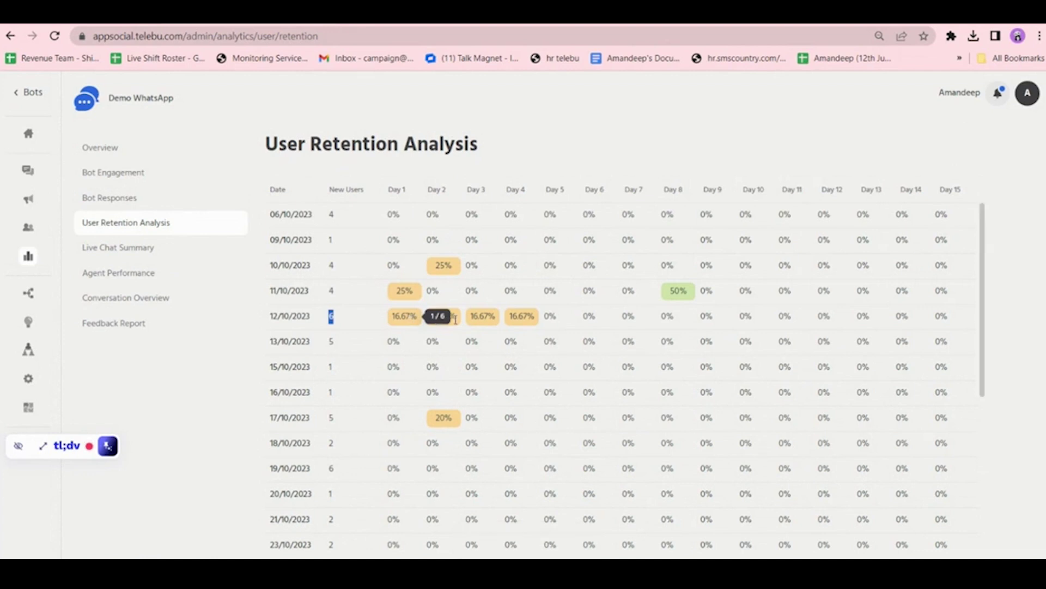
pyautogui.moveTo(471, 320)
pyautogui.moveTo(528, 318)
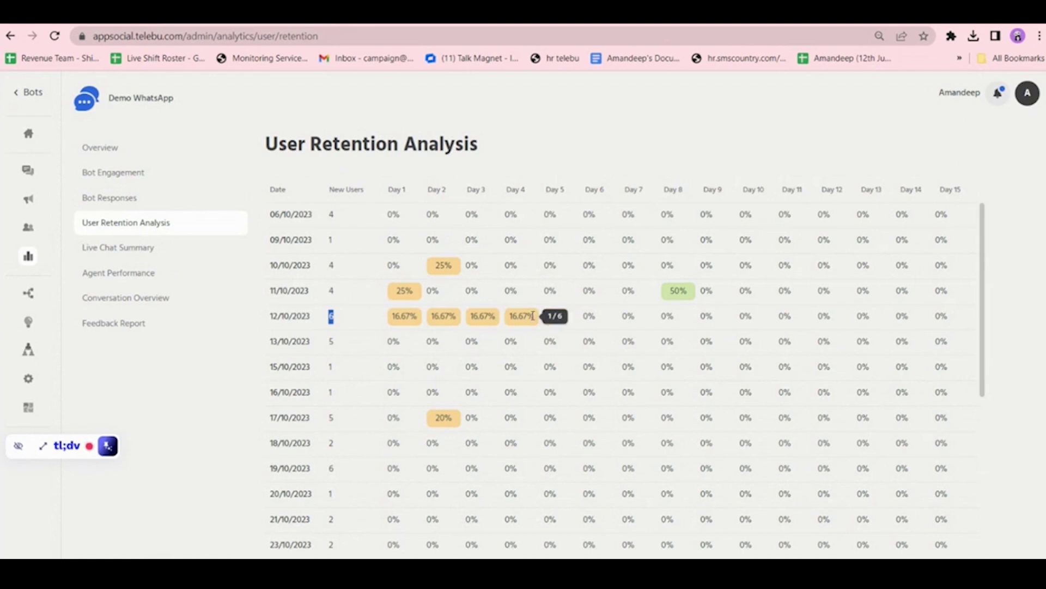
pyautogui.scroll(-1, 534, 315)
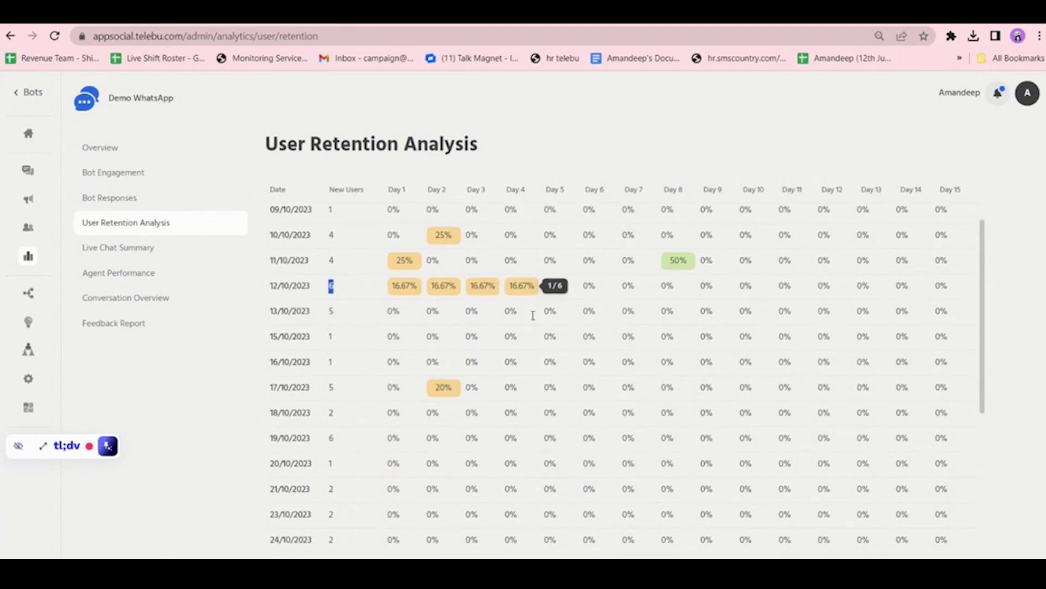
pyautogui.moveTo(270, 260); pyautogui.dragTo(333, 256)
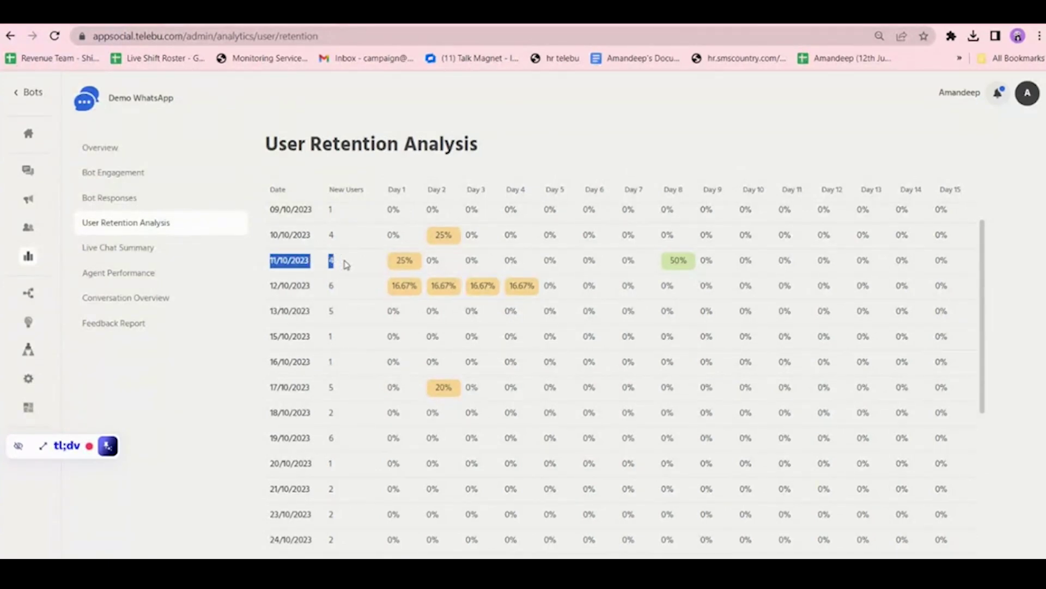
pyautogui.click(347, 265)
pyautogui.moveTo(686, 258)
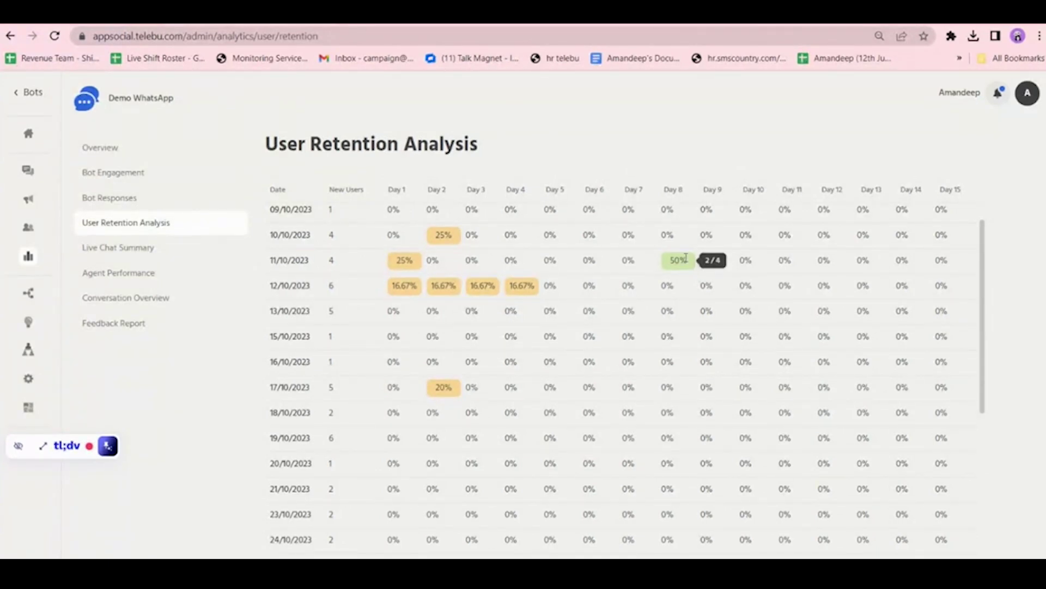
pyautogui.press('XF86AudioRaiseVolume')
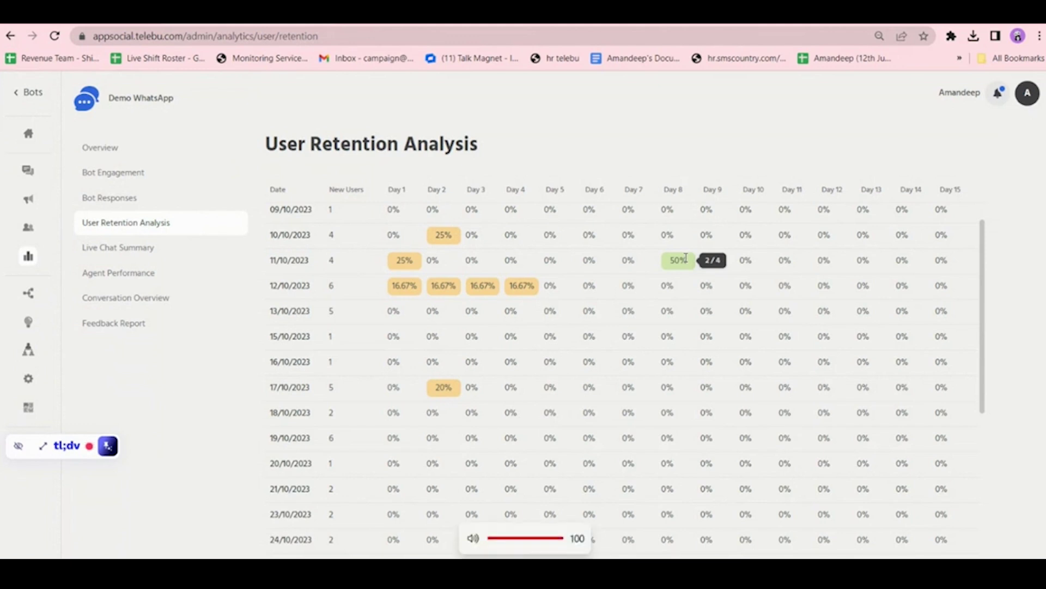
# Highlight the New Users heading and the 4 new users on 11/10/2023, reading its retention cells.
pyautogui.scroll(-5, 686, 258)
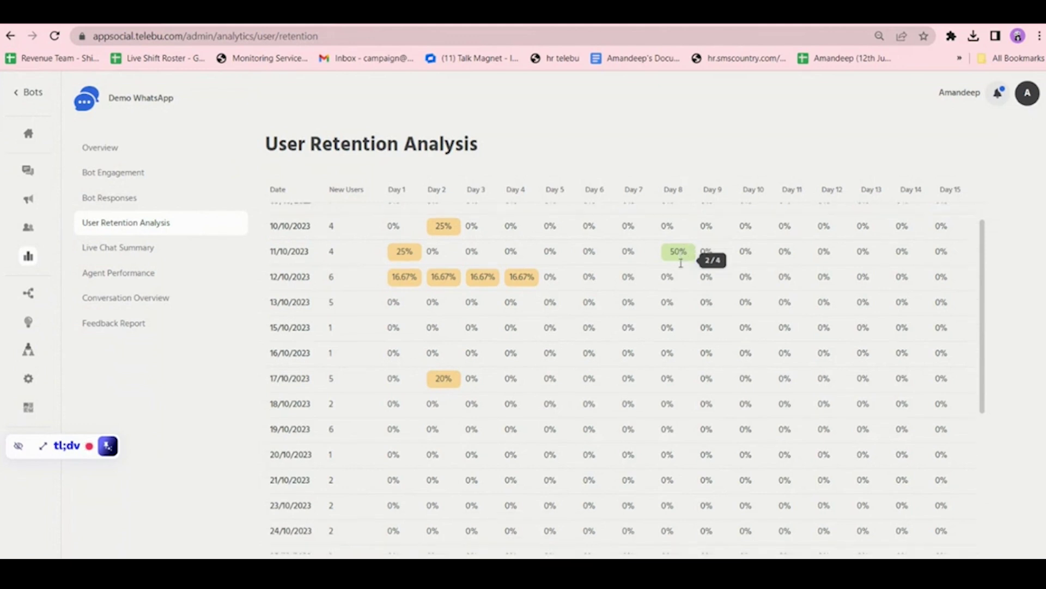
pyautogui.scroll(5, 376, 283)
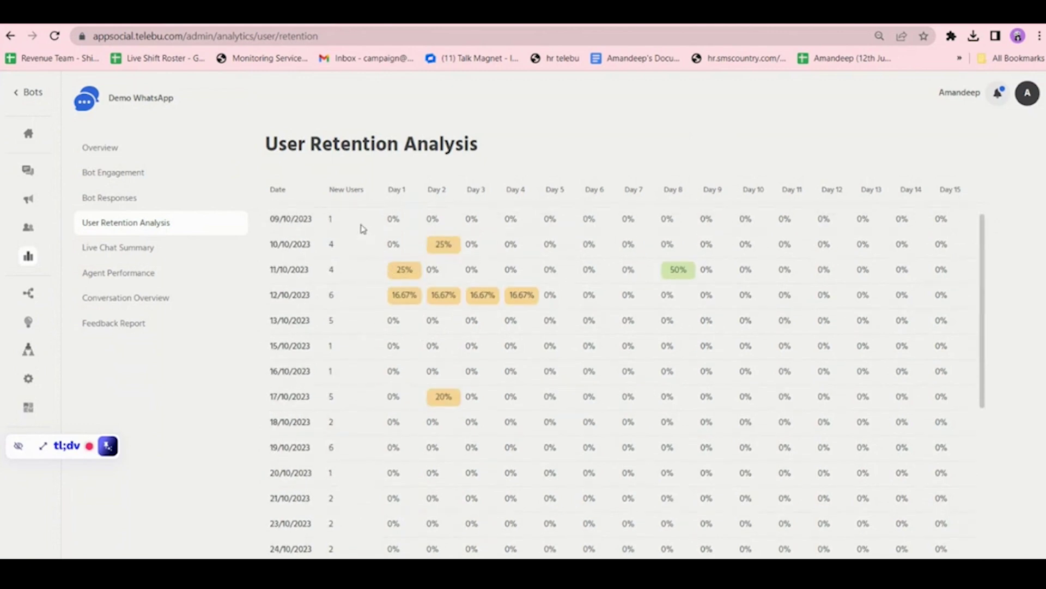
pyautogui.moveTo(331, 189); pyautogui.dragTo(376, 193)
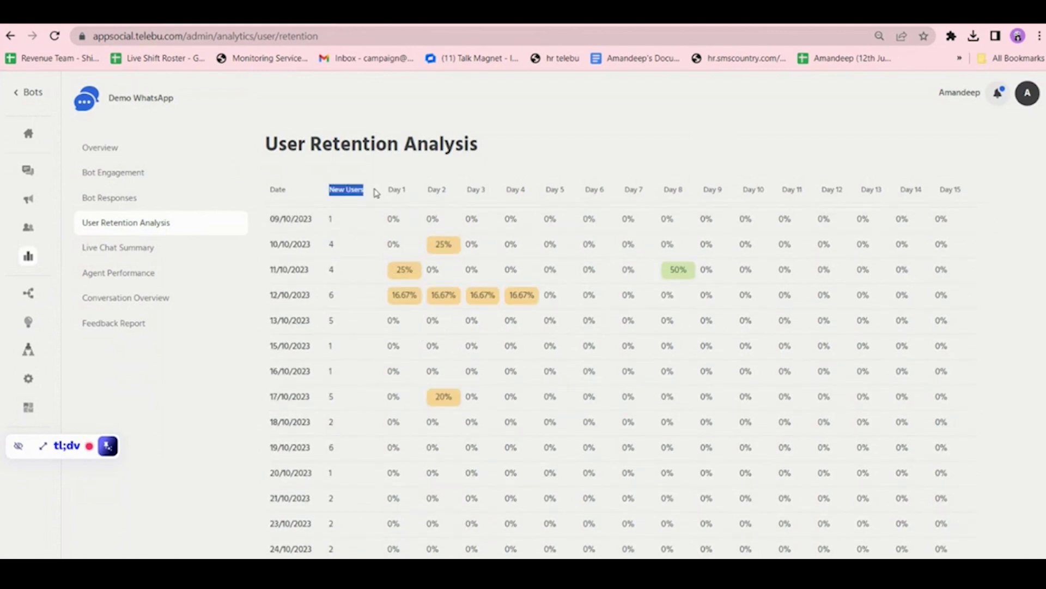
pyautogui.click(273, 218)
pyautogui.scroll(1, 272, 219)
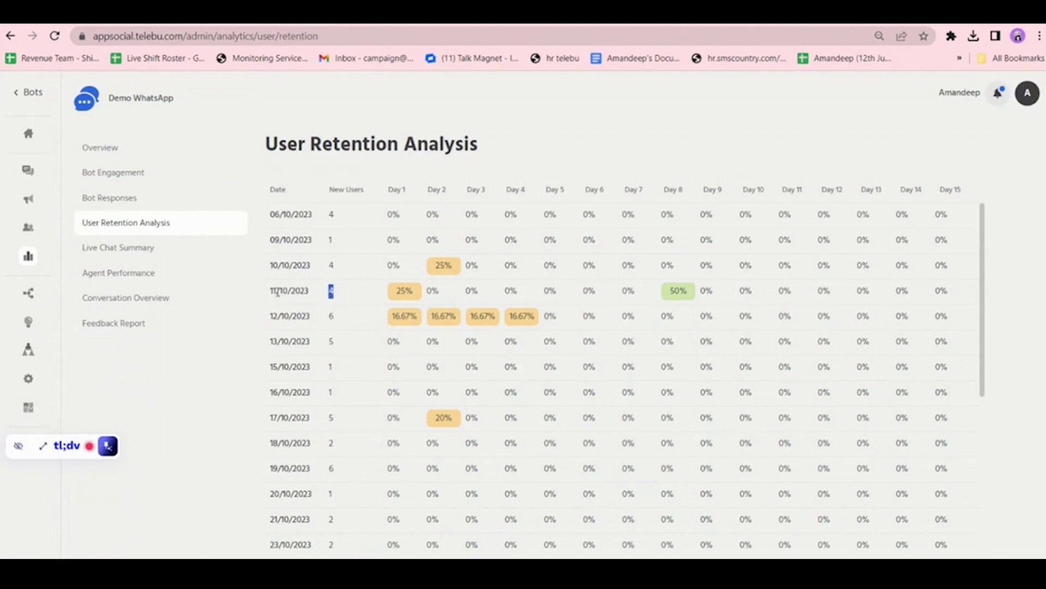
pyautogui.moveTo(271, 291); pyautogui.dragTo(320, 292)
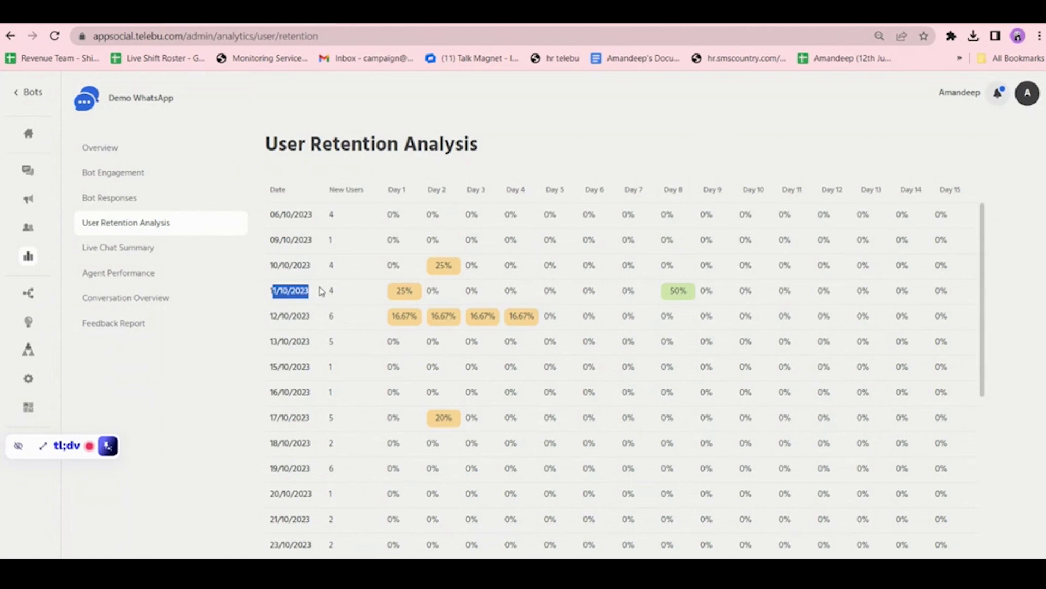
pyautogui.click(330, 290)
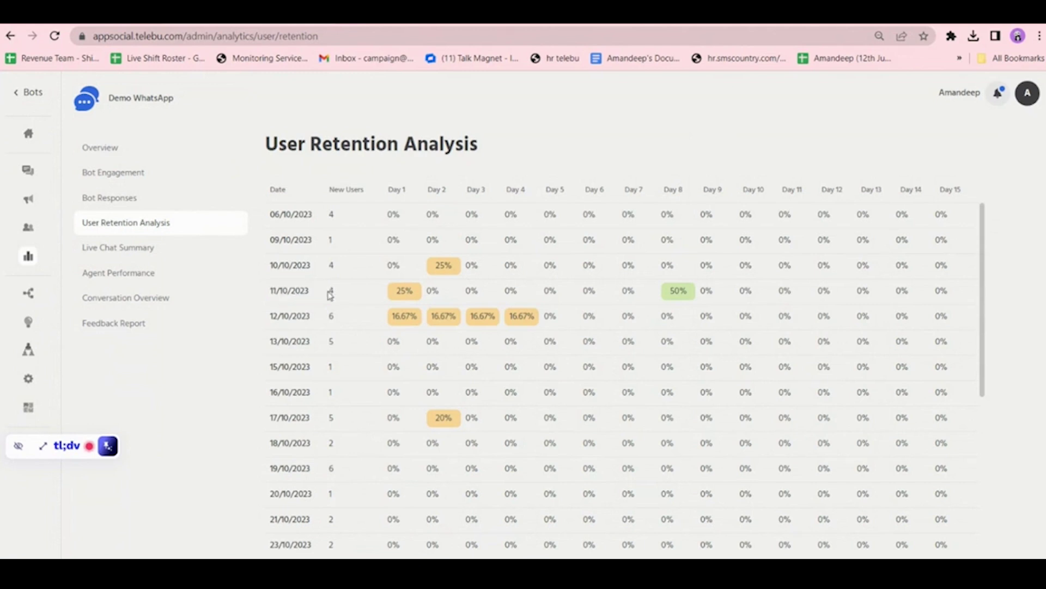
pyautogui.doubleClick(330, 292)
pyautogui.moveTo(407, 294)
pyautogui.moveTo(689, 295)
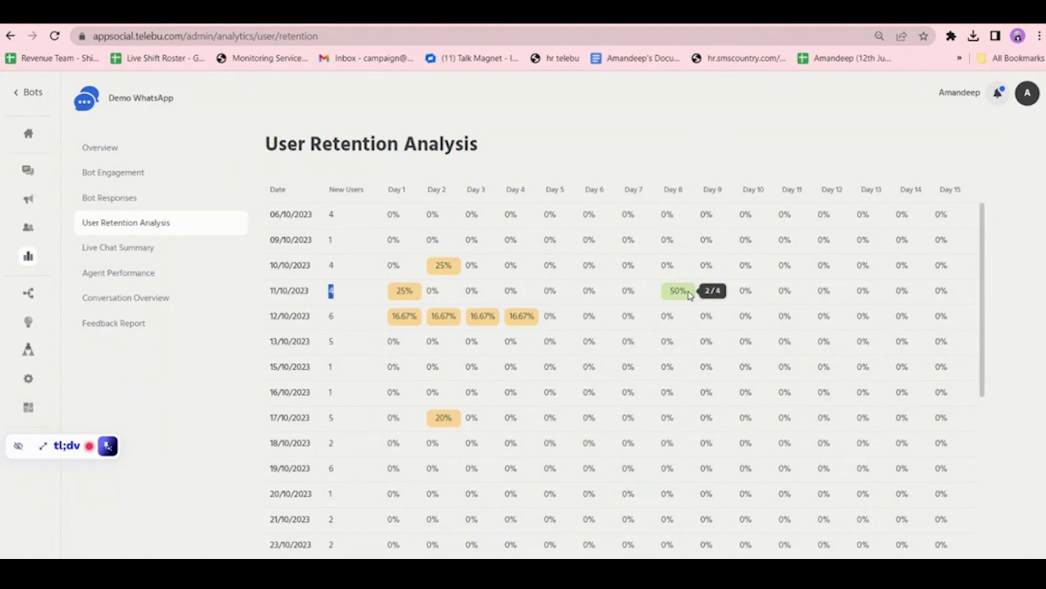
# Highlight the Day 1 to Day 12 headings, then open Live Chat Summary.
pyautogui.scroll(-5, 690, 295)
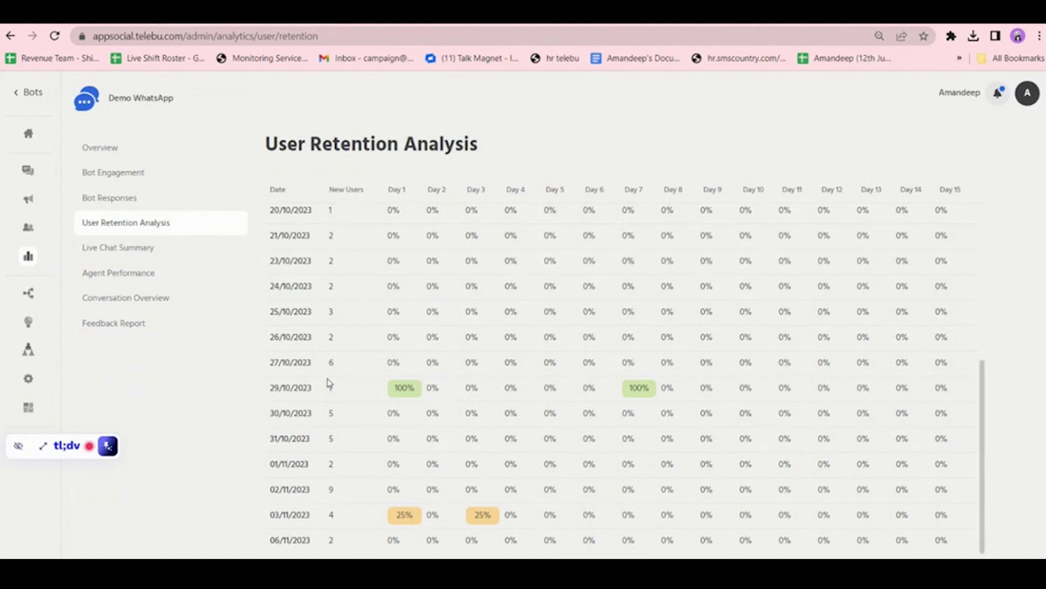
pyautogui.moveTo(642, 383)
pyautogui.moveTo(394, 188); pyautogui.dragTo(855, 201)
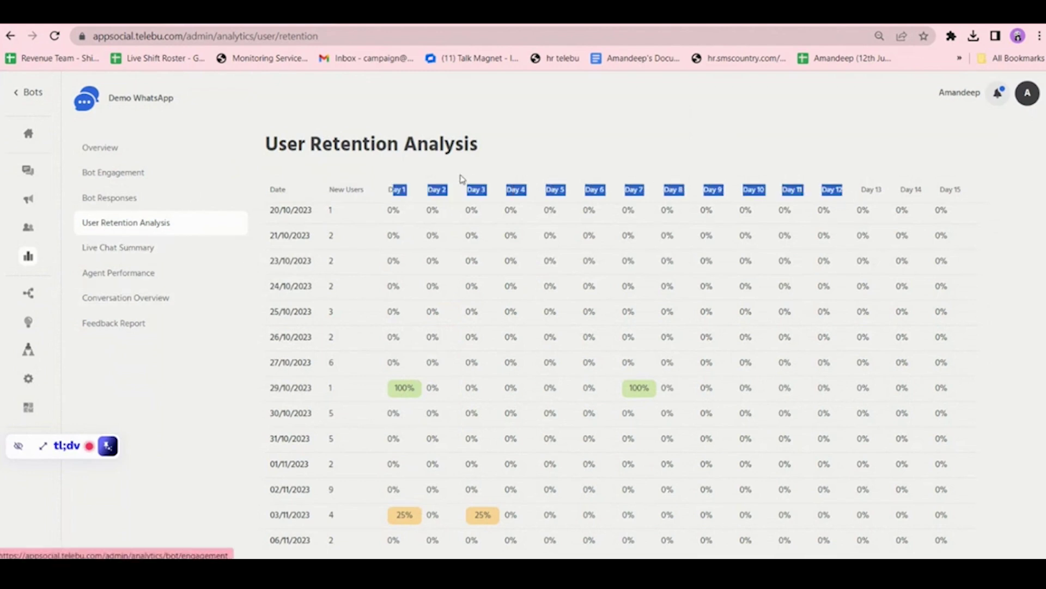
pyautogui.click(532, 137)
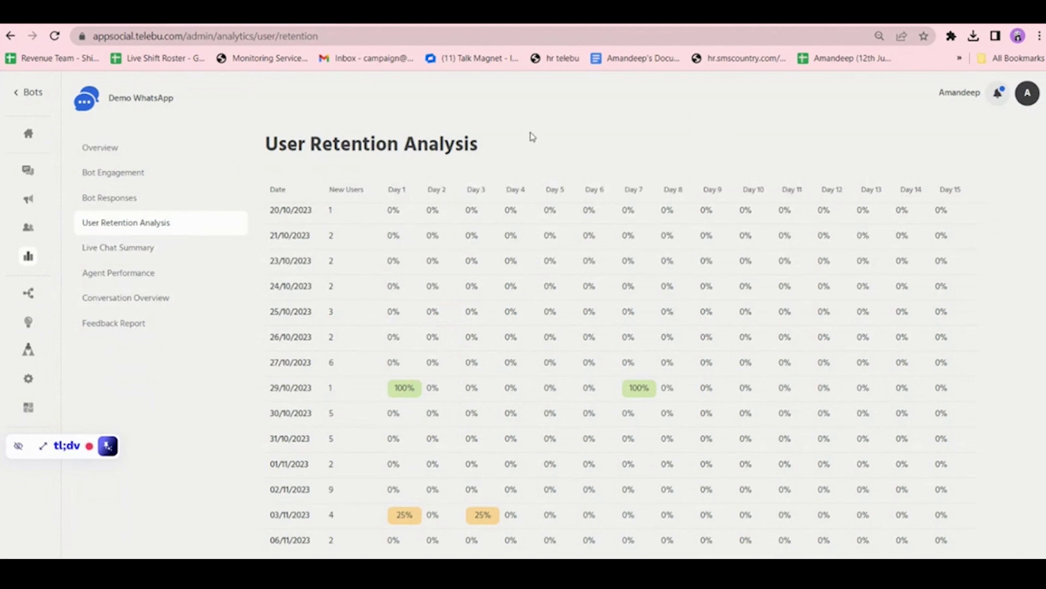
pyautogui.click(160, 253)
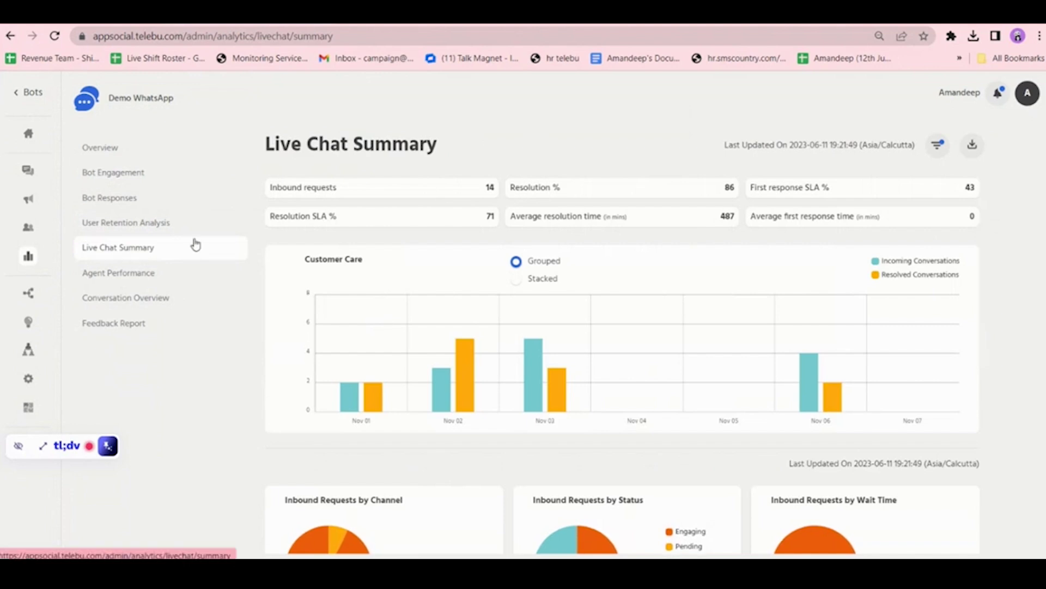
pyautogui.scroll(-3, 500, 320)
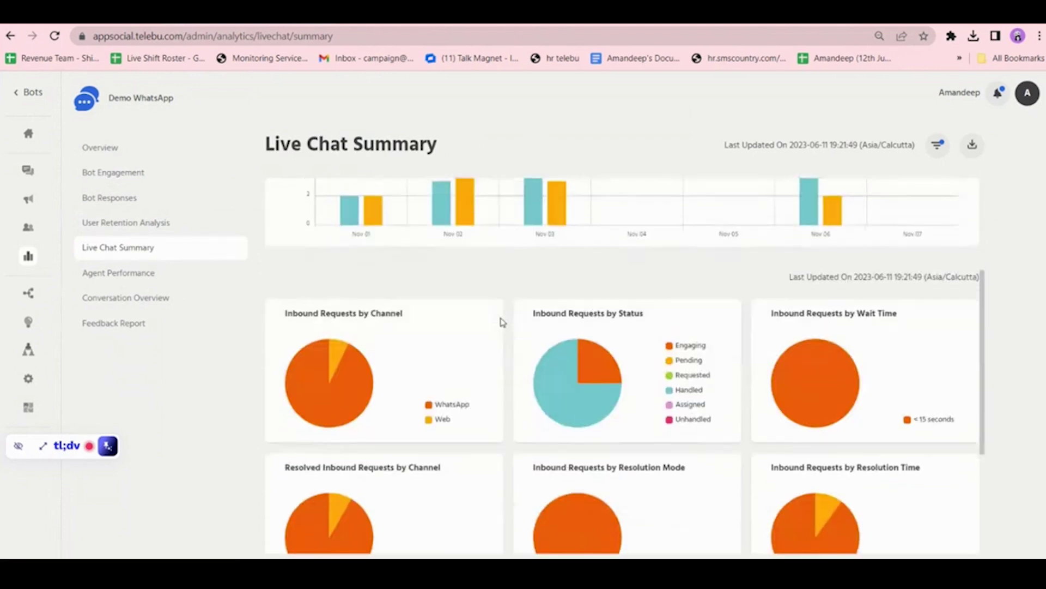
pyautogui.scroll(3, 502, 321)
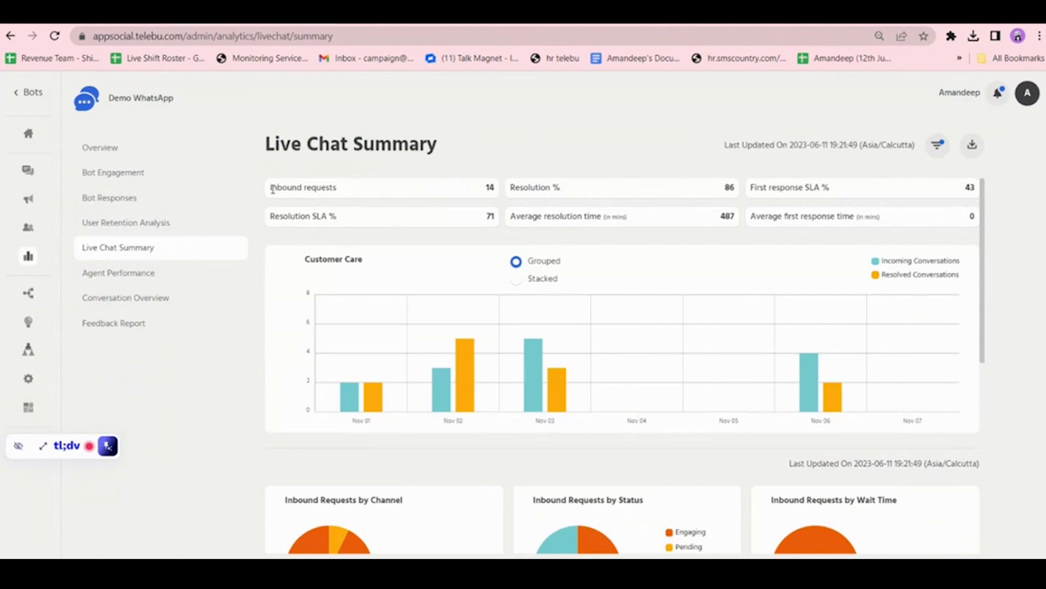
pyautogui.moveTo(272, 189); pyautogui.dragTo(335, 189)
pyautogui.click(360, 190)
pyautogui.moveTo(482, 190); pyautogui.dragTo(498, 192)
pyautogui.click(499, 192)
# Apply the Last 7 days timeline filter to the Live Chat Summary.
pyautogui.click(937, 145)
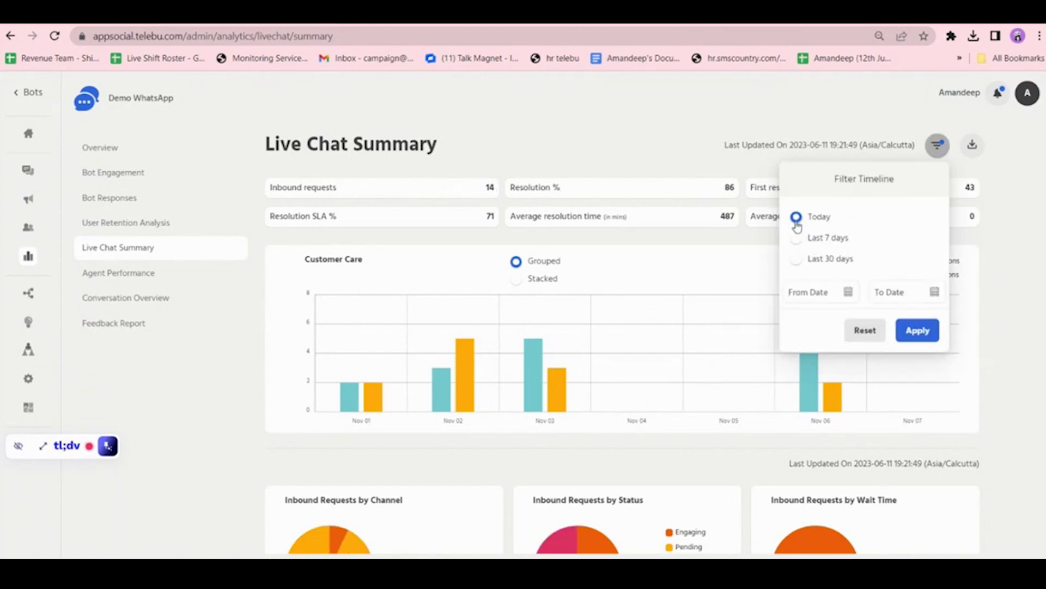
pyautogui.click(799, 245)
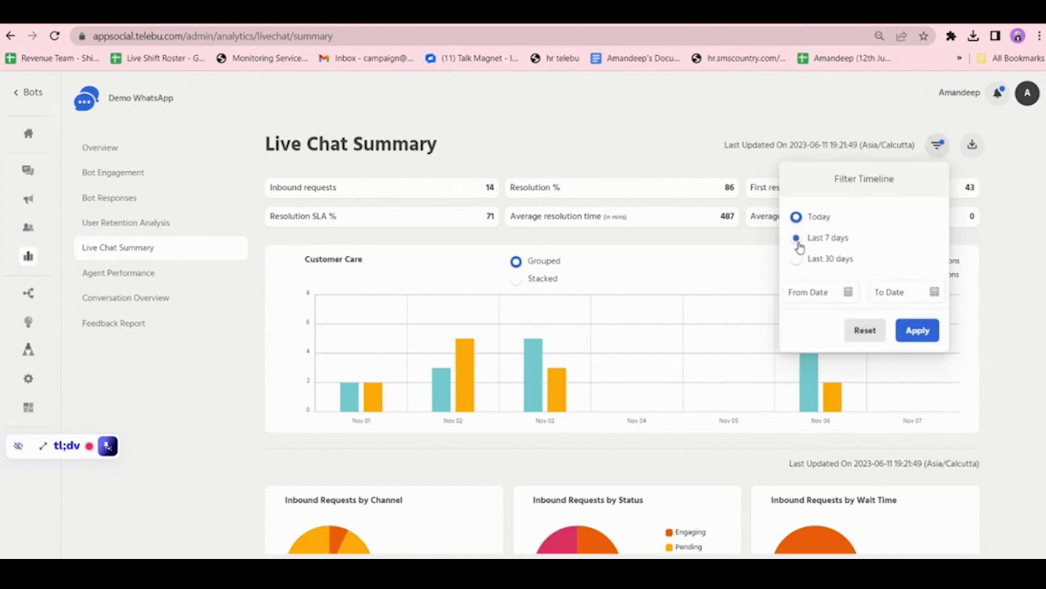
pyautogui.click(918, 332)
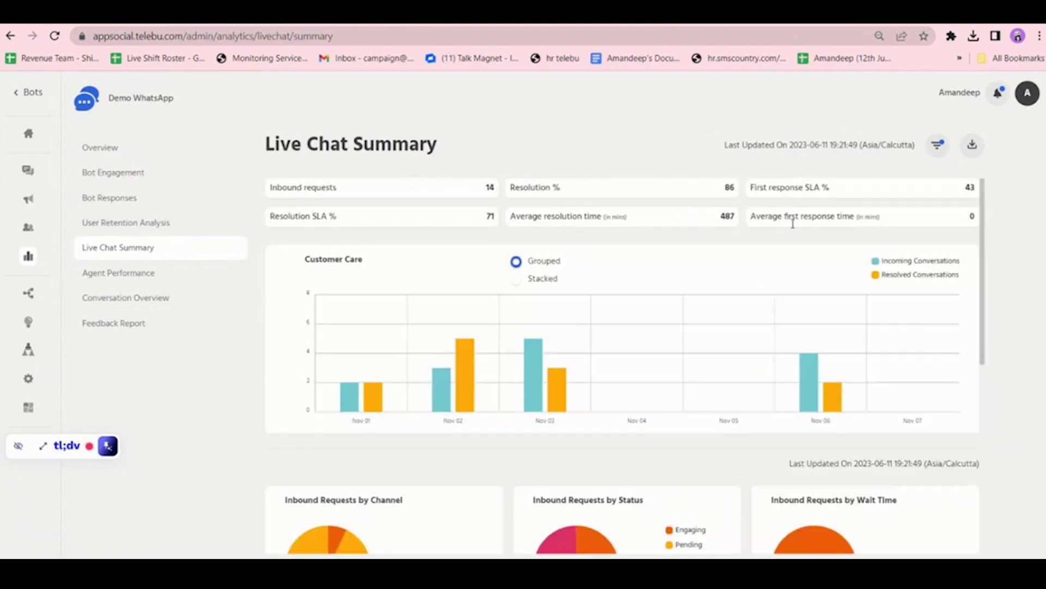
pyautogui.scroll(-5, 790, 376)
pyautogui.scroll(5, 791, 376)
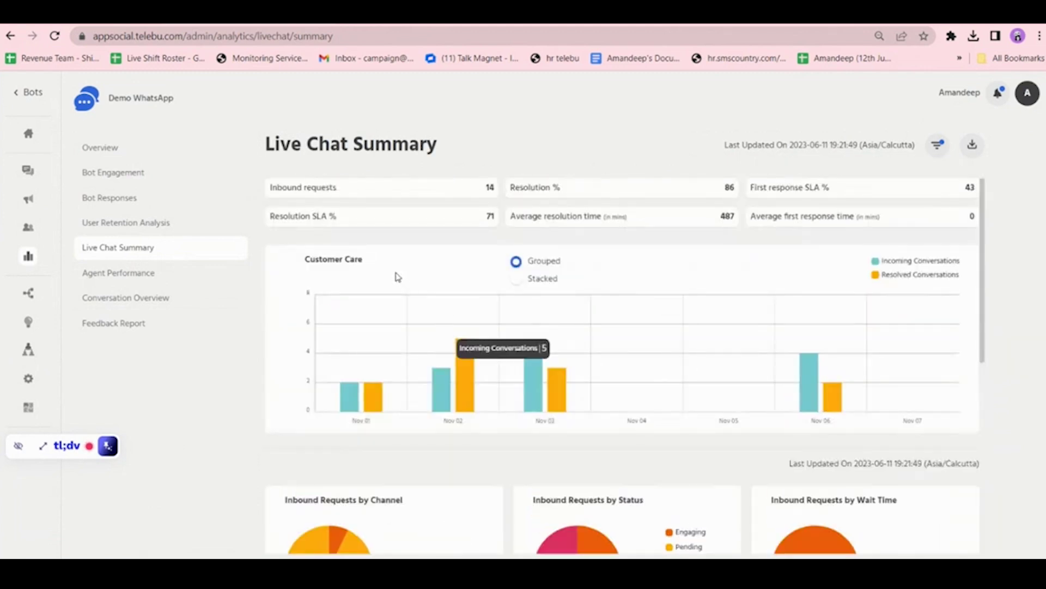
# Highlight the Inbound requests value 14 and the Resolution % value 86.
pyautogui.doubleClick(500, 189)
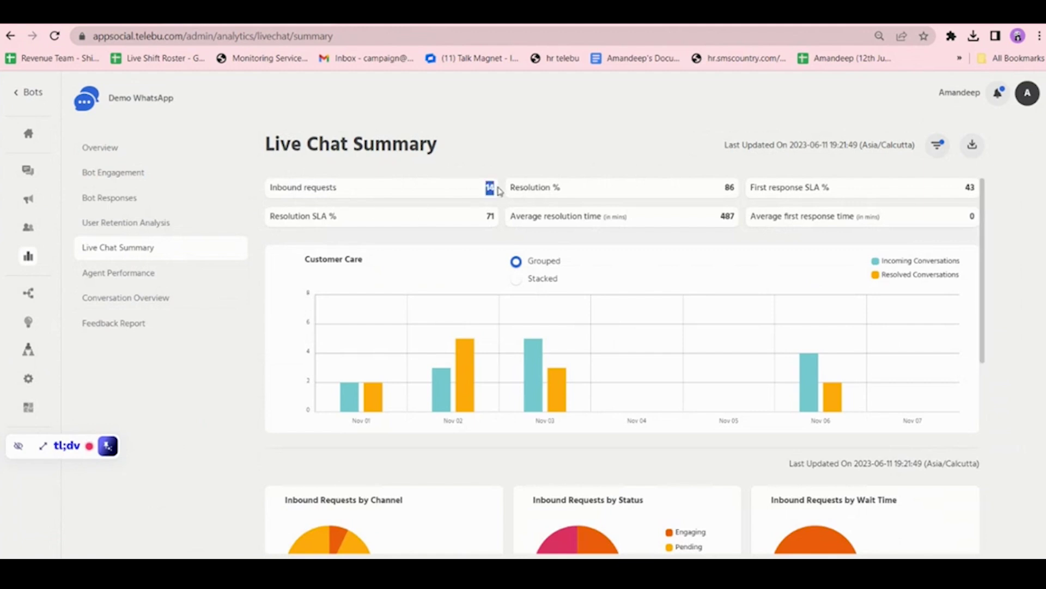
pyautogui.click(499, 189)
pyautogui.doubleClick(725, 191)
pyautogui.moveTo(512, 187); pyautogui.dragTo(567, 191)
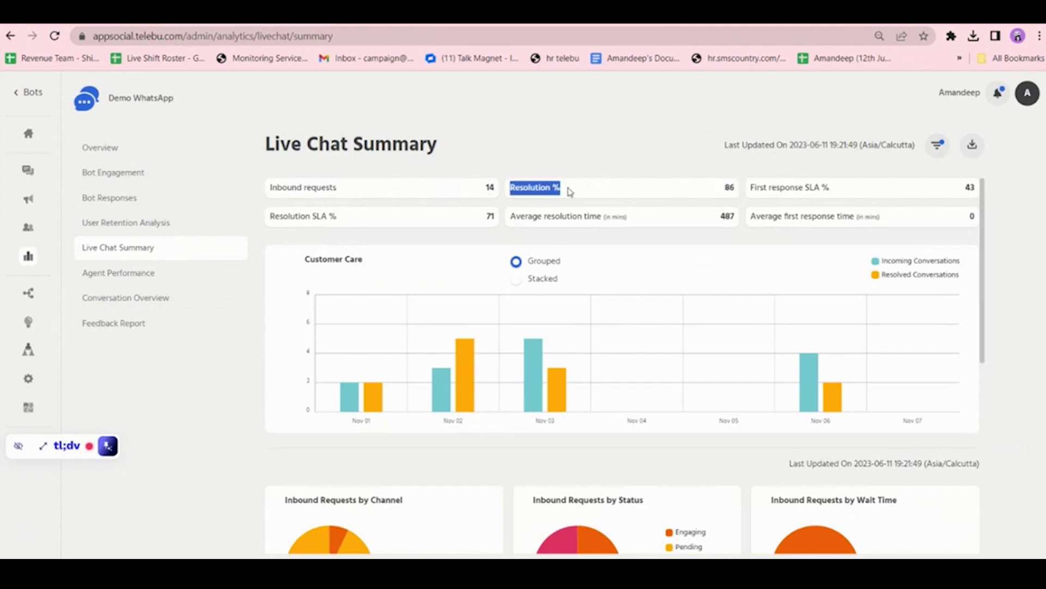
pyautogui.click(582, 191)
pyautogui.press('XF86AudioRaiseVolume')
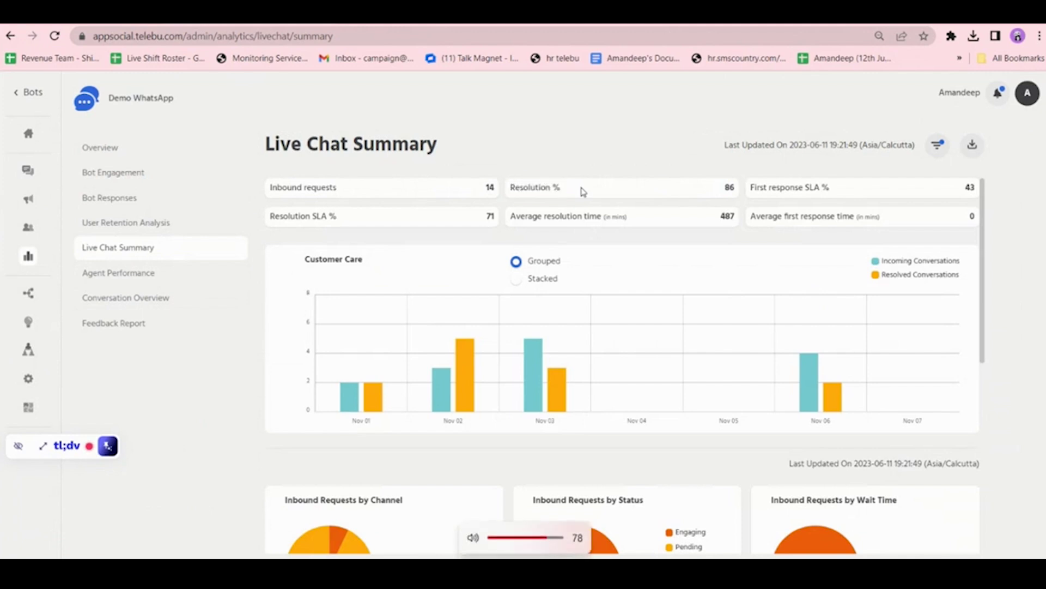
pyautogui.press('XF86AudioLowerVolume')
pyautogui.moveTo(511, 190); pyautogui.dragTo(572, 197)
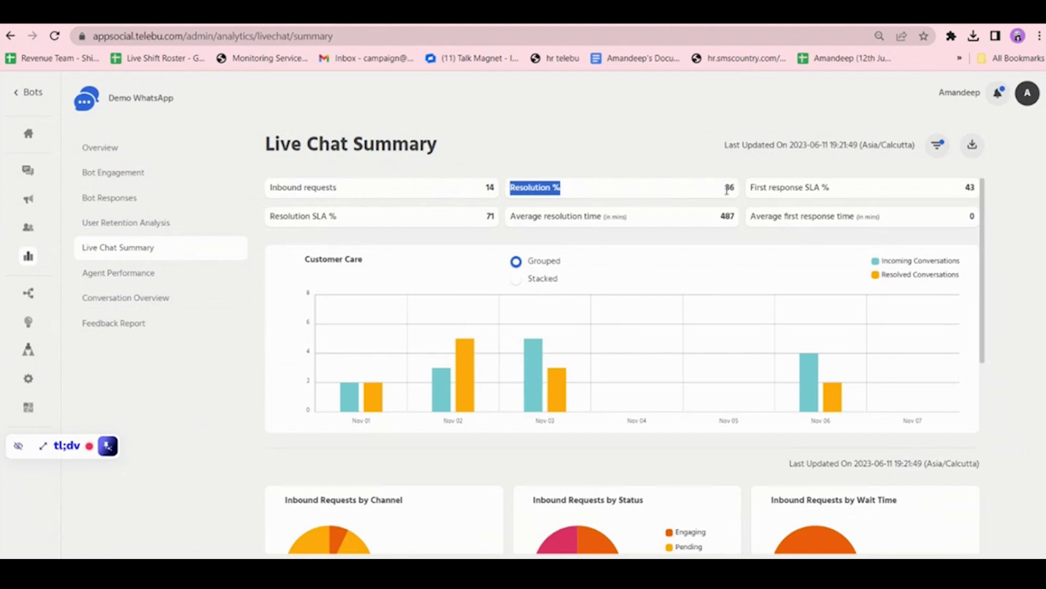
pyautogui.doubleClick(729, 188)
# Highlight Resolution SLA 71, average resolution time 487 and average first response time 0.
pyautogui.scroll(-1, 667, 224)
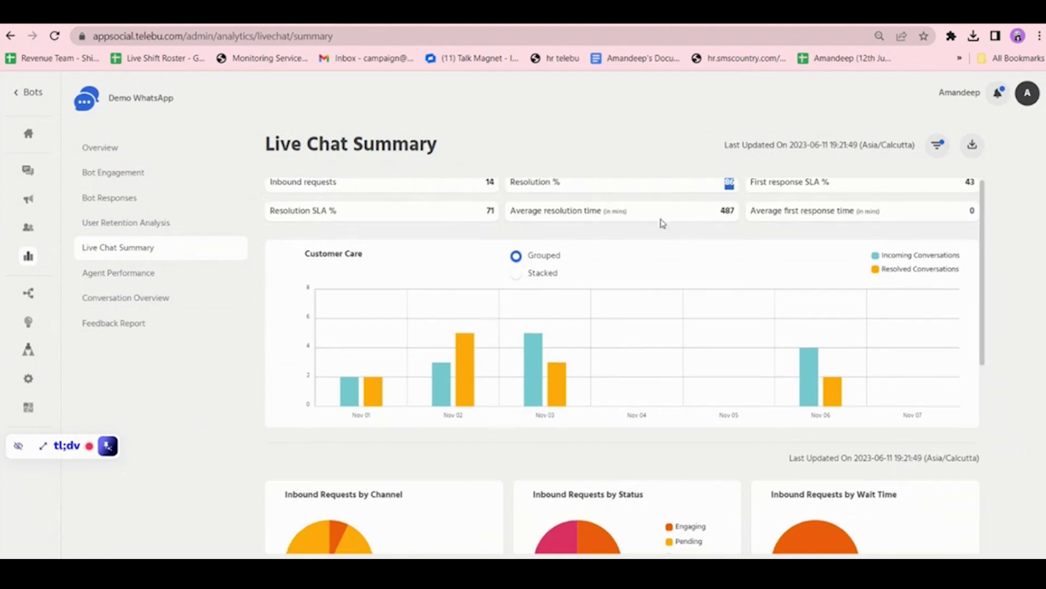
pyautogui.doubleClick(490, 211)
pyautogui.scroll(1, 511, 214)
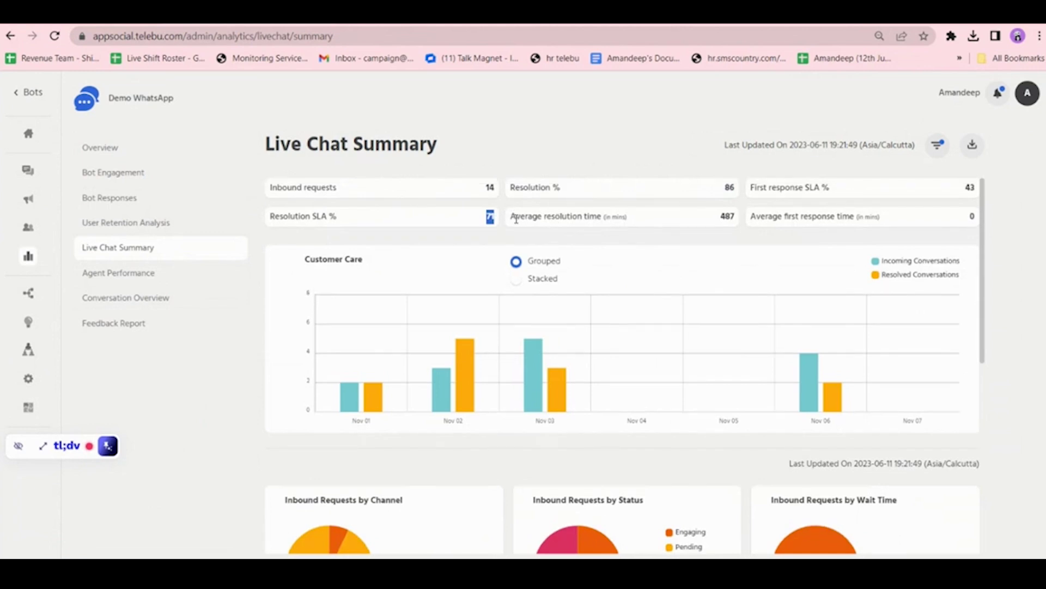
pyautogui.doubleClick(723, 216)
pyautogui.doubleClick(974, 216)
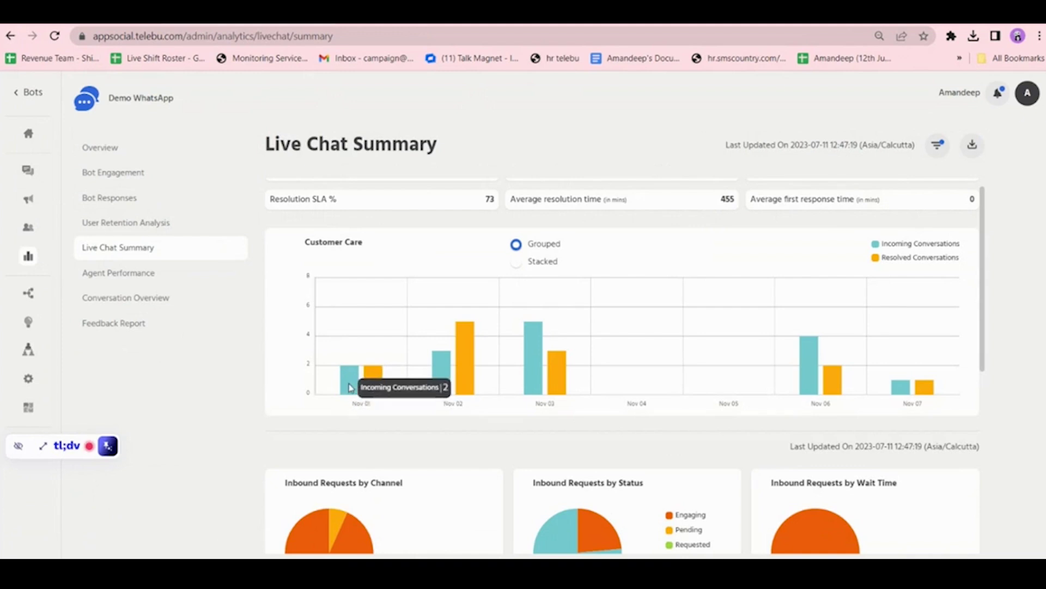
pyautogui.press('XF86AudioRaiseVolume')
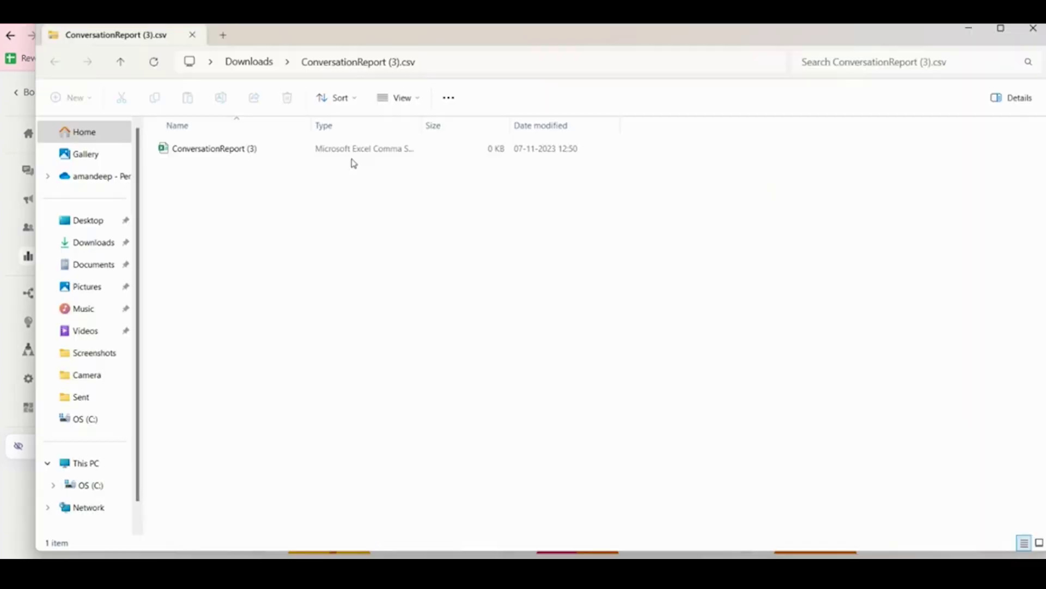
# Select ConversationReport (3) in Downloads, show the dashboard's timeline filter, then bring up the spreadsheet.
pyautogui.click(361, 155)
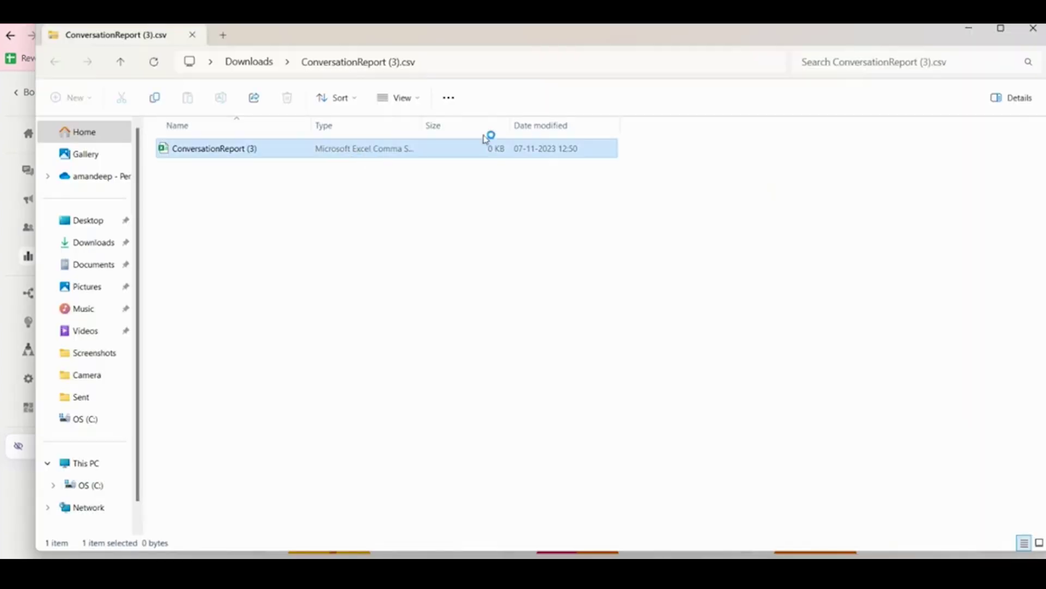
pyautogui.click(976, 32)
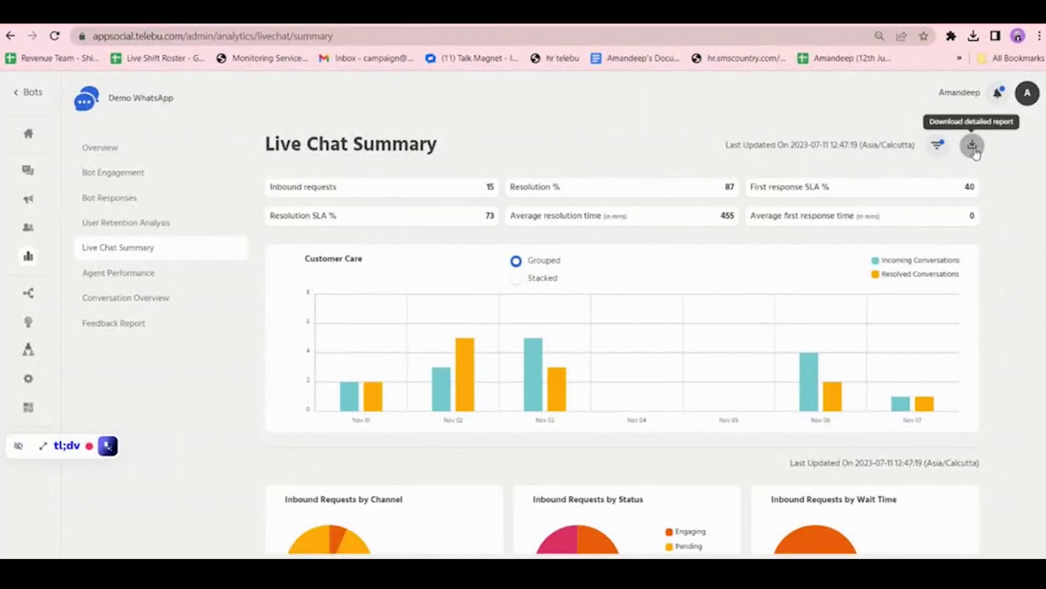
pyautogui.click(938, 145)
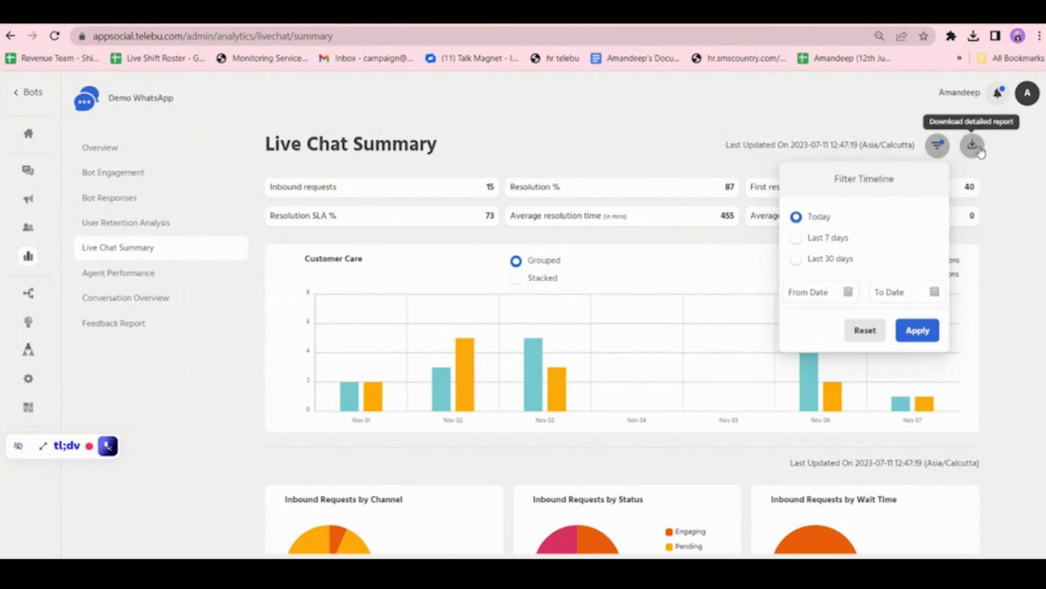
pyautogui.click(850, 518)
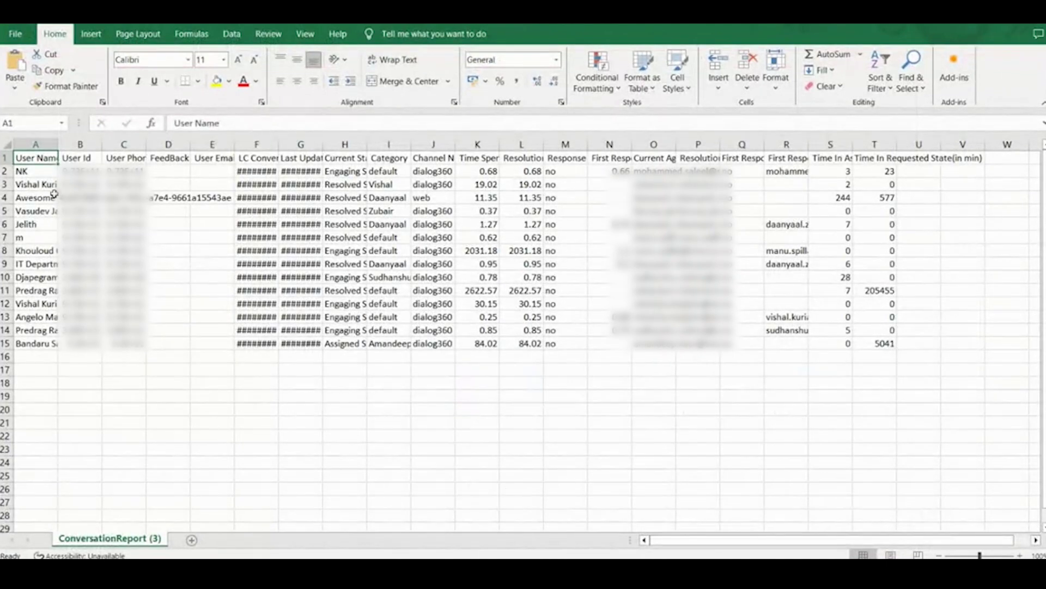
# AutoFit columns A through F so user names, User Id, phone and start-time headers show.
pyautogui.doubleClick(57, 144)
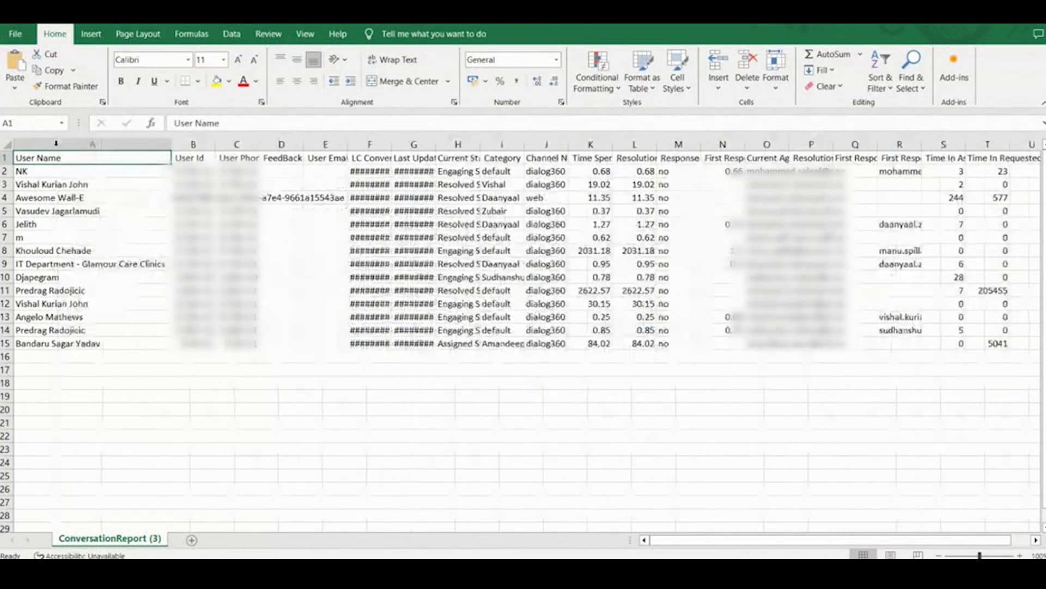
pyautogui.doubleClick(211, 145)
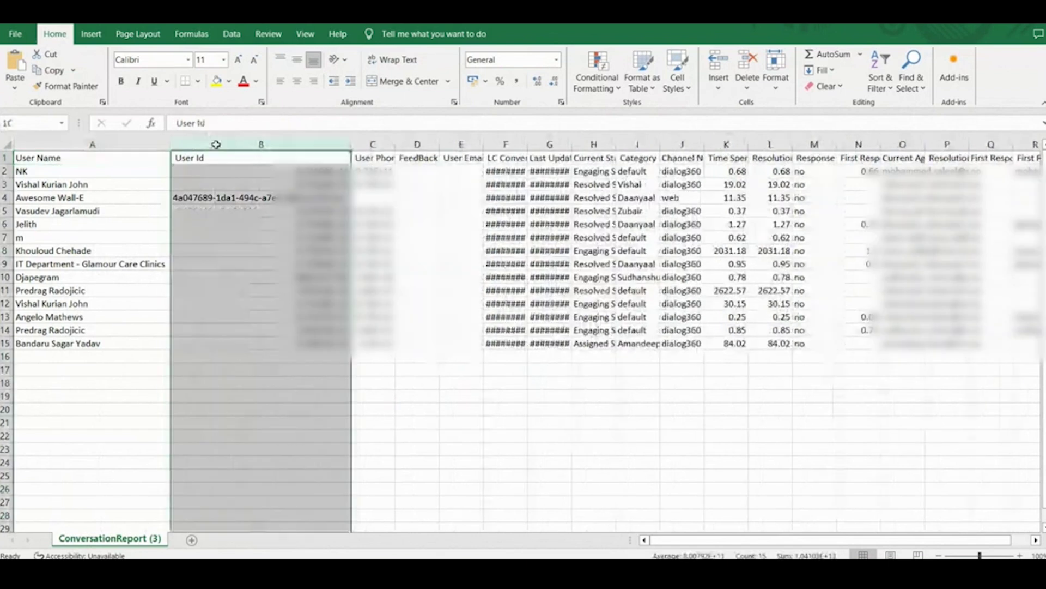
pyautogui.doubleClick(395, 144)
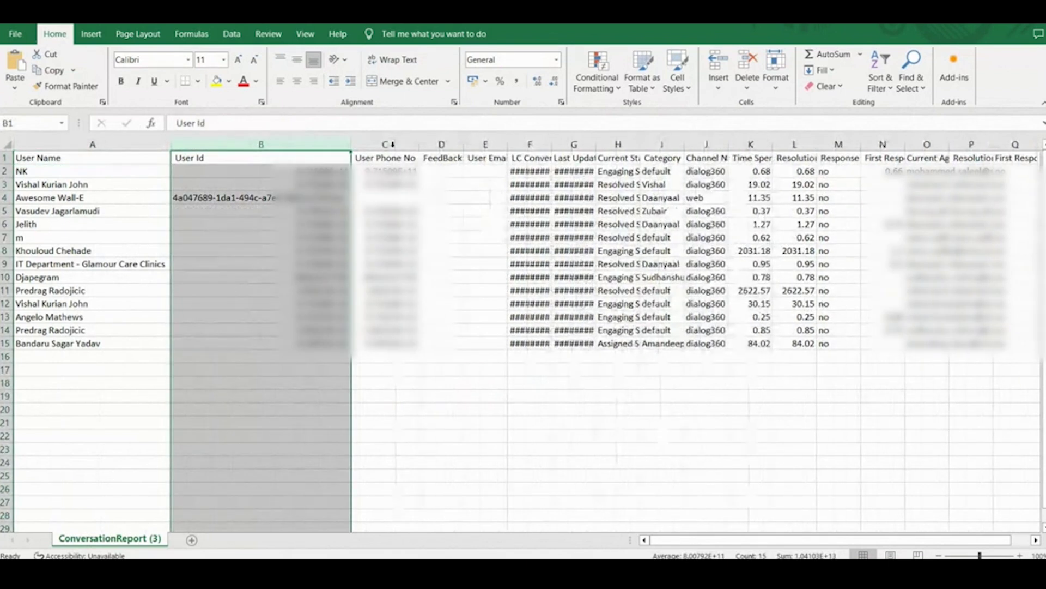
pyautogui.doubleClick(535, 145)
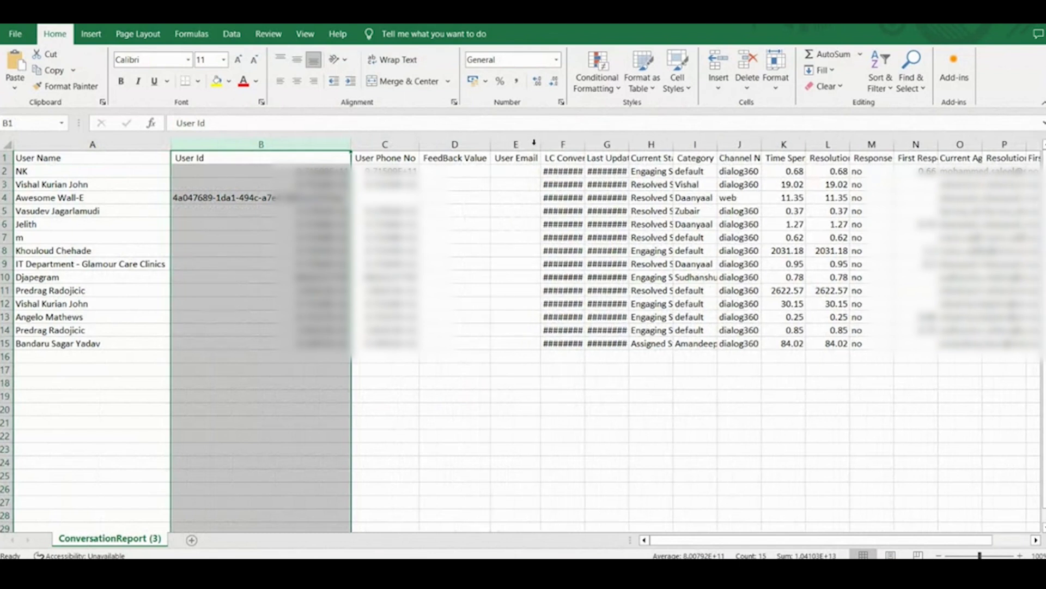
pyautogui.doubleClick(585, 144)
pyautogui.hscroll(1, 607, 196)
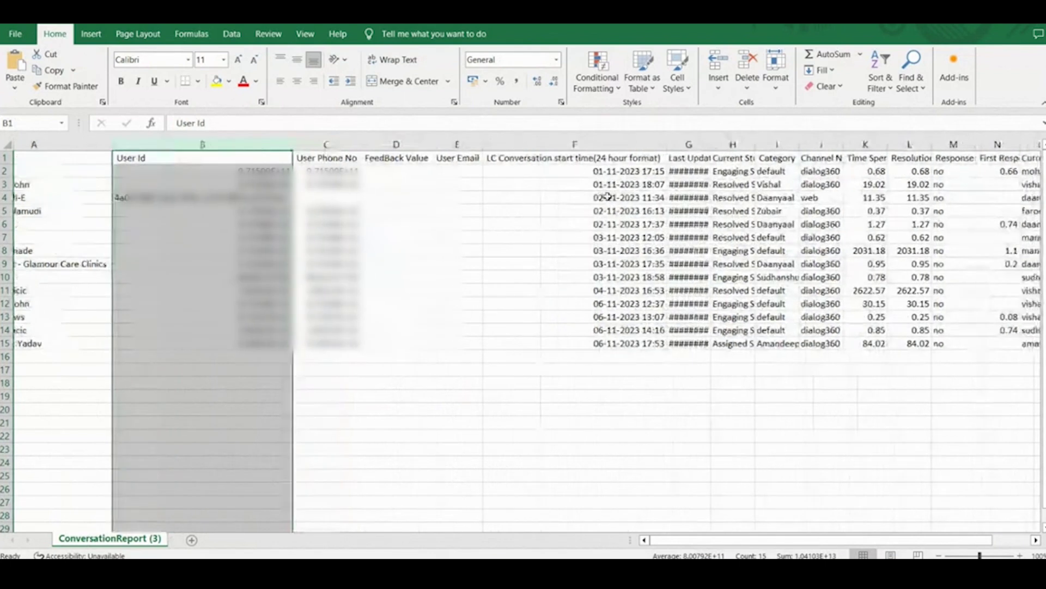
pyautogui.hscroll(-1, 607, 196)
pyautogui.click(600, 158)
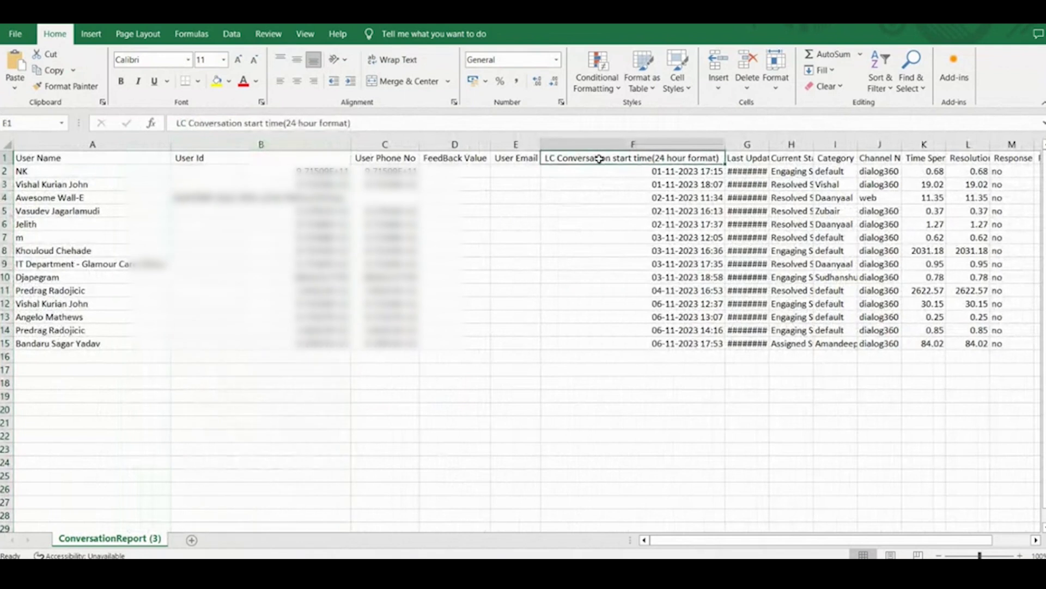
pyautogui.press('Right')
pyautogui.press('Right')
pyautogui.press('Right')
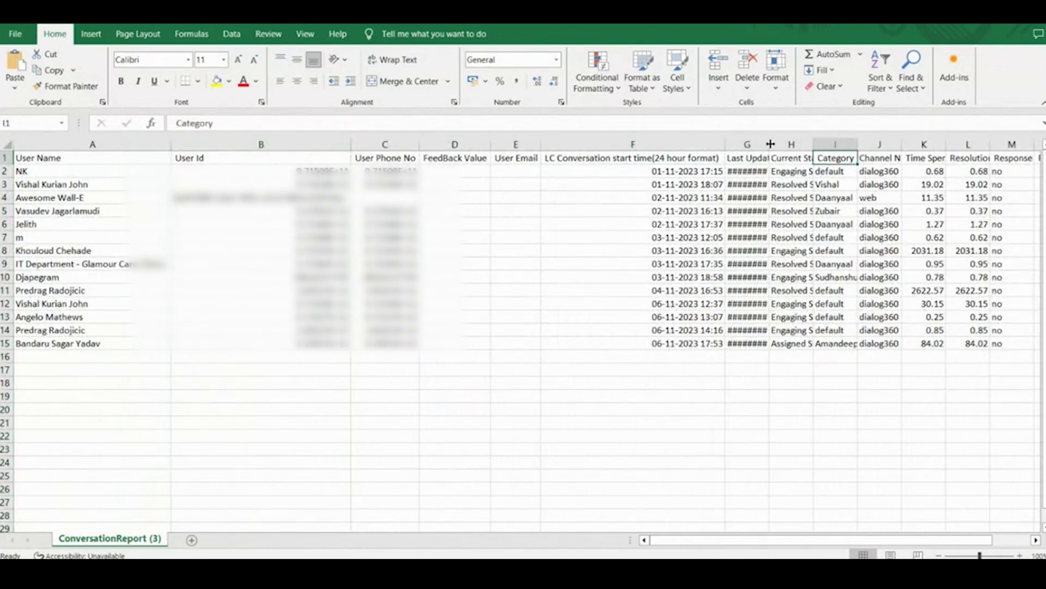
# AutoFit columns G and H, then step through Current State values to H15.
pyautogui.doubleClick(770, 144)
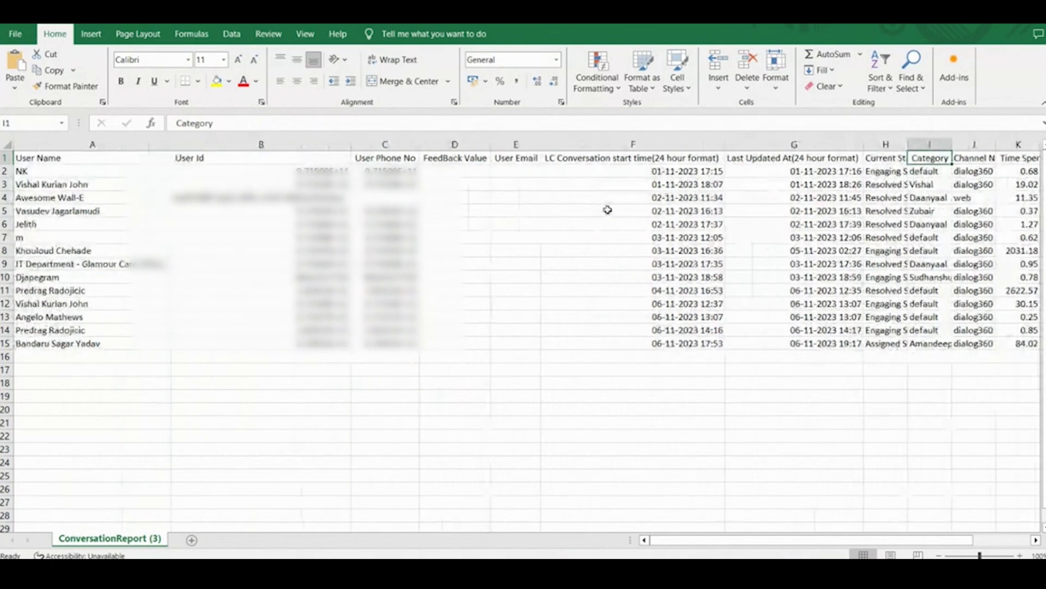
pyautogui.hscroll(1, 848, 251)
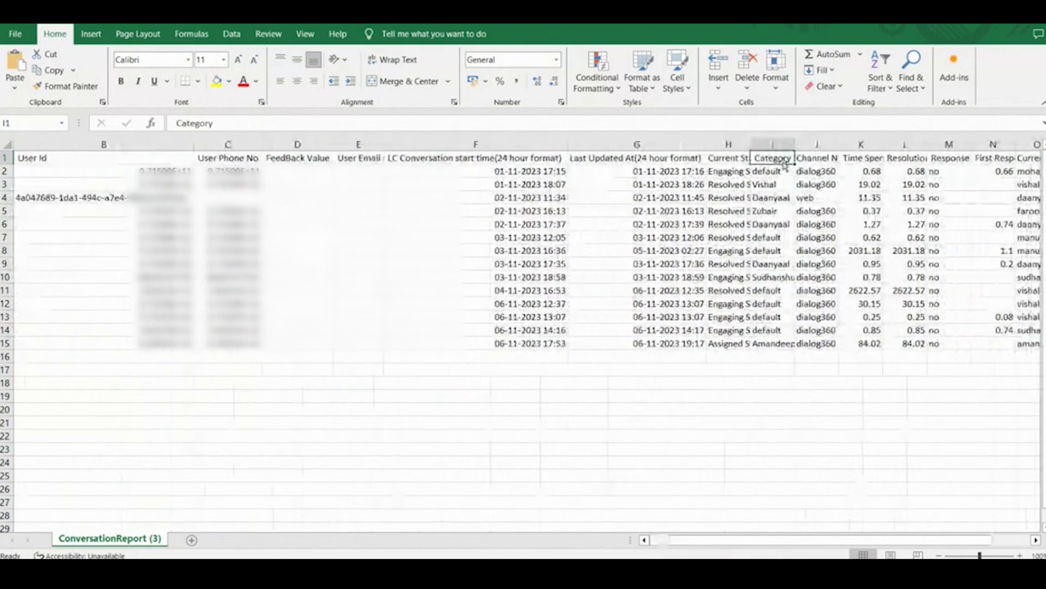
pyautogui.doubleClick(749, 144)
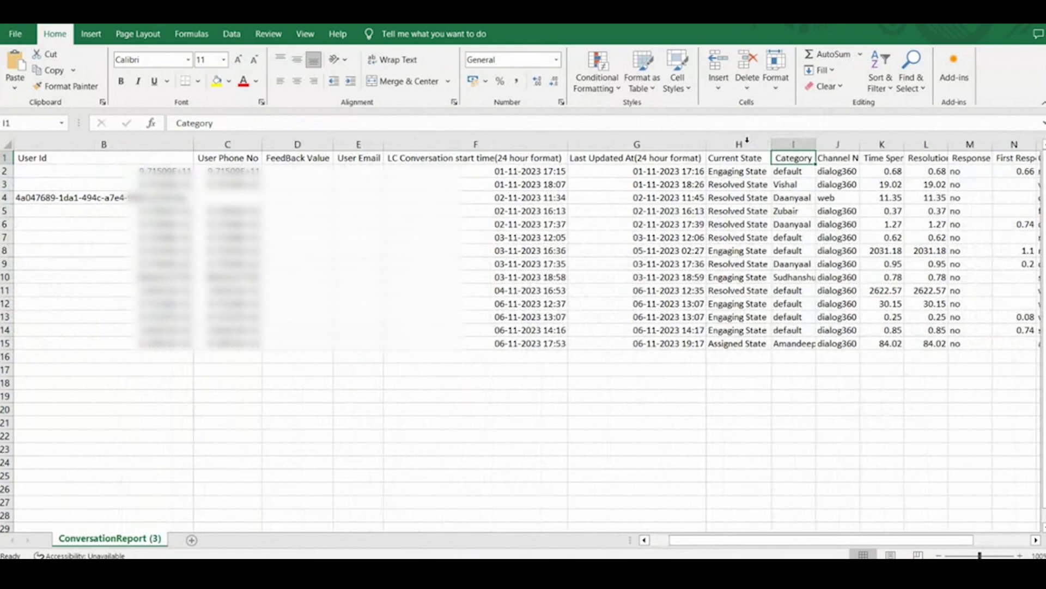
pyautogui.click(742, 177)
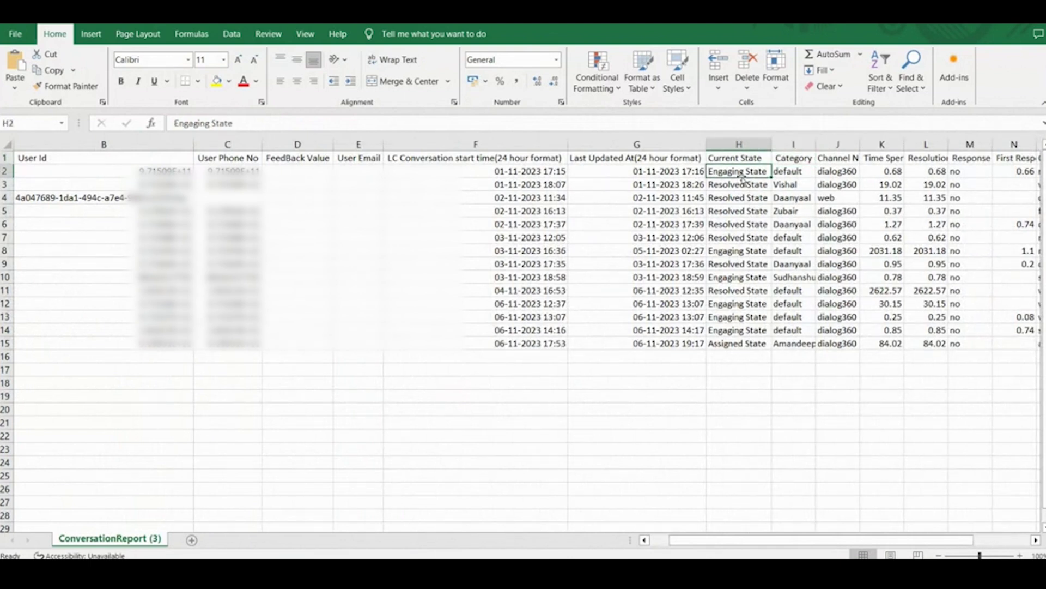
pyautogui.press('Down')
pyautogui.press('Down')
pyautogui.press('Down')
pyautogui.press('Down')
pyautogui.press('Down')
pyautogui.press('Down')
pyautogui.press('Down')
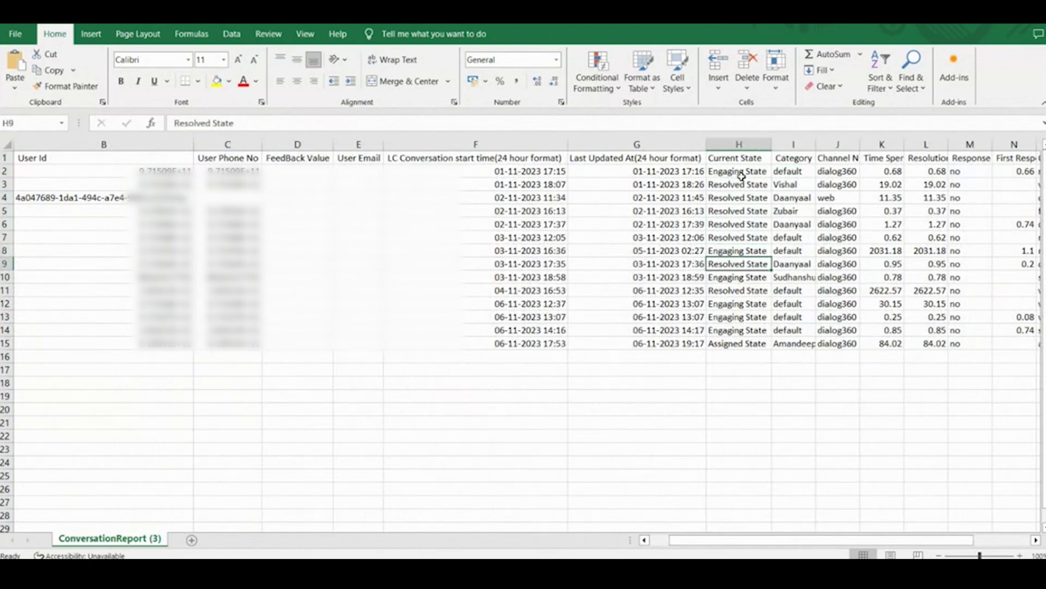
pyautogui.press('Down')
pyautogui.press('Down')
pyautogui.press('Down')
pyautogui.press('Down')
pyautogui.press('Down')
pyautogui.press('Down')
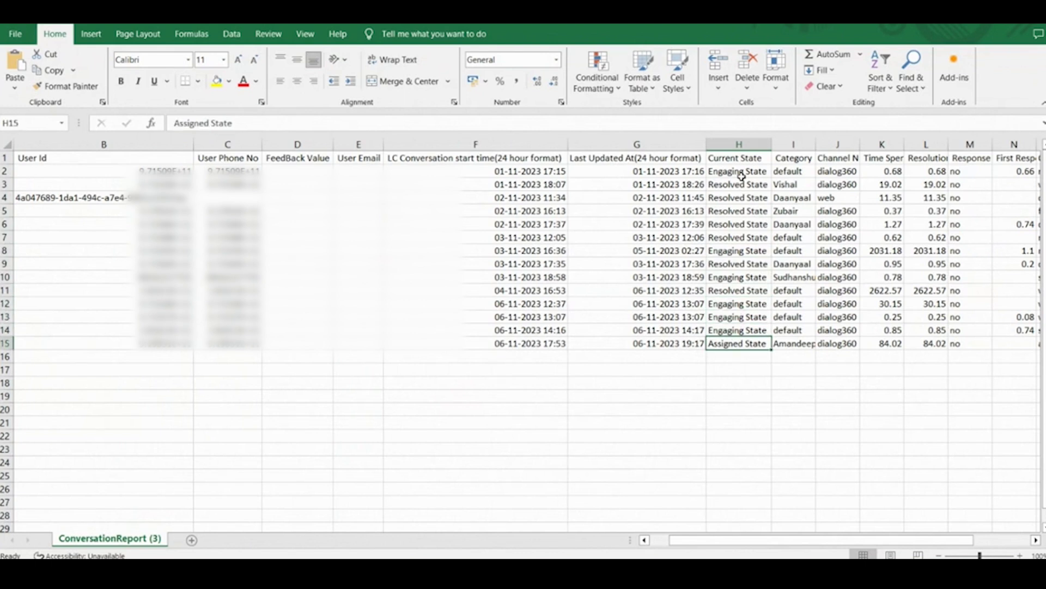
pyautogui.press('Up')
pyautogui.press('Up')
pyautogui.press('Up')
pyautogui.press('Up')
pyautogui.press('Up')
pyautogui.press('Up')
pyautogui.press('Up')
pyautogui.press('Up')
pyautogui.press('Up')
pyautogui.press('Up')
pyautogui.press('Up')
pyautogui.press('Up')
pyautogui.press('Up')
pyautogui.press('Up')
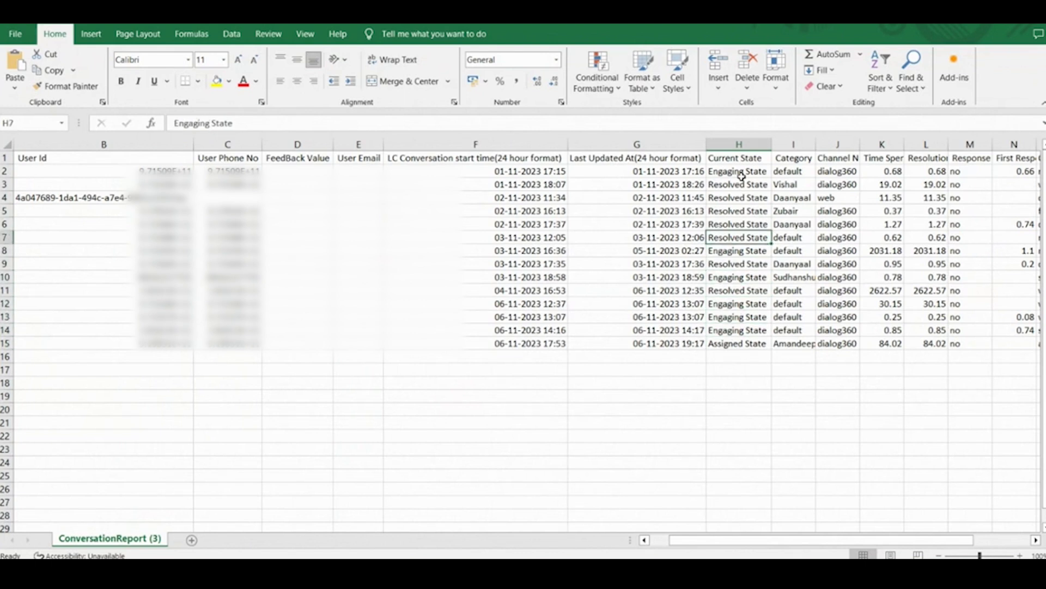
pyautogui.press('Down')
pyautogui.press('Down')
pyautogui.press('Down')
pyautogui.press('Down')
pyautogui.press('Down')
pyautogui.press('Down')
pyautogui.press('Down')
pyautogui.press('Down')
pyautogui.press('Down')
pyautogui.press('Down')
pyautogui.press('Down')
pyautogui.press('Down')
pyautogui.press('Down')
pyautogui.press('Down')
pyautogui.press('Down')
pyautogui.press('Down')
pyautogui.press('Up')
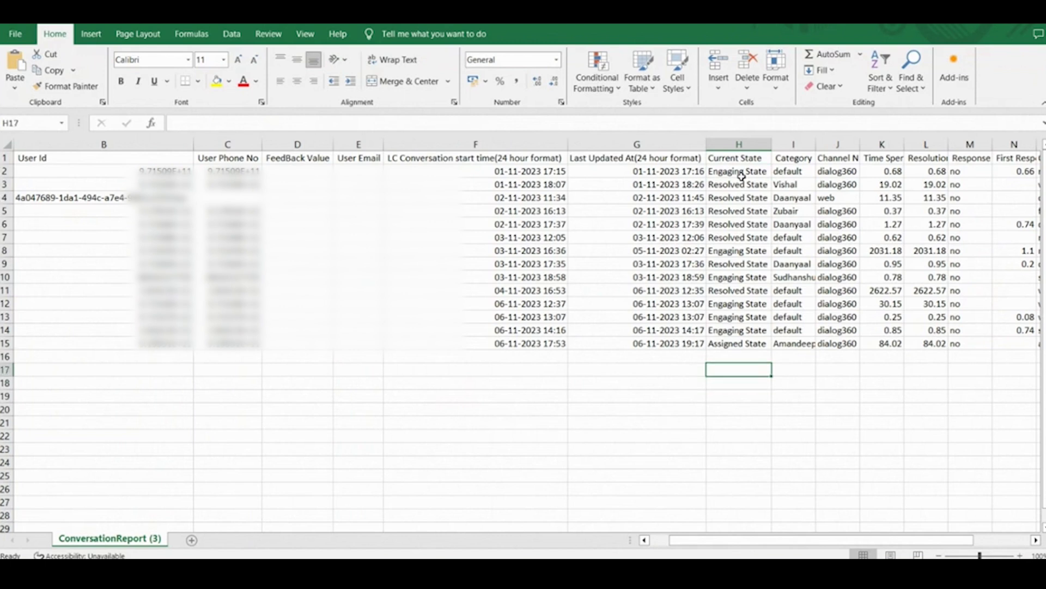
pyautogui.press('Up')
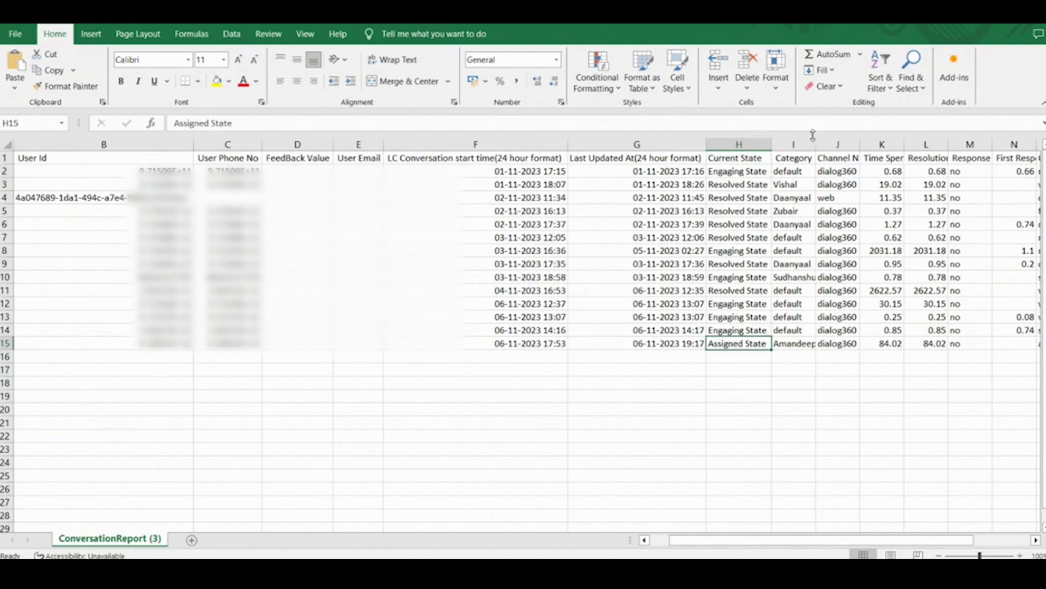
# AutoFit the Category column and step through its entries to row 15.
pyautogui.click(795, 144)
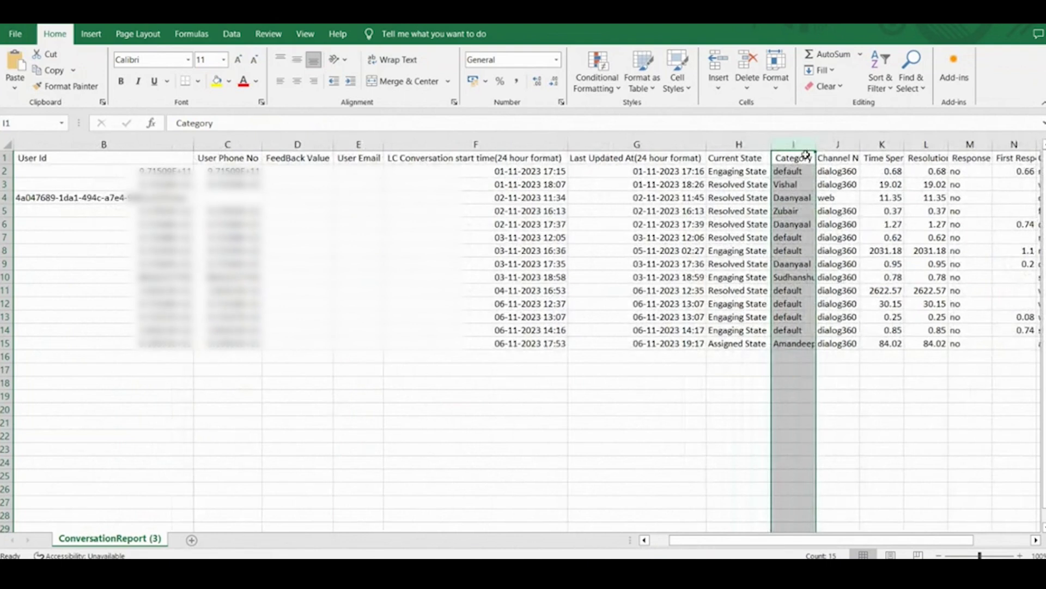
pyautogui.doubleClick(816, 144)
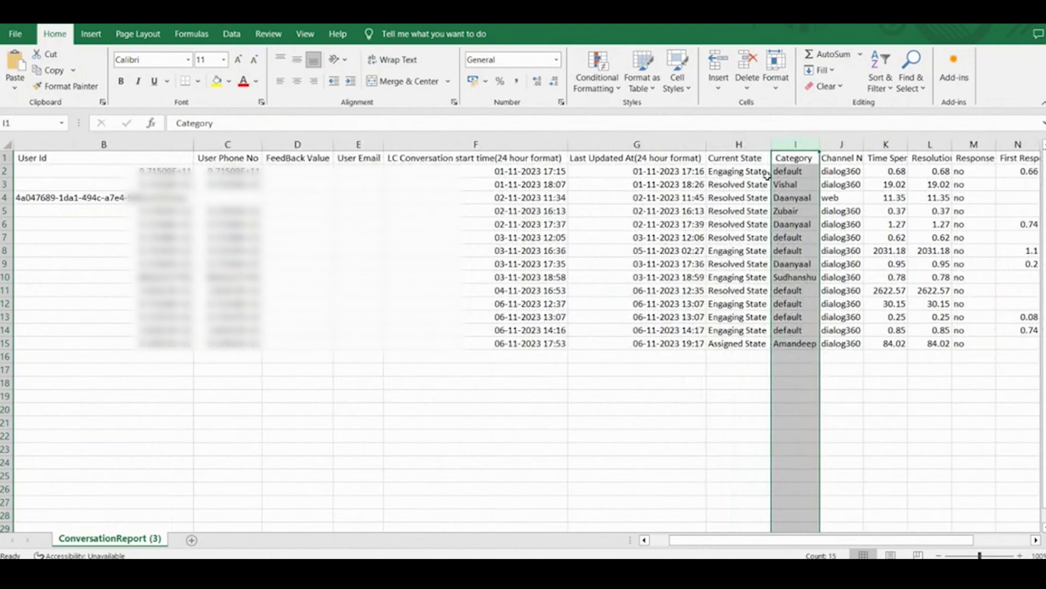
pyautogui.click(799, 175)
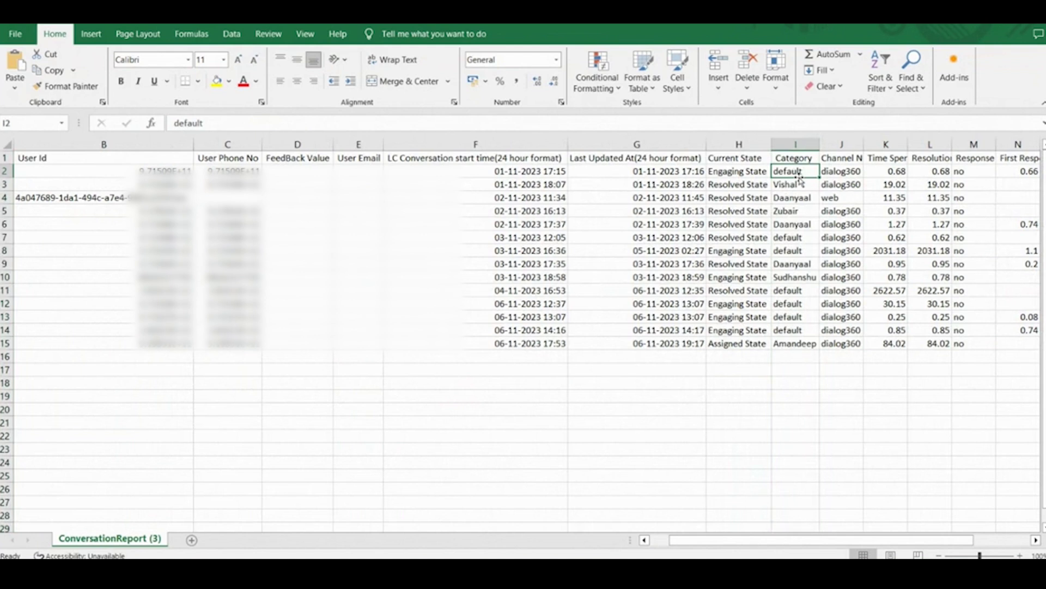
pyautogui.press('Down')
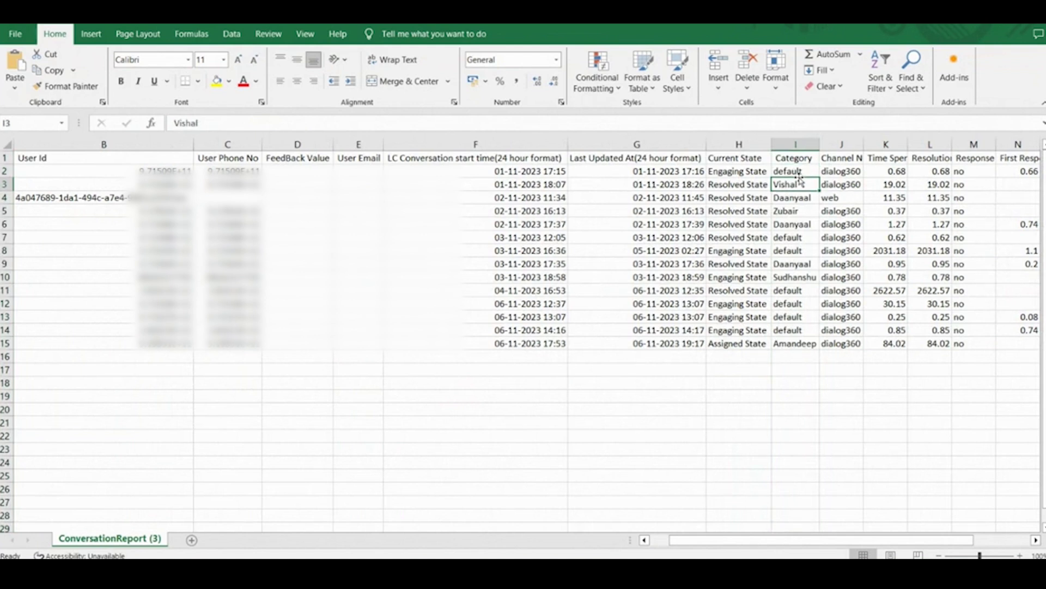
pyautogui.press('Down')
pyautogui.press('Down')
pyautogui.press('Down')
pyautogui.press('Down')
pyautogui.press('Down')
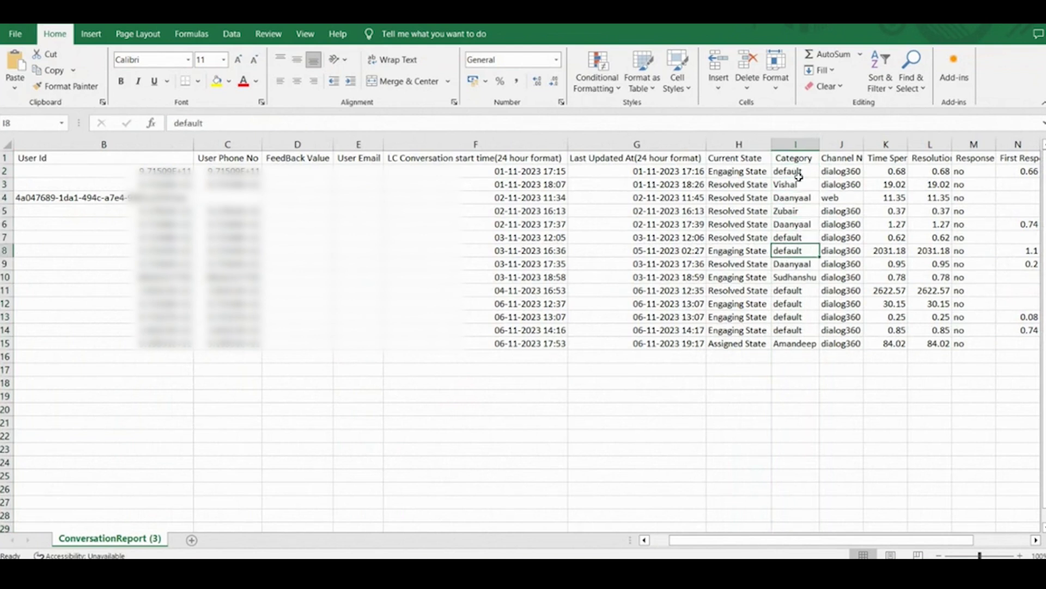
pyautogui.press('Down')
pyautogui.press('Down')
pyautogui.press('Down')
pyautogui.press('Down')
pyautogui.press('Down')
pyautogui.press('Down')
pyautogui.press('Down')
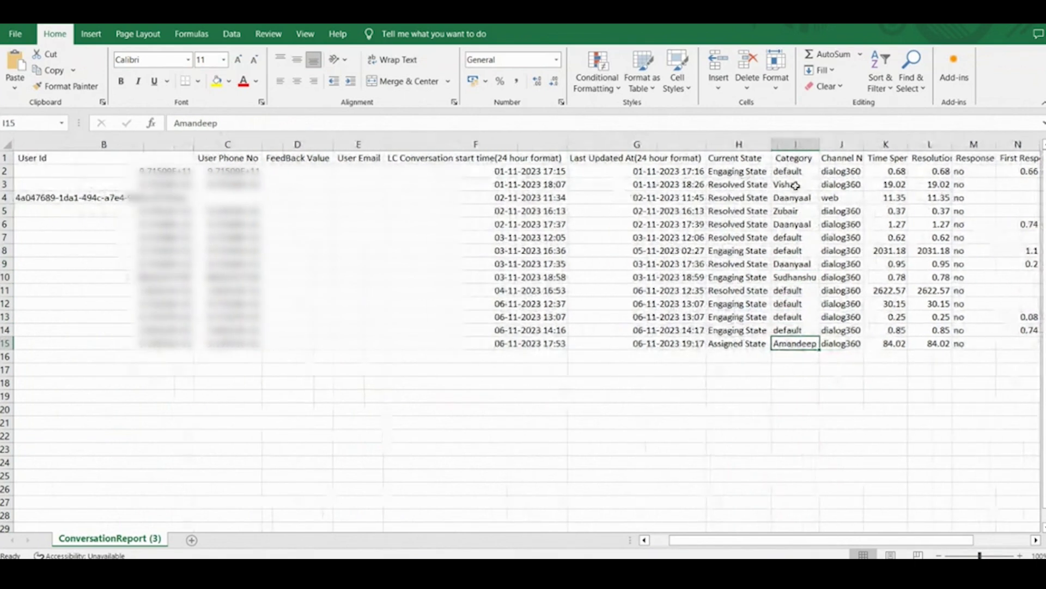
# AutoFit column K and step through its Time Spent values such as 0.68 and 11.35.
pyautogui.doubleClick(908, 144)
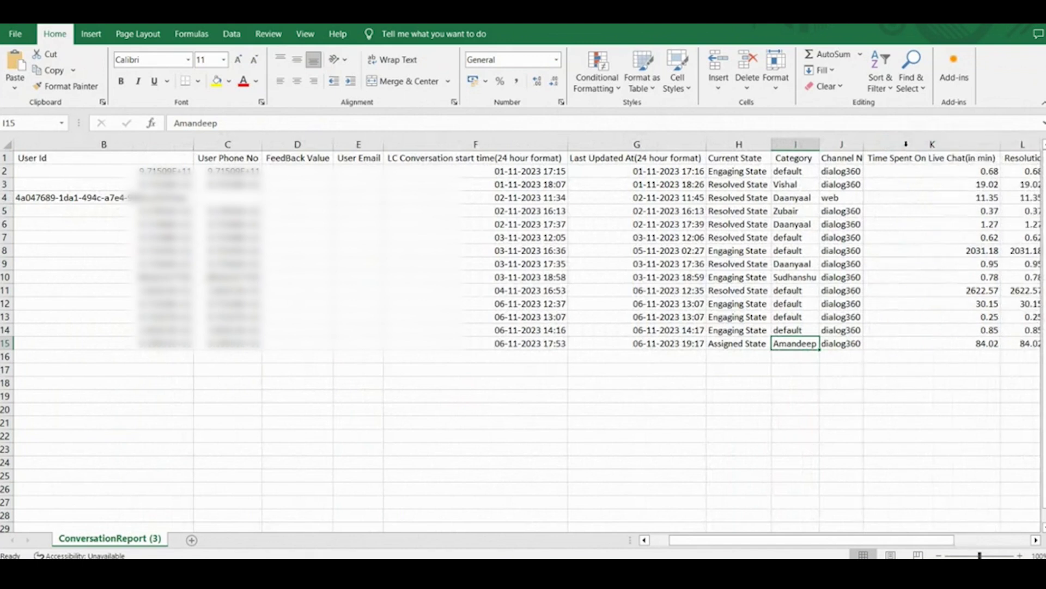
pyautogui.click(932, 144)
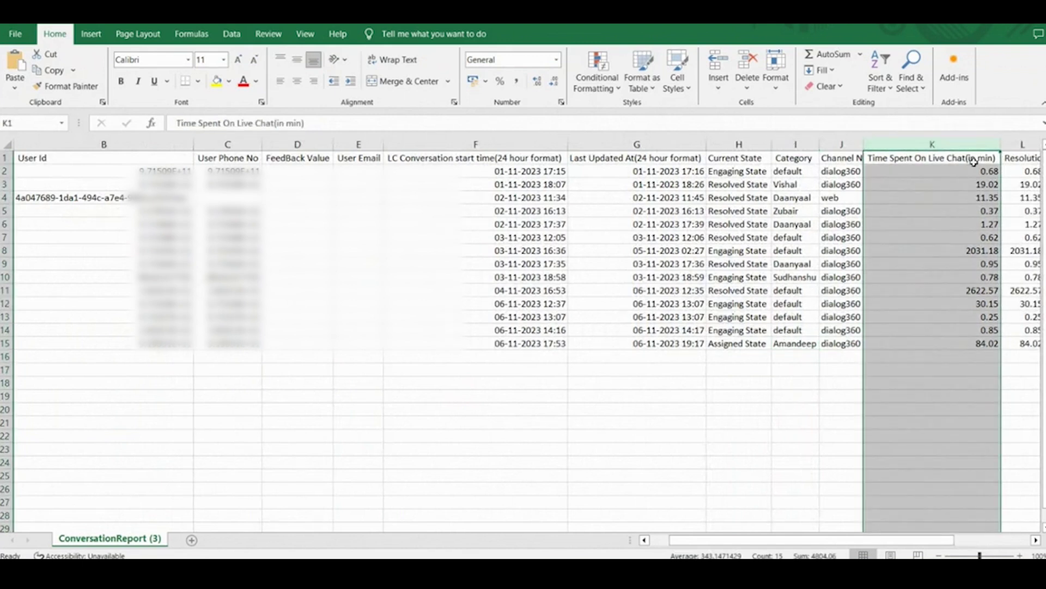
pyautogui.click(982, 159)
pyautogui.click(989, 171)
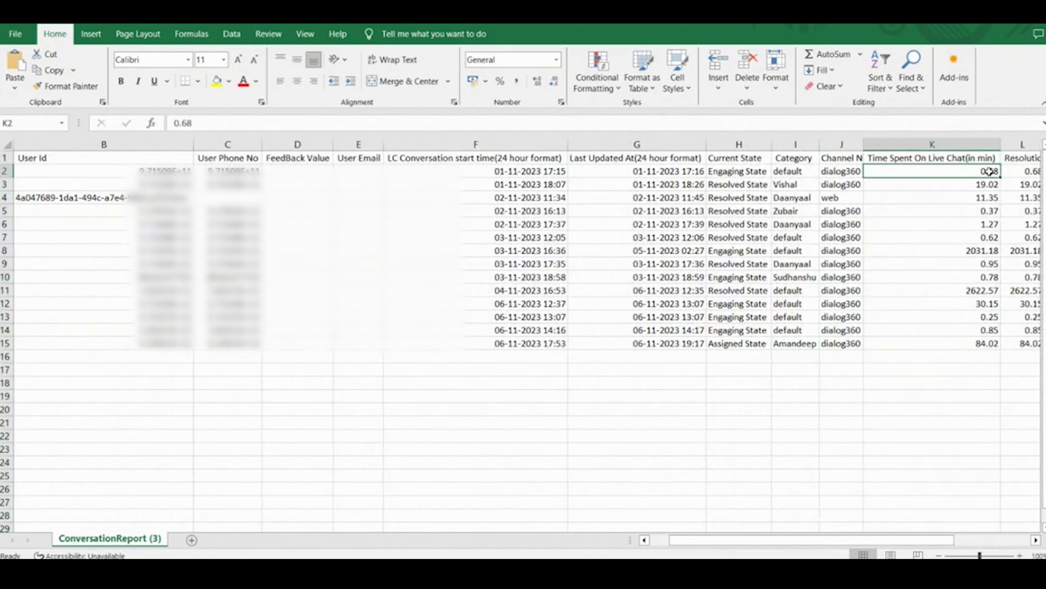
pyautogui.press('Down')
pyautogui.press('Down')
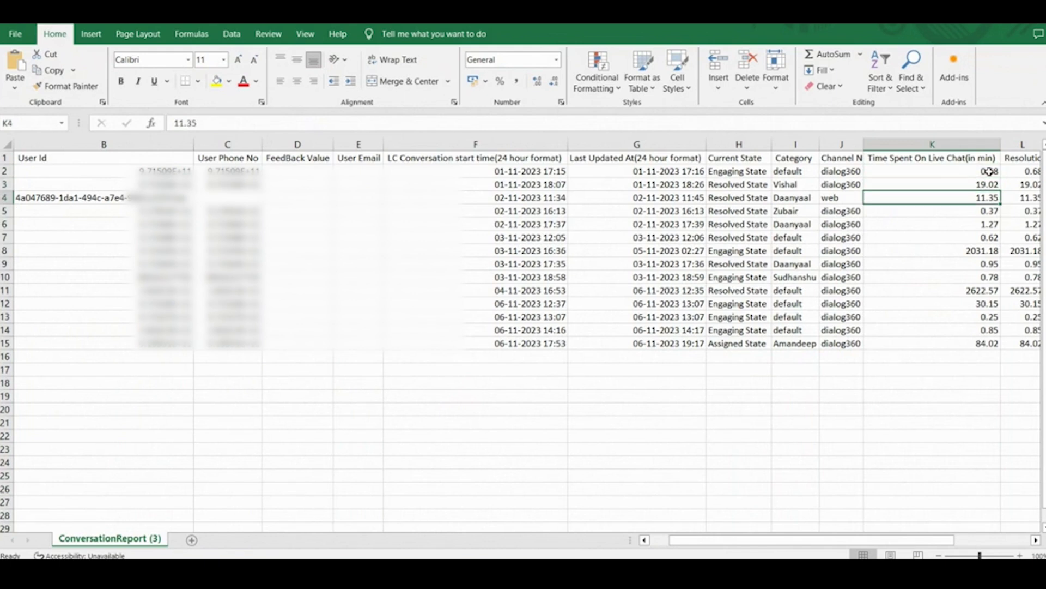
pyautogui.press('Down')
pyautogui.press('Down')
pyautogui.press('Down')
pyautogui.hotkey('ctrl', 'Up')
pyautogui.hscroll(5, 383, 171)
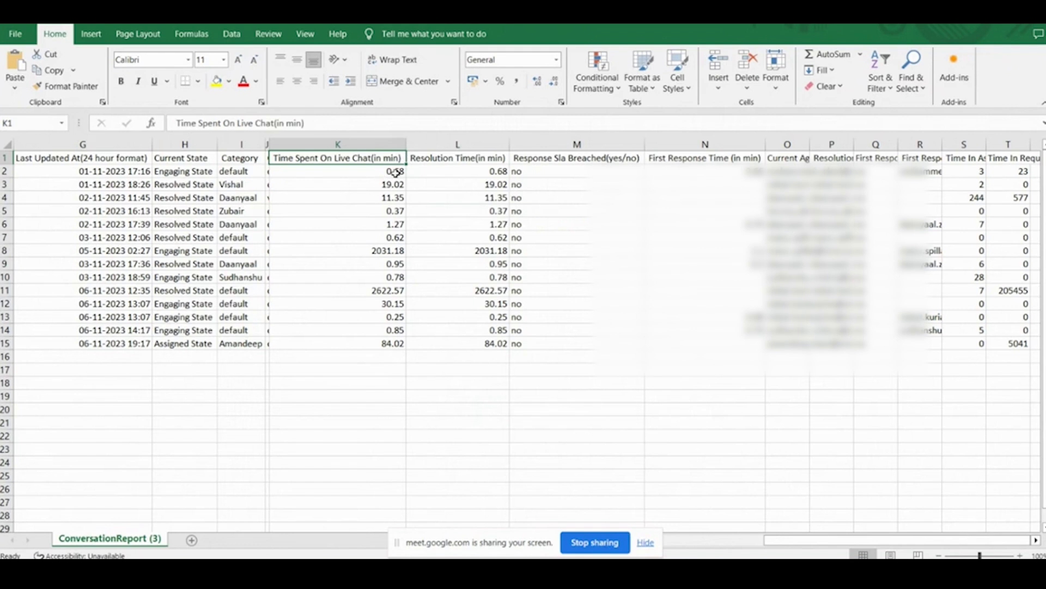
# Review the Time Spent, Resolution Time and Response SLA Breached values, selecting breach cells M2–M15.
pyautogui.click(395, 173)
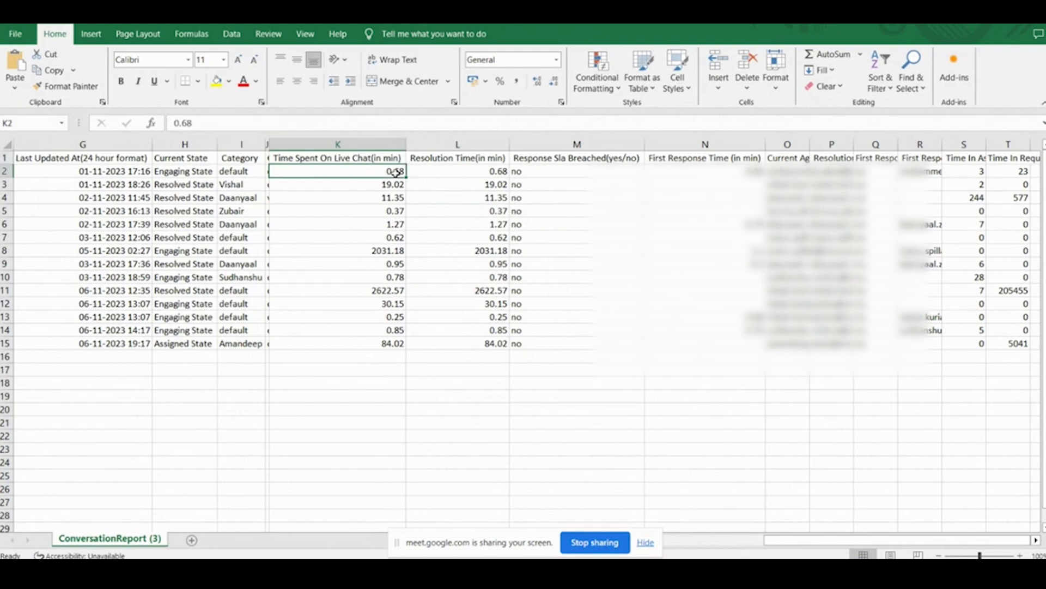
pyautogui.press('Right')
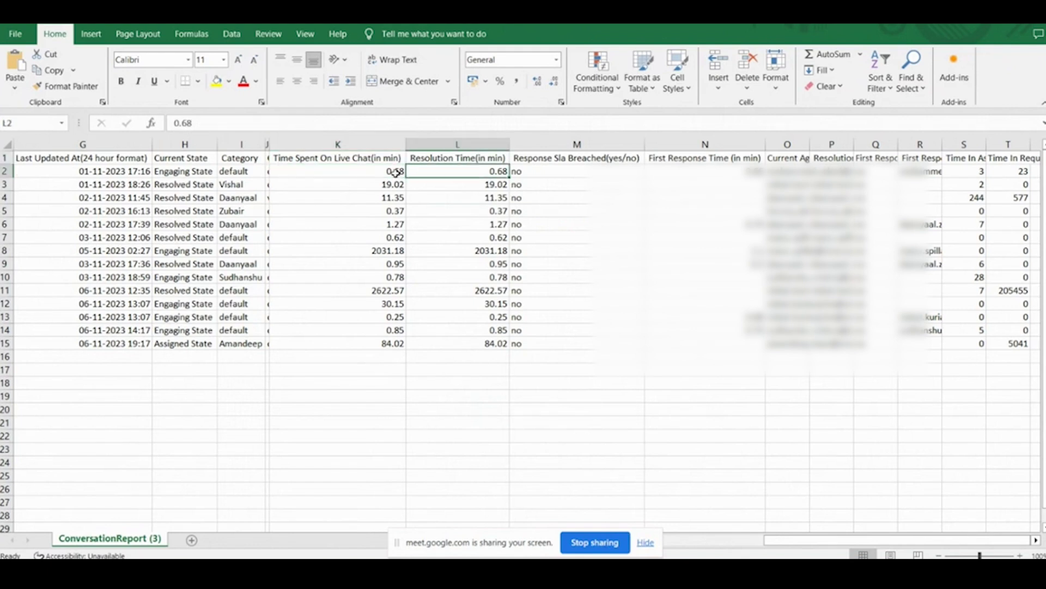
pyautogui.click(472, 160)
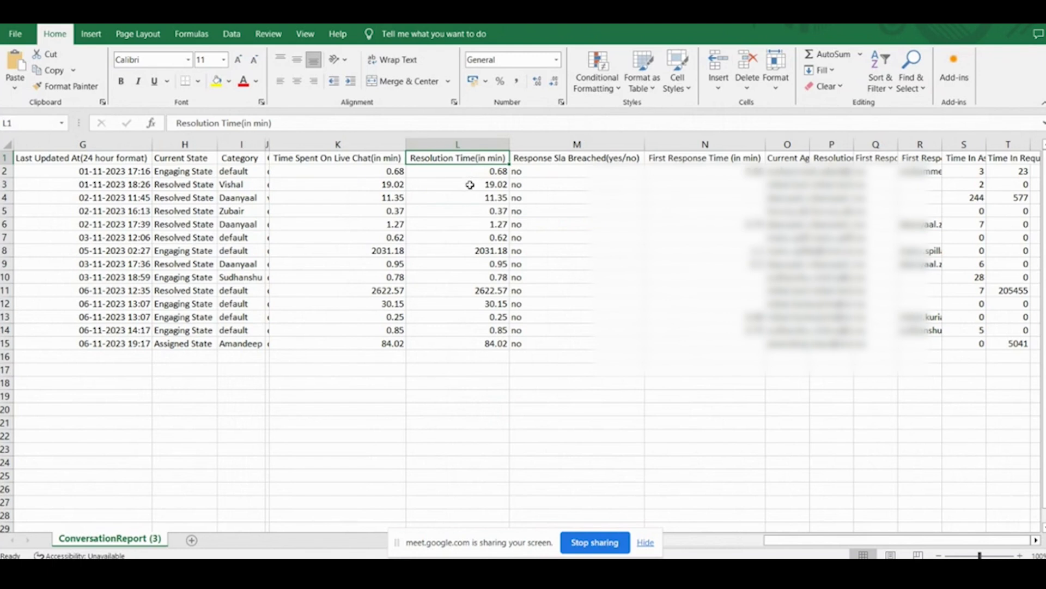
pyautogui.click(469, 184)
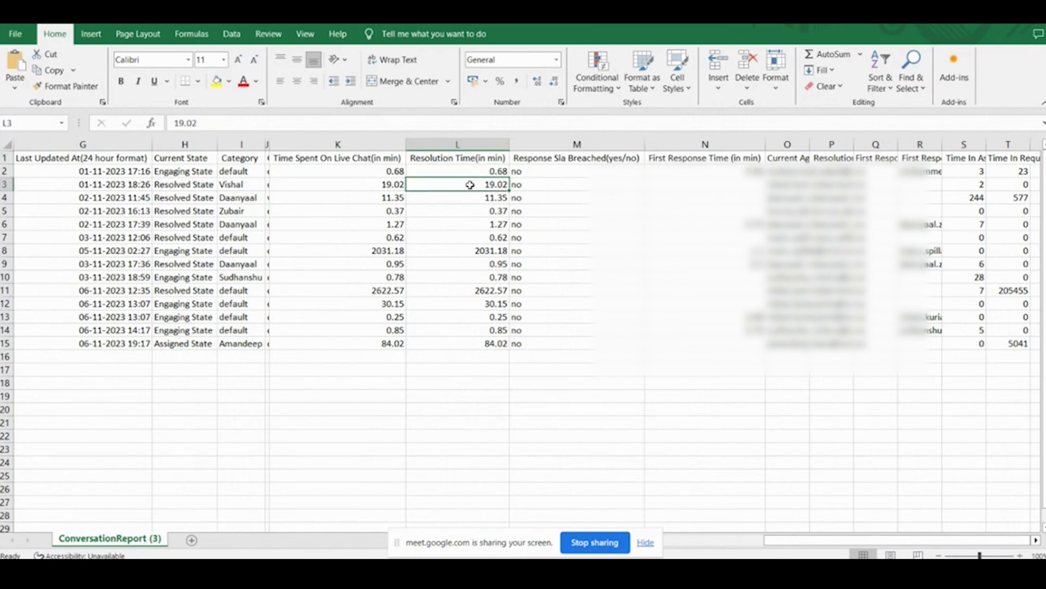
pyautogui.press('Up')
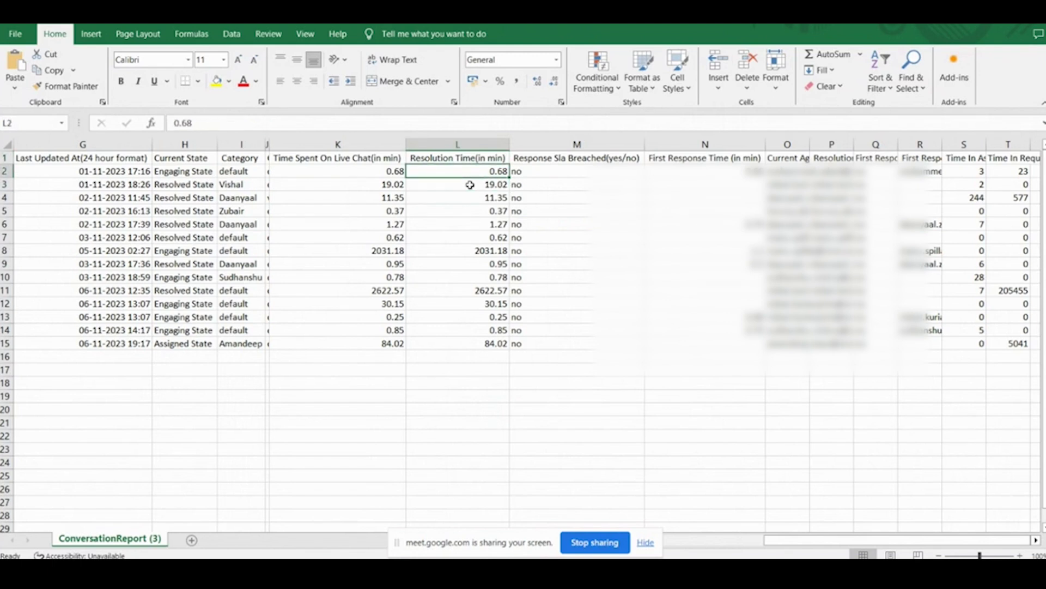
pyautogui.click(567, 185)
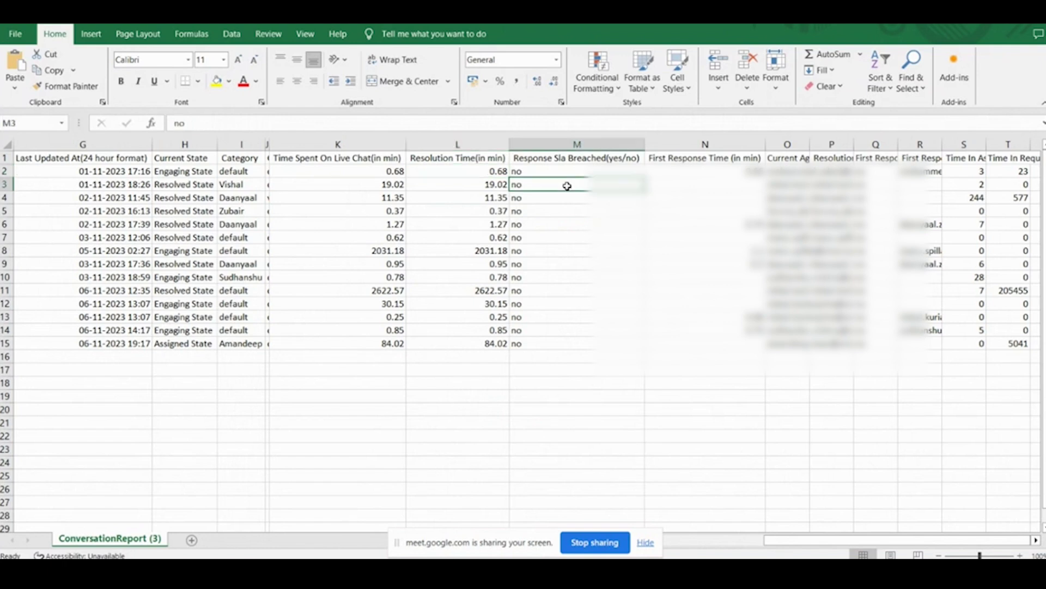
pyautogui.click(621, 159)
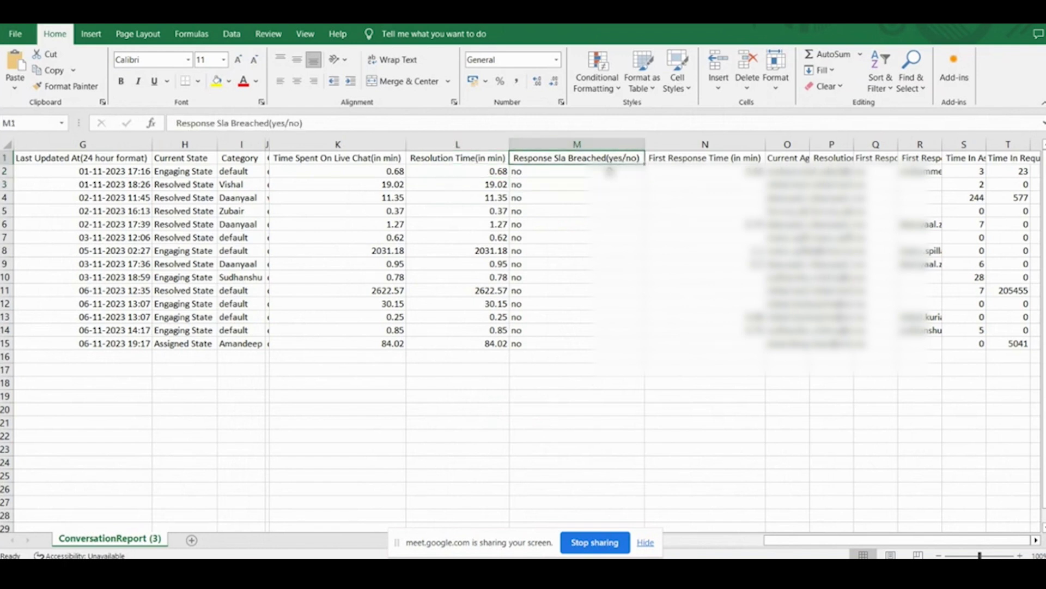
pyautogui.click(604, 175)
pyautogui.moveTo(605, 173); pyautogui.dragTo(594, 343)
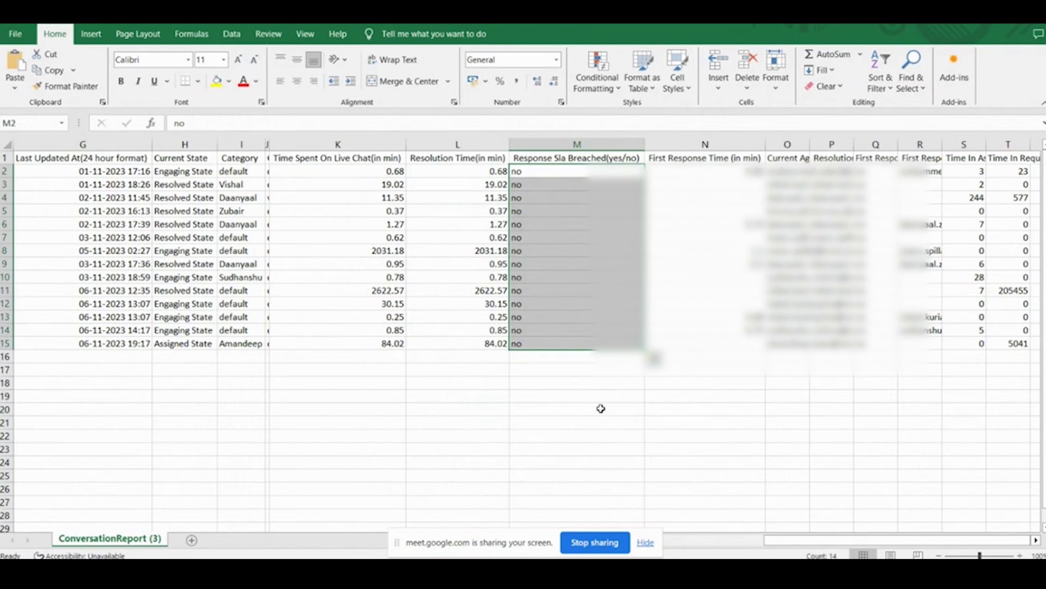
pyautogui.moveTo(600, 408); pyautogui.dragTo(714, 173)
# Check the First Response Time (in min) values down the column to row 14.
pyautogui.click(740, 159)
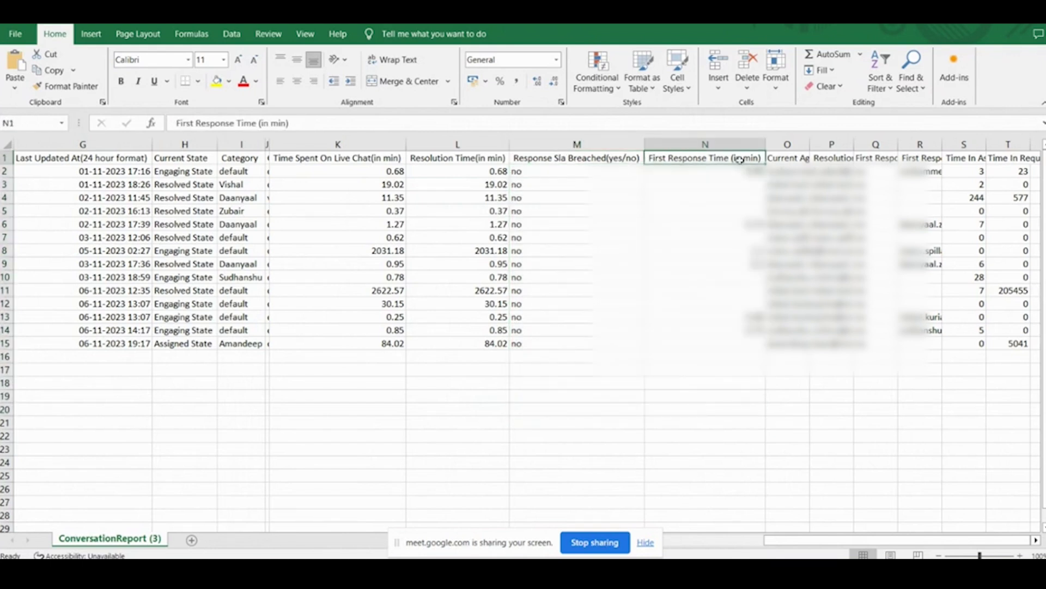
pyautogui.click(753, 174)
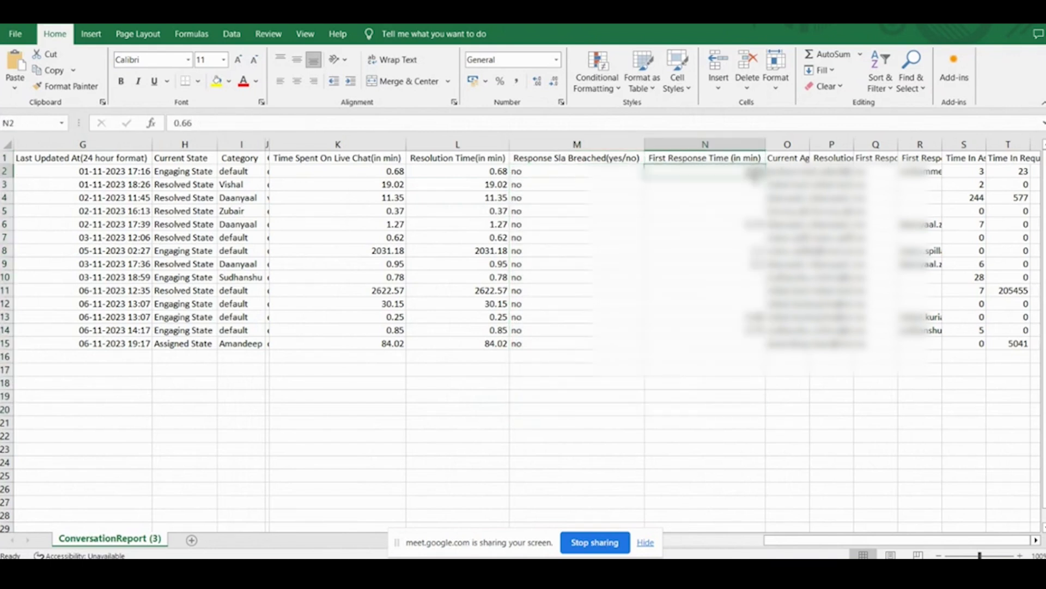
pyautogui.click(743, 224)
pyautogui.click(744, 250)
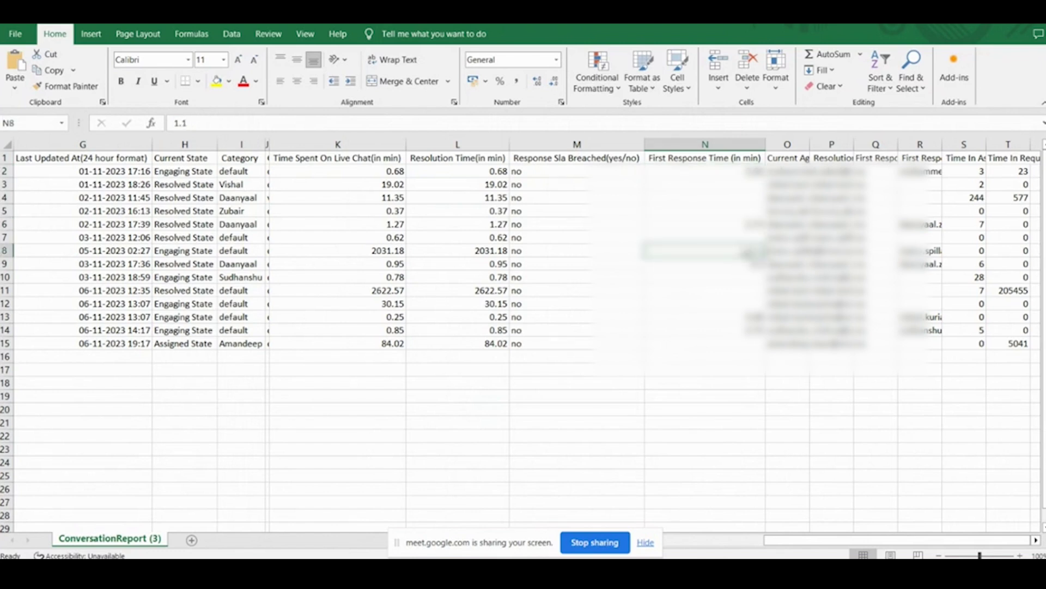
pyautogui.click(748, 265)
pyautogui.click(754, 317)
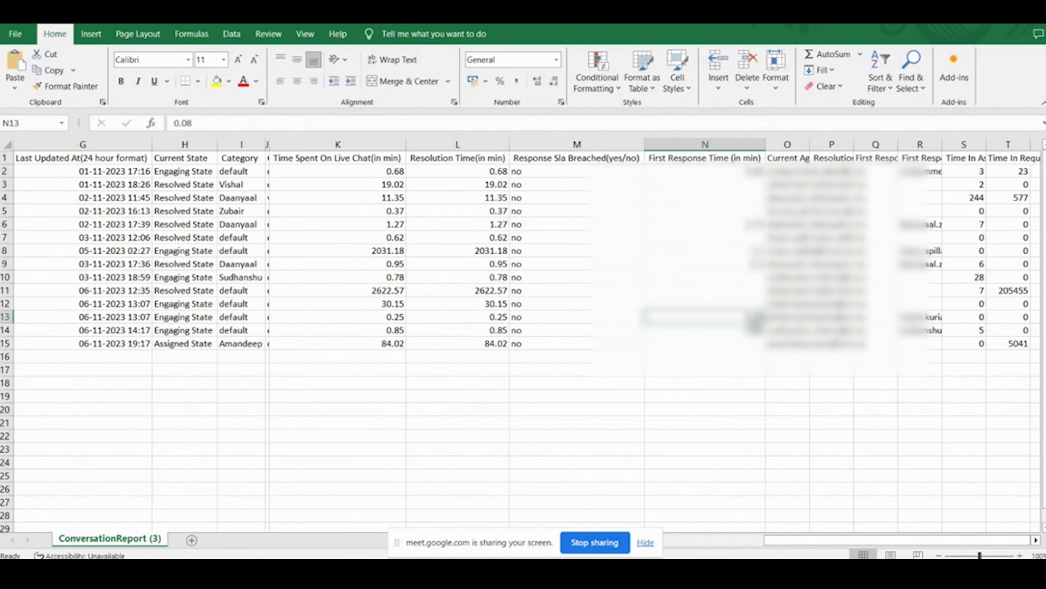
pyautogui.click(756, 330)
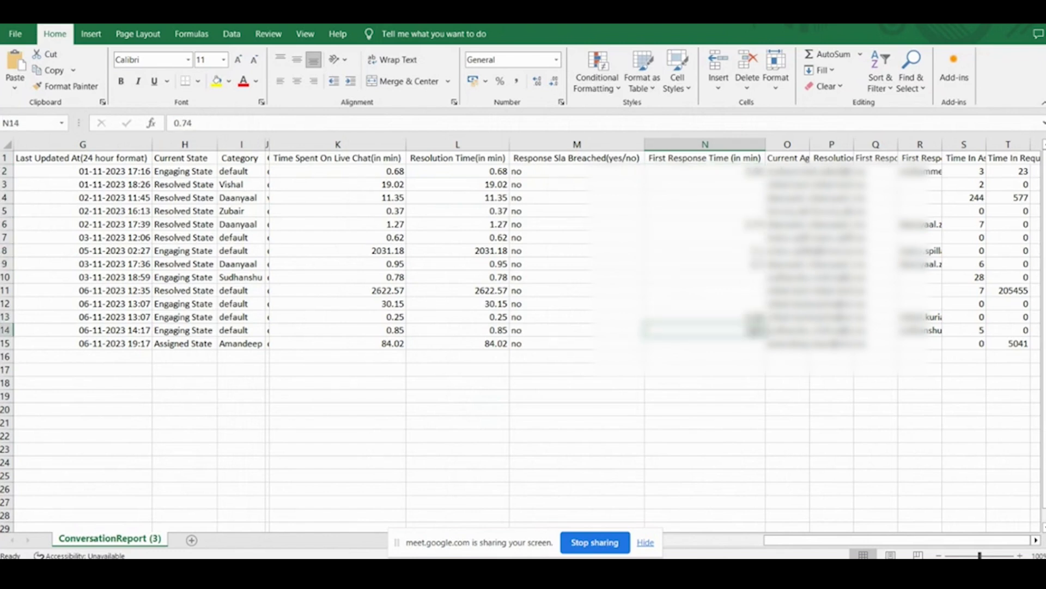
# Auto-fit column O to its Current Agent Email header and check e-mails down to row 15.
pyautogui.doubleClick(811, 143)
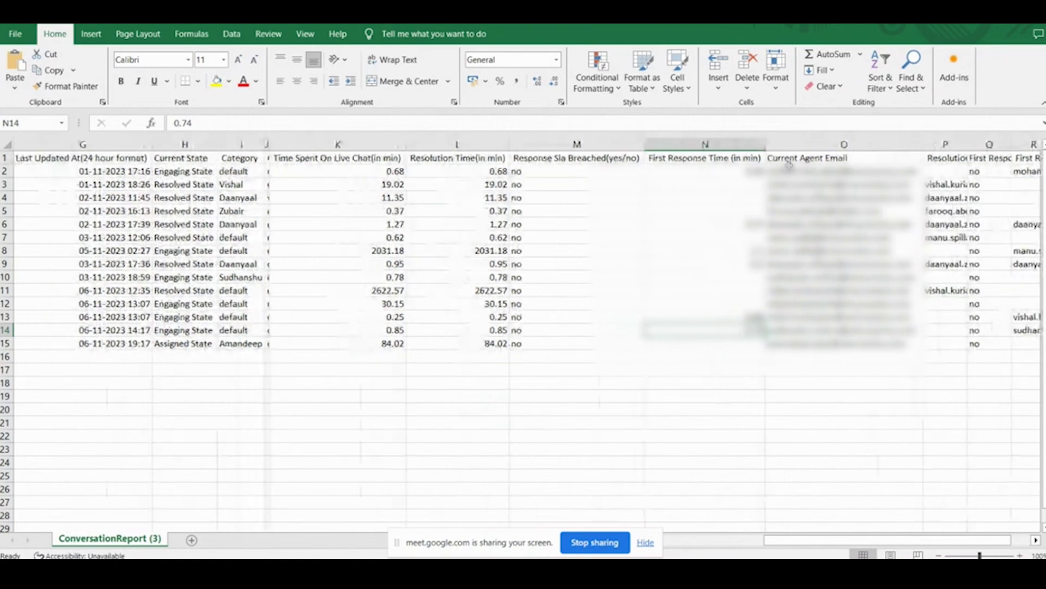
pyautogui.click(794, 169)
pyautogui.click(823, 157)
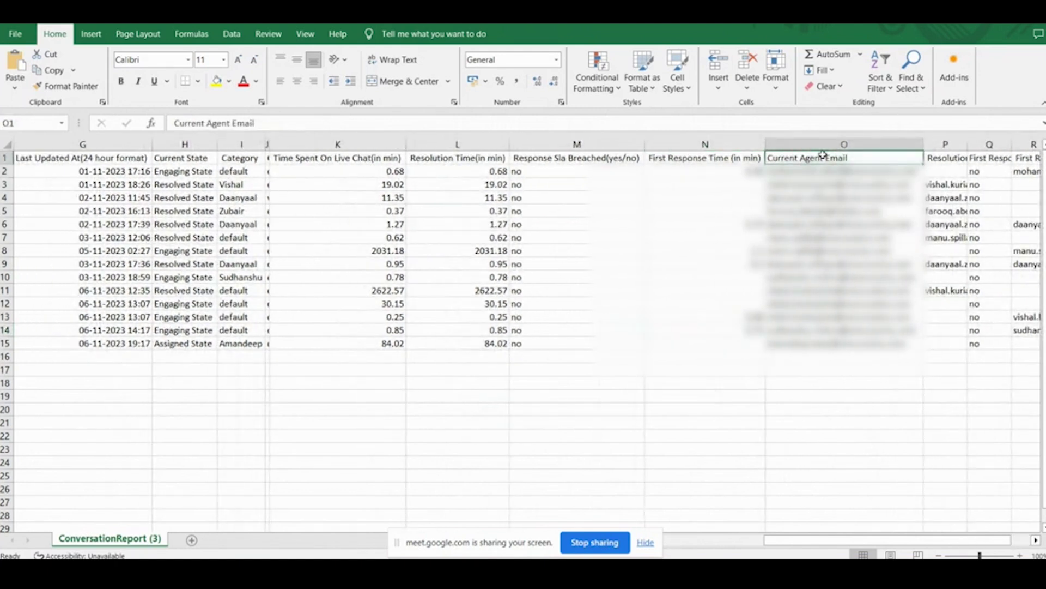
pyautogui.press('Down')
pyautogui.press('Down')
pyautogui.press('Down')
pyautogui.press('Down')
pyautogui.press('Down')
pyautogui.press('Down')
pyautogui.press('Down')
pyautogui.press('Down')
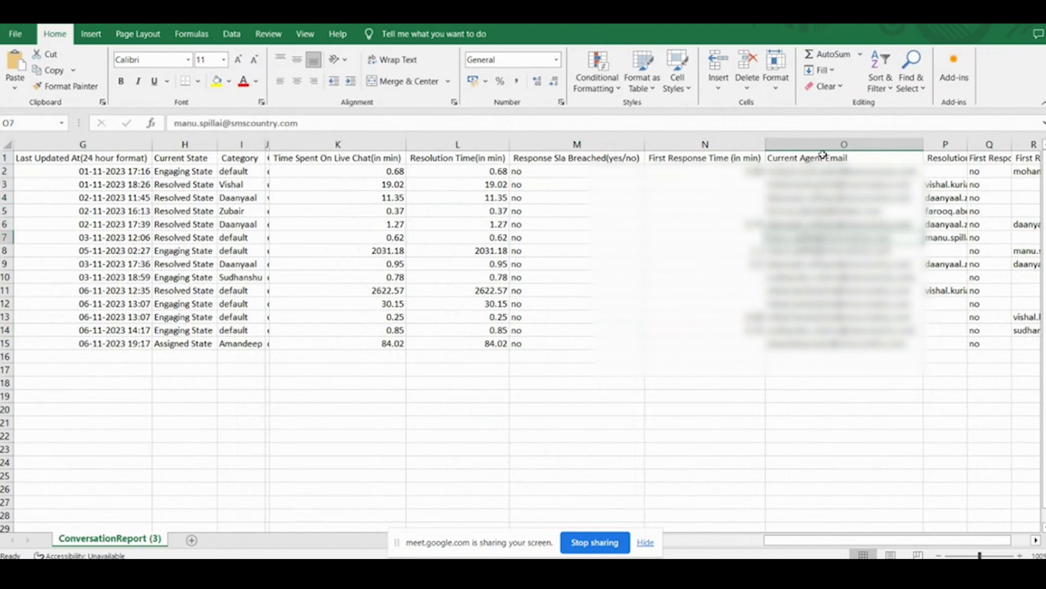
pyautogui.press('Down')
pyautogui.press('Down')
pyautogui.press('Down')
pyautogui.press('Down')
pyautogui.press('Down')
pyautogui.press('Down')
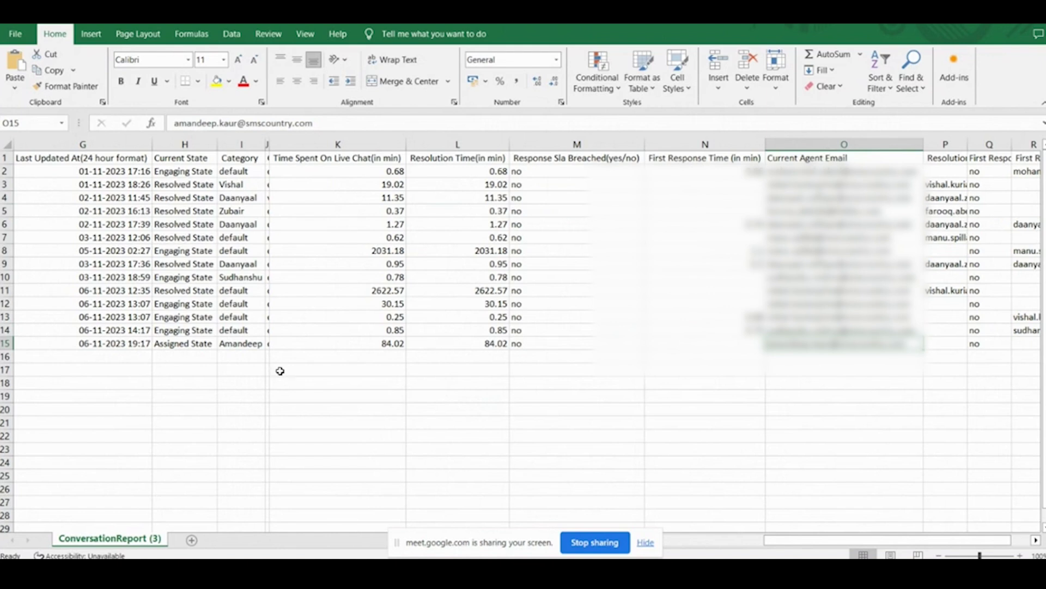
pyautogui.click(237, 344)
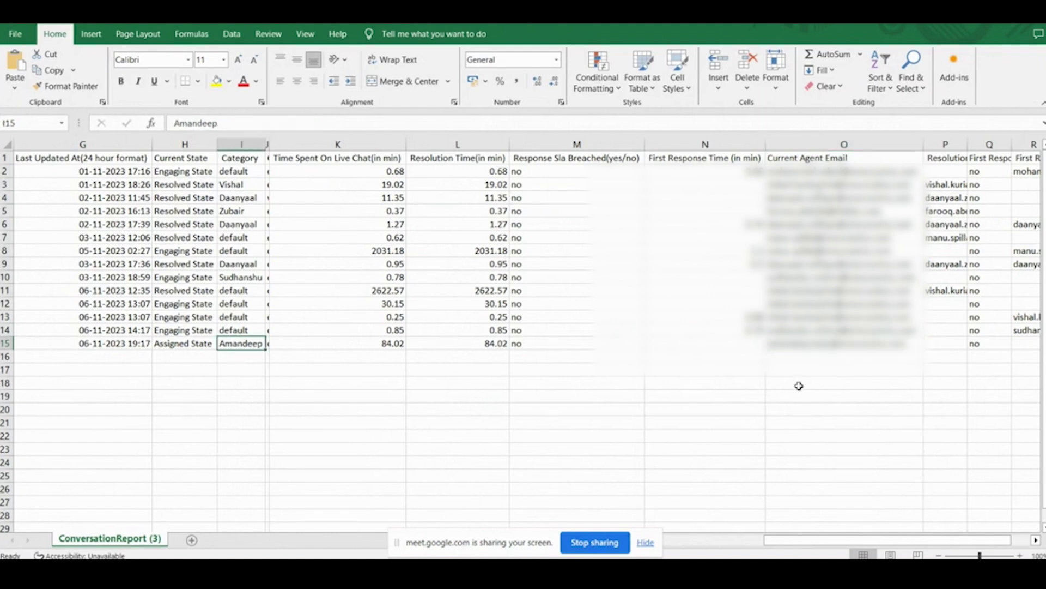
pyautogui.click(833, 345)
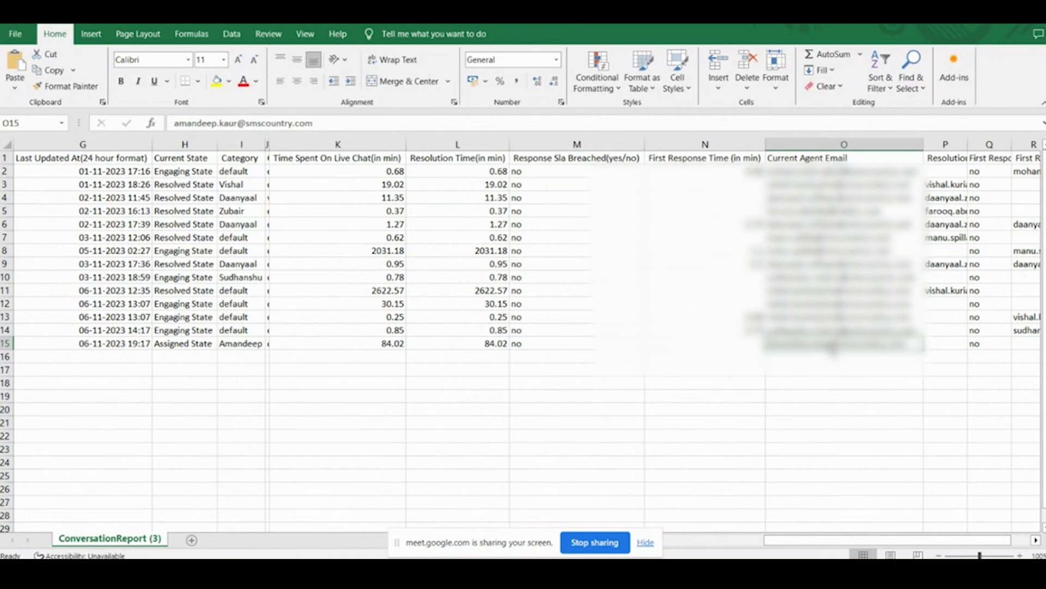
pyautogui.press('Right')
pyautogui.press('Right')
pyautogui.press('Right')
pyautogui.press('Right')
pyautogui.press('Right')
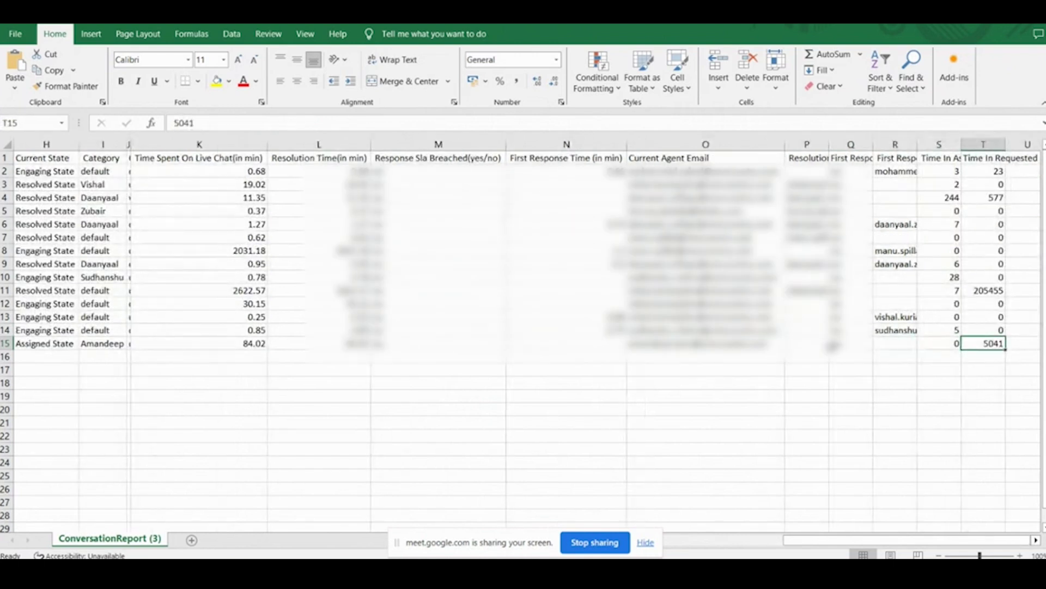
pyautogui.press('Right')
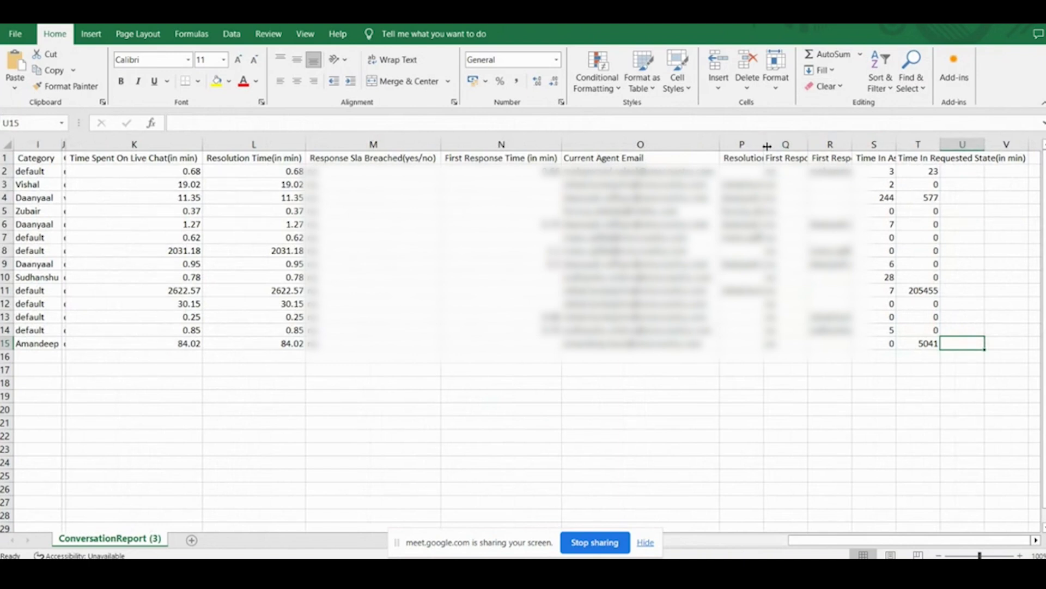
# Auto-fit column P to its Resolution Agent Email header and check its entries down to row 11.
pyautogui.doubleClick(763, 144)
pyautogui.click(818, 157)
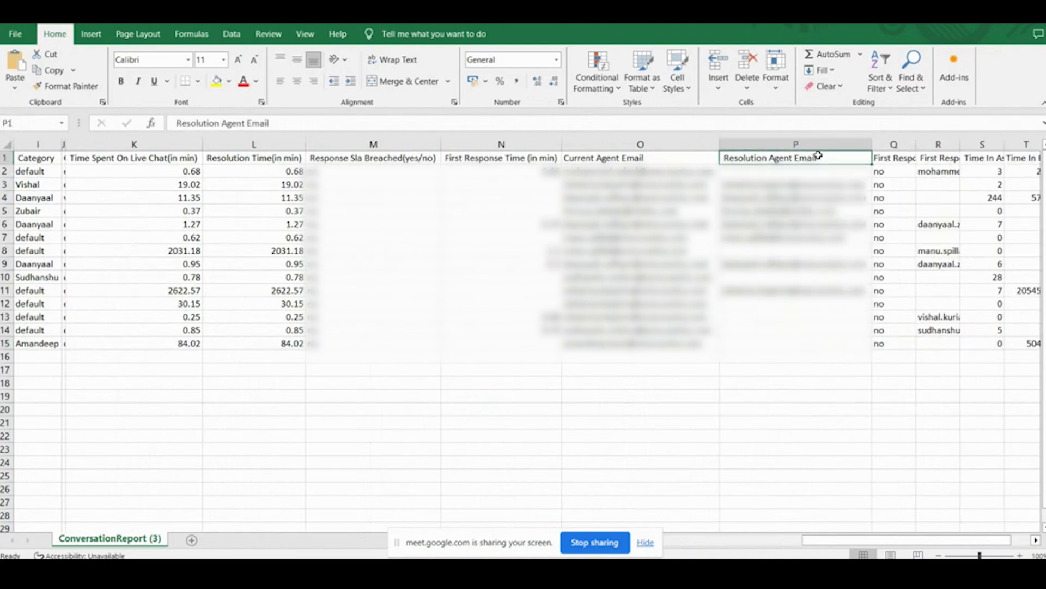
pyautogui.press('Down')
pyautogui.press('Down')
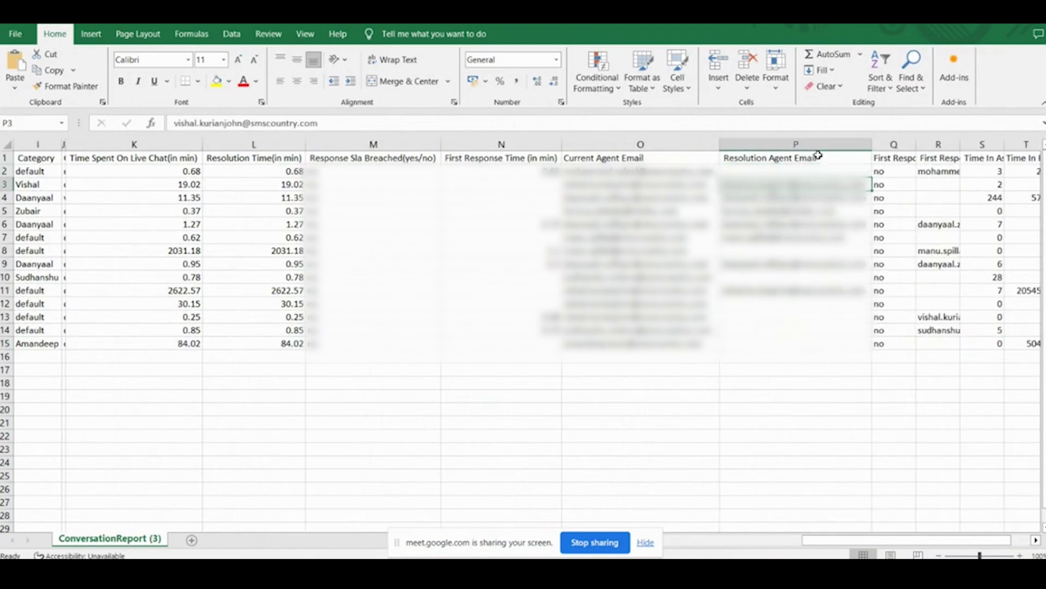
pyautogui.press('Down')
pyautogui.press('Down')
pyautogui.press('Down')
pyautogui.press('Down')
pyautogui.press('Down')
pyautogui.press('Down')
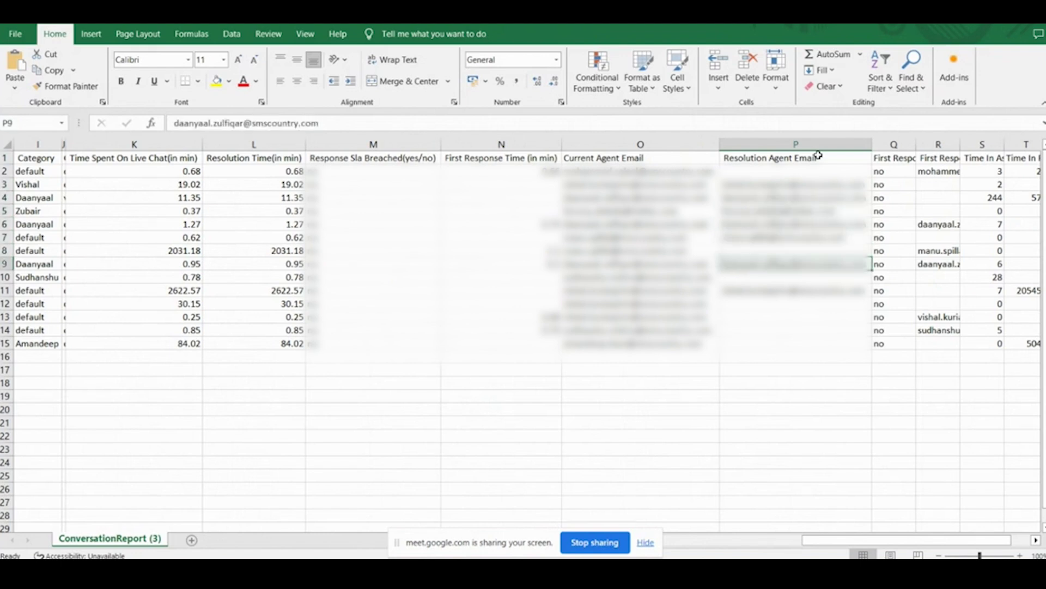
pyautogui.press('Down')
pyautogui.press('Down')
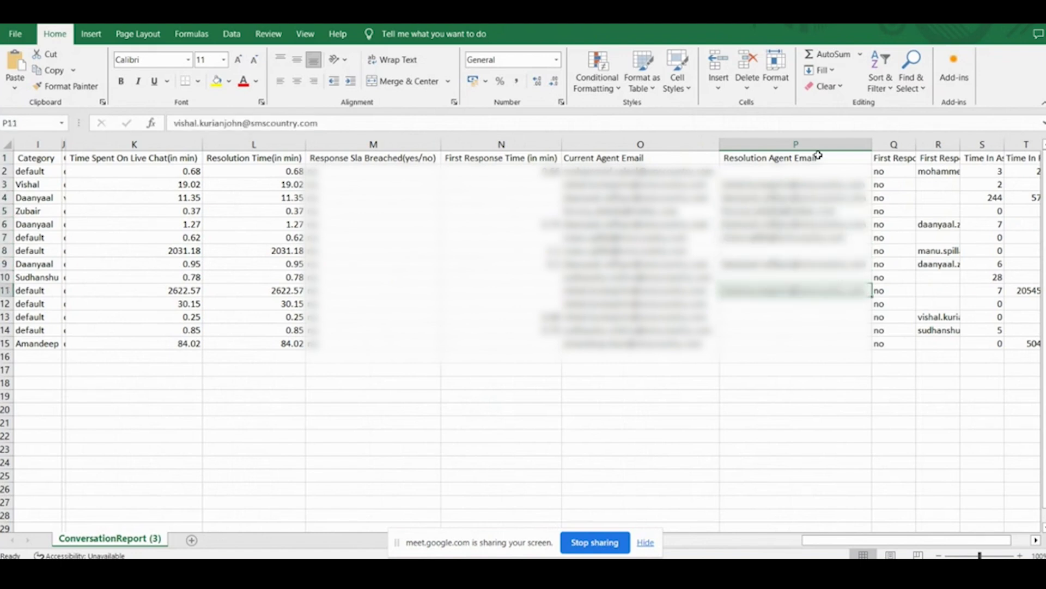
# Auto-fit columns Q and R so their full headers show.
pyautogui.hscroll(2, 814, 157)
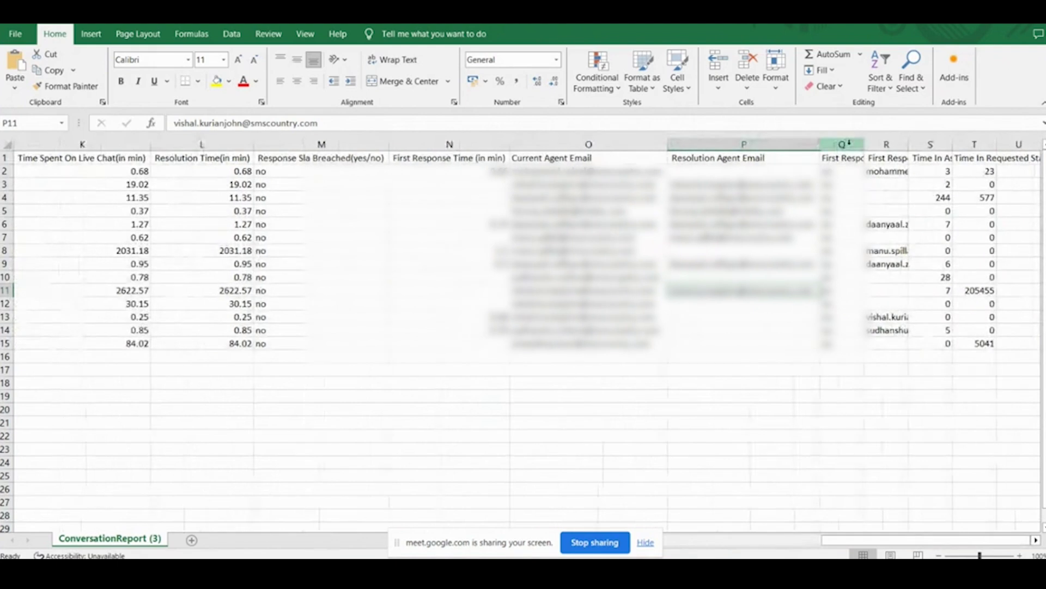
pyautogui.moveTo(864, 143); pyautogui.dragTo(864, 144)
pyautogui.doubleClick(865, 144)
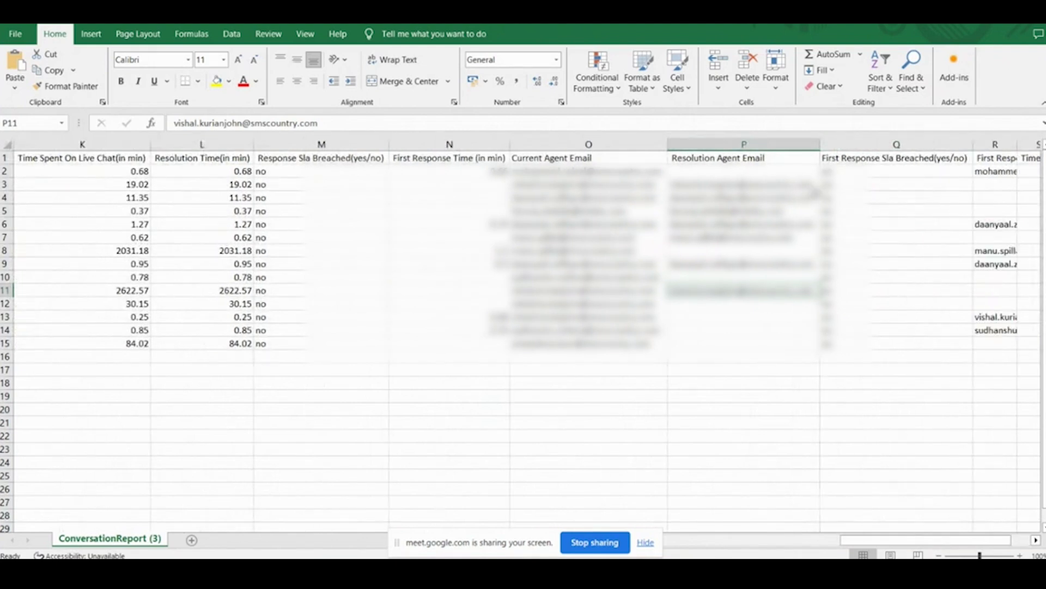
pyautogui.hscroll(1, 816, 192)
pyautogui.moveTo(882, 145); pyautogui.dragTo(881, 145)
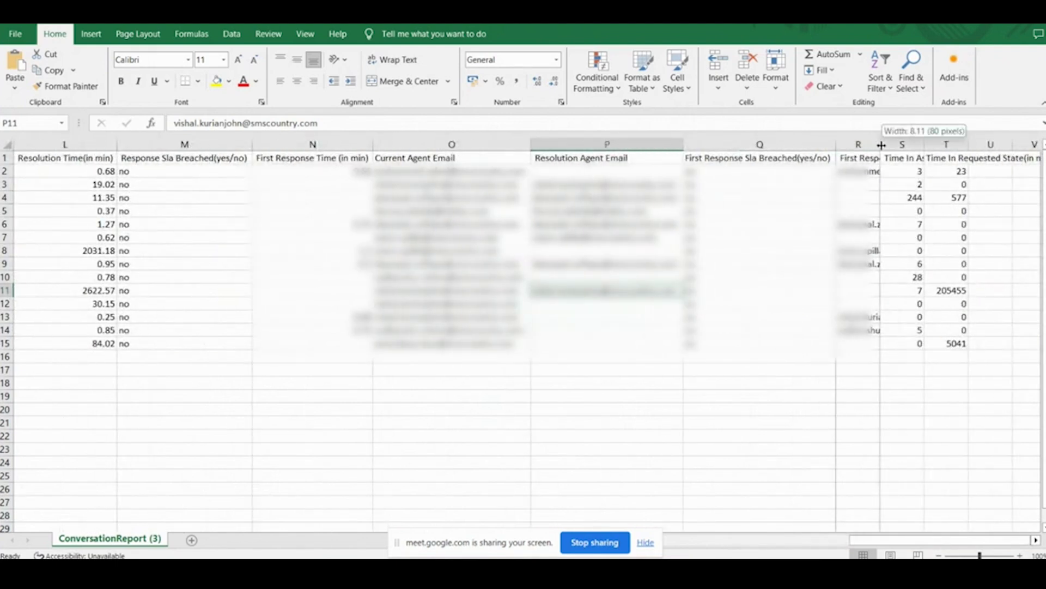
pyautogui.doubleClick(881, 145)
# Check First Response Agent Email in R2, auto-fit columns S and T, then scroll back left.
pyautogui.hscroll(1, 817, 159)
pyautogui.click(828, 146)
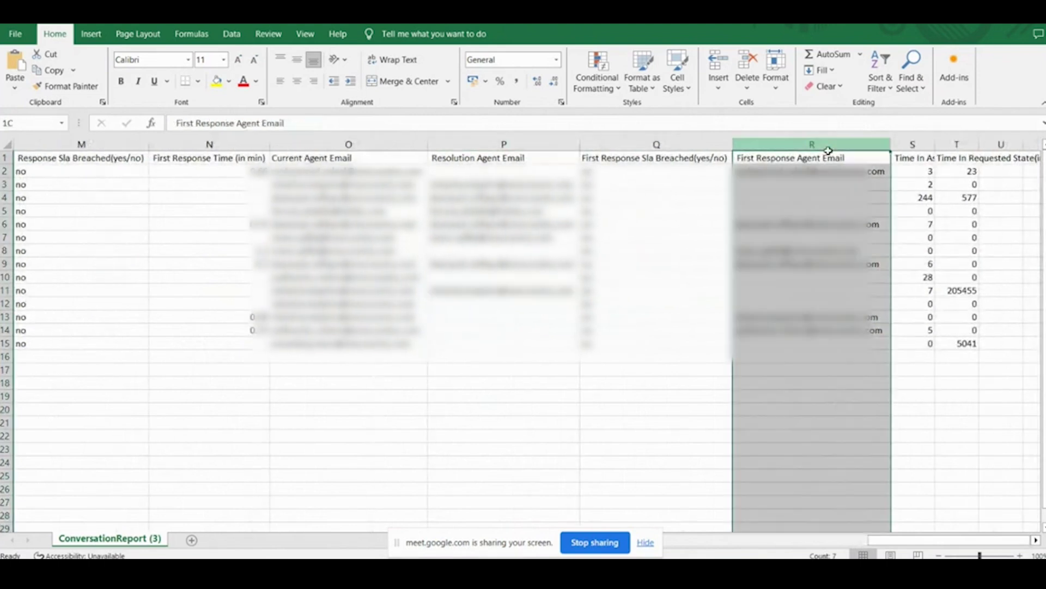
pyautogui.click(829, 159)
pyautogui.click(837, 176)
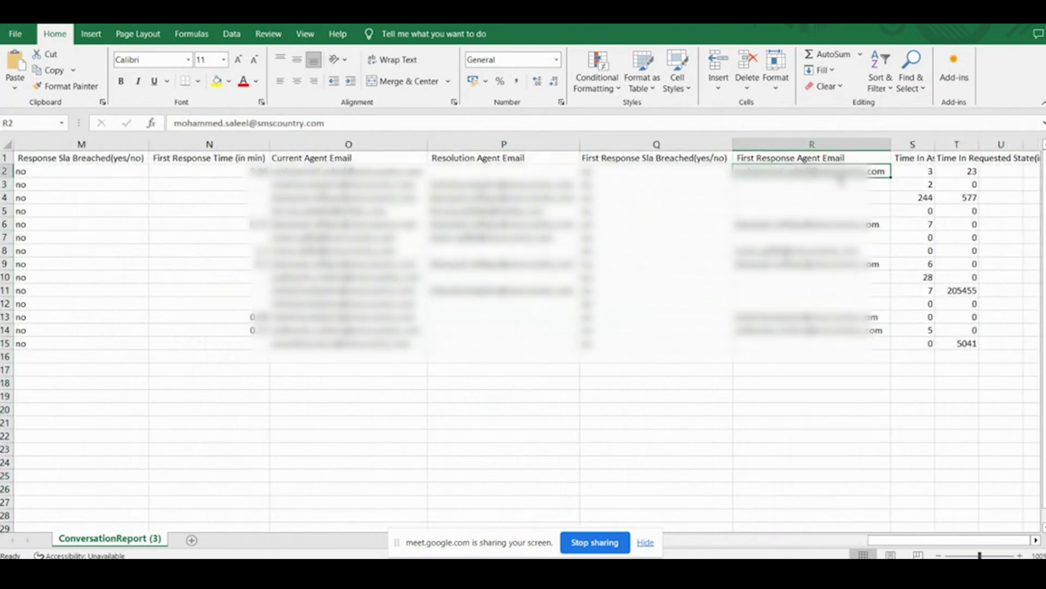
pyautogui.doubleClick(936, 143)
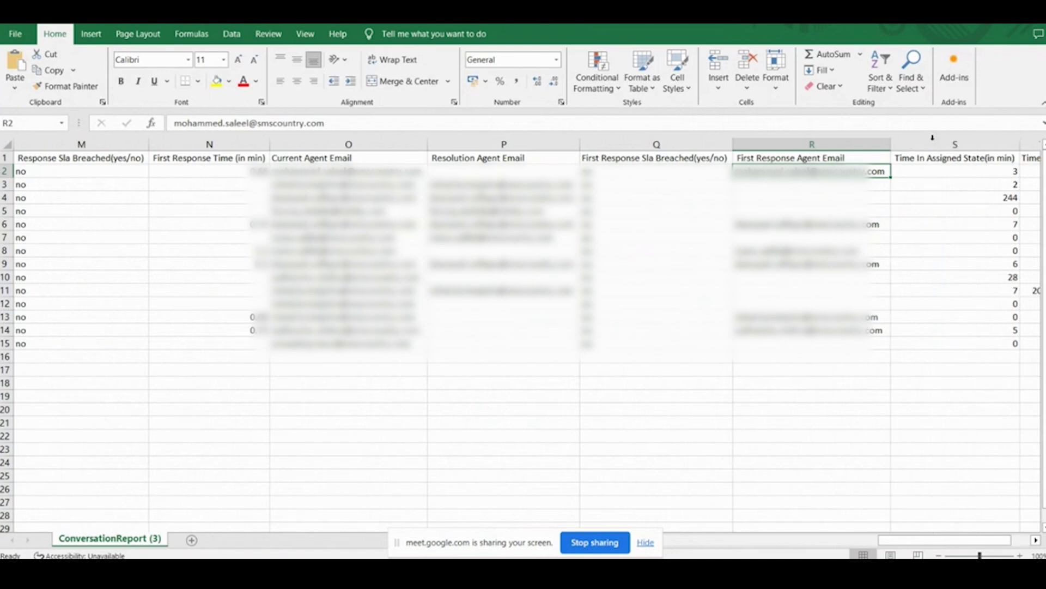
pyautogui.hscroll(2, 940, 191)
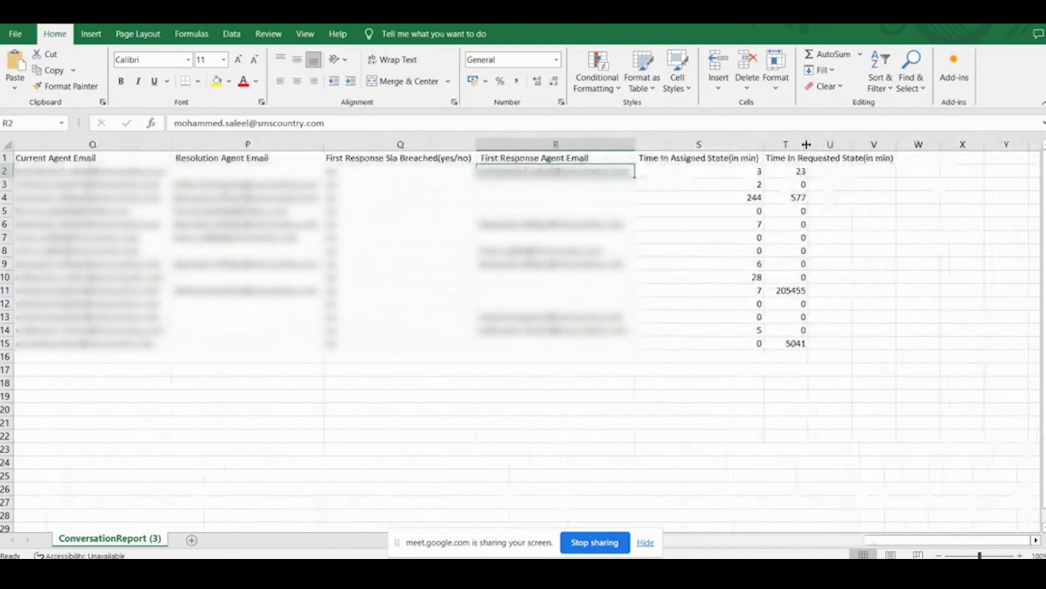
pyautogui.moveTo(806, 145); pyautogui.dragTo(806, 144)
pyautogui.doubleClick(806, 145)
pyautogui.hscroll(-10, 761, 278)
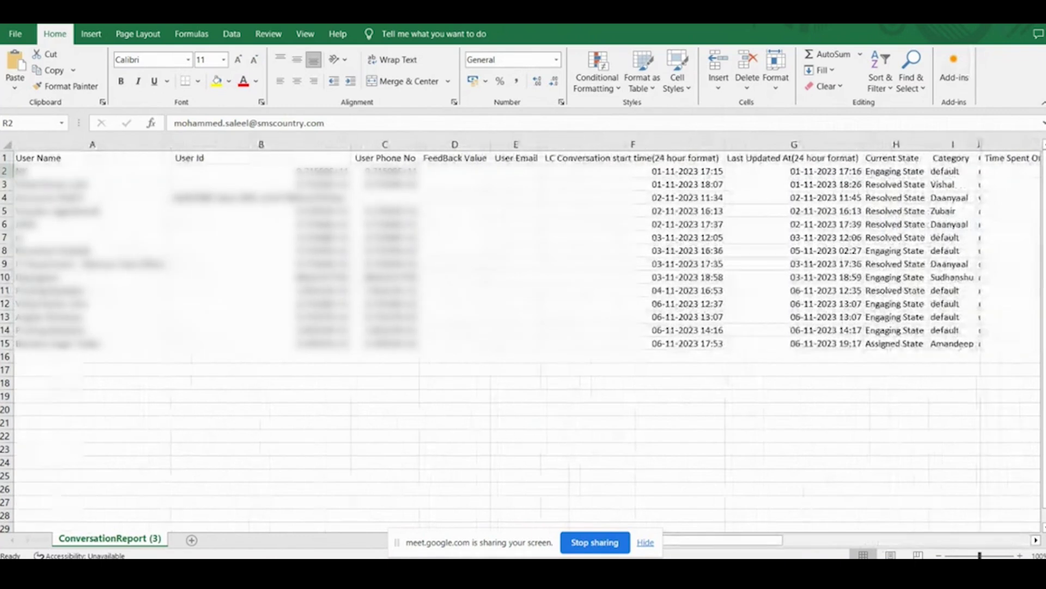
# Return to the browser and open the Live Chat Summary report under Analytics.
pyautogui.hotkey('alt', 'Tab')
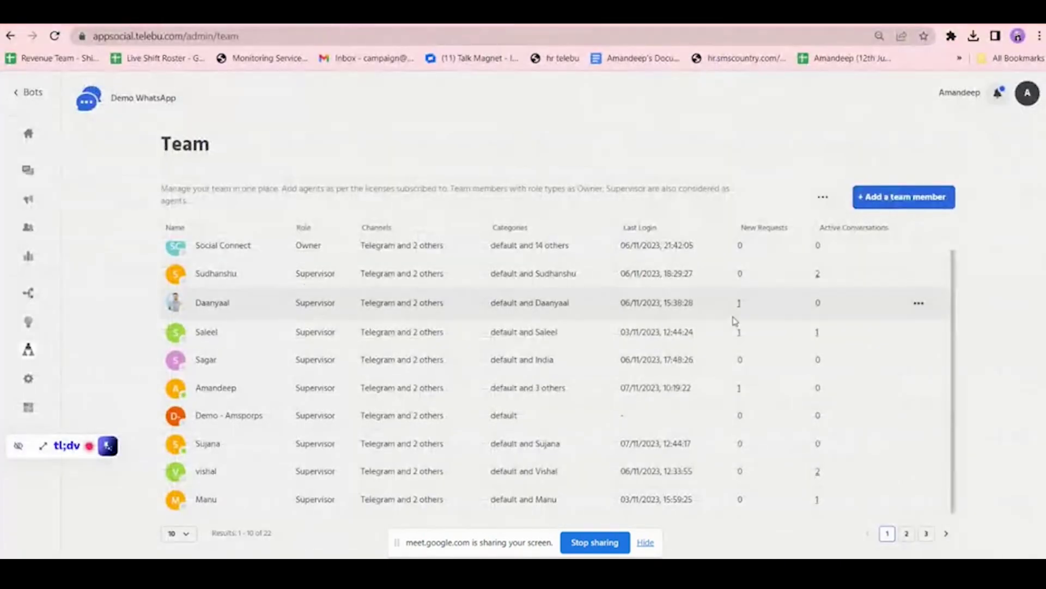
pyautogui.click(28, 227)
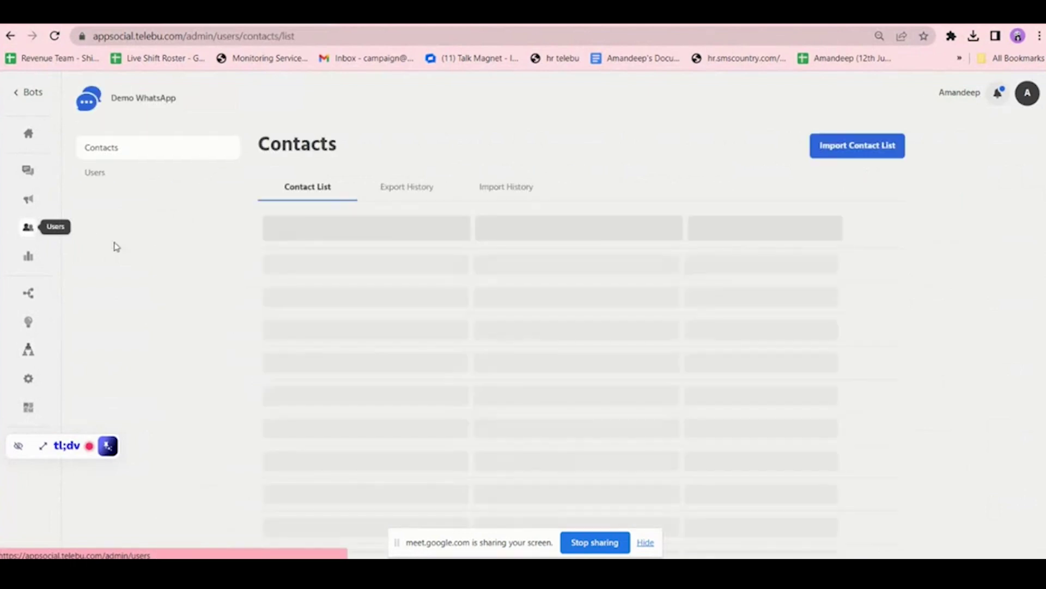
pyautogui.click(29, 256)
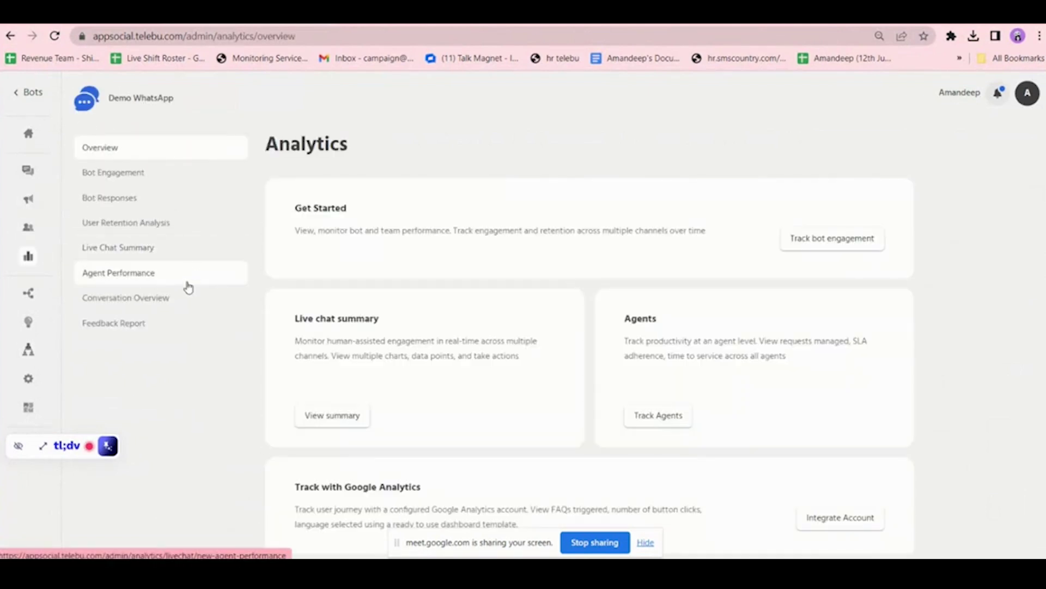
pyautogui.click(187, 281)
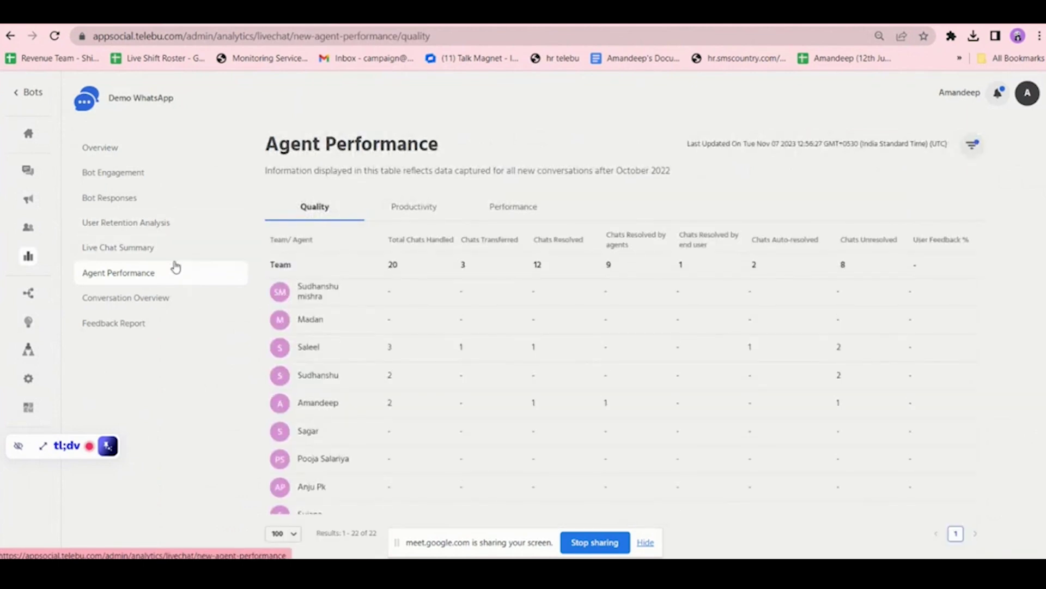
pyautogui.click(184, 254)
# Inspect the Customer Care chart and inbound request pie charts by channel, status and wait time.
pyautogui.scroll(-5, 546, 326)
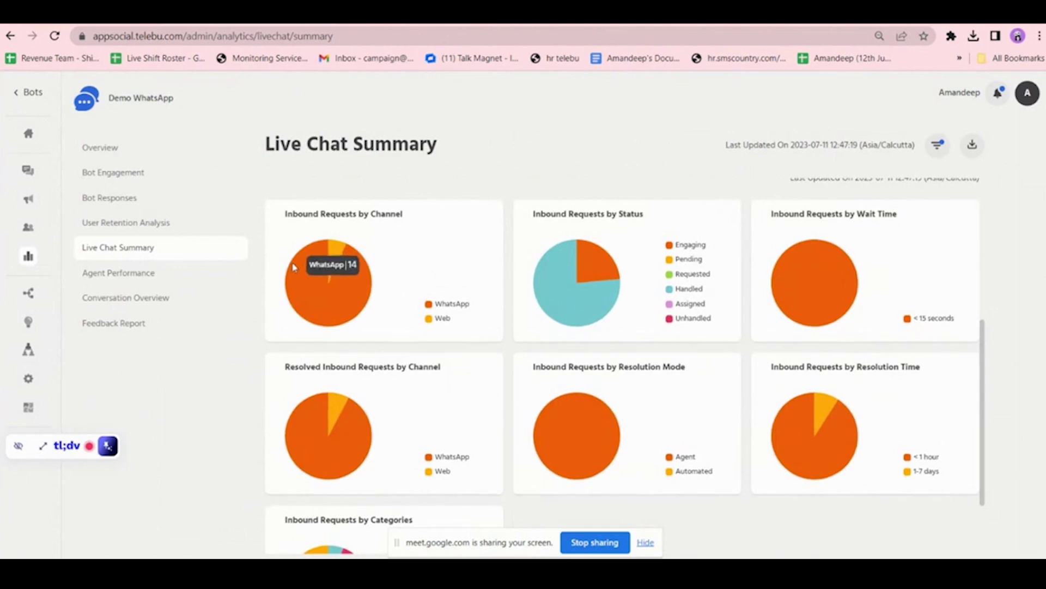
pyautogui.moveTo(333, 251)
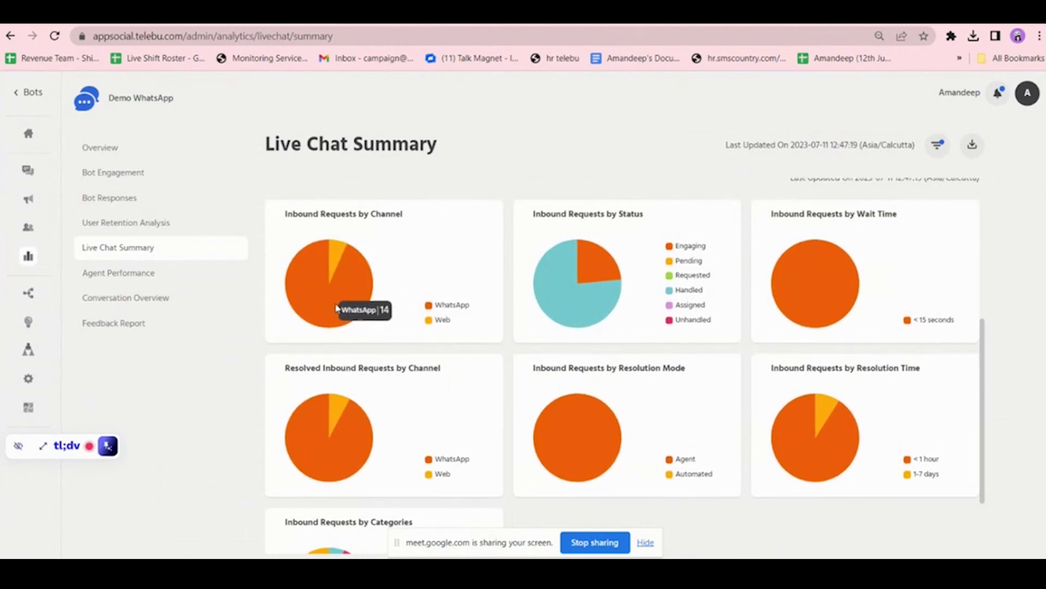
pyautogui.moveTo(357, 264)
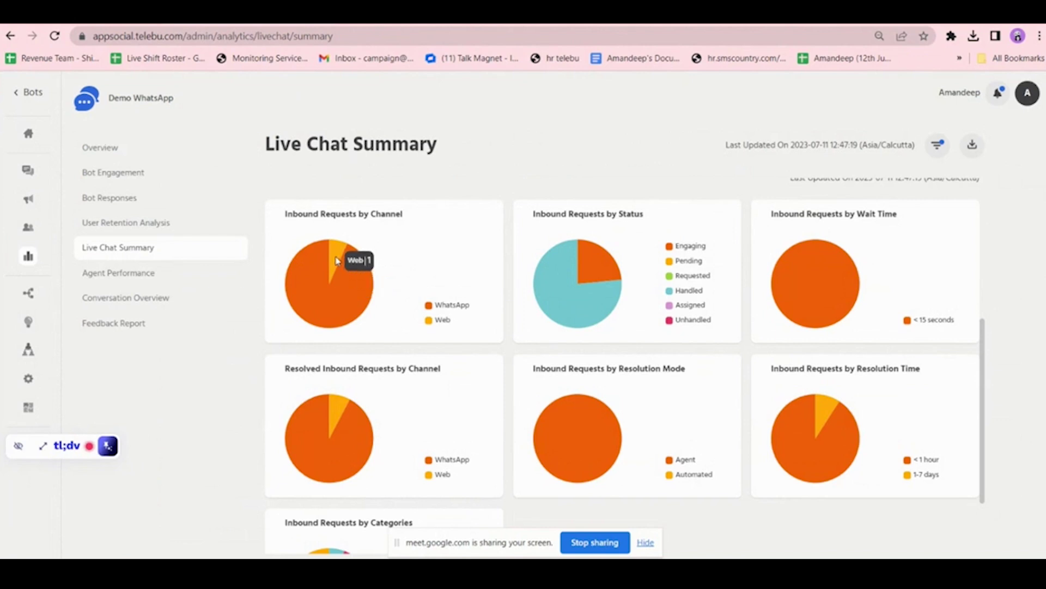
pyautogui.moveTo(567, 298)
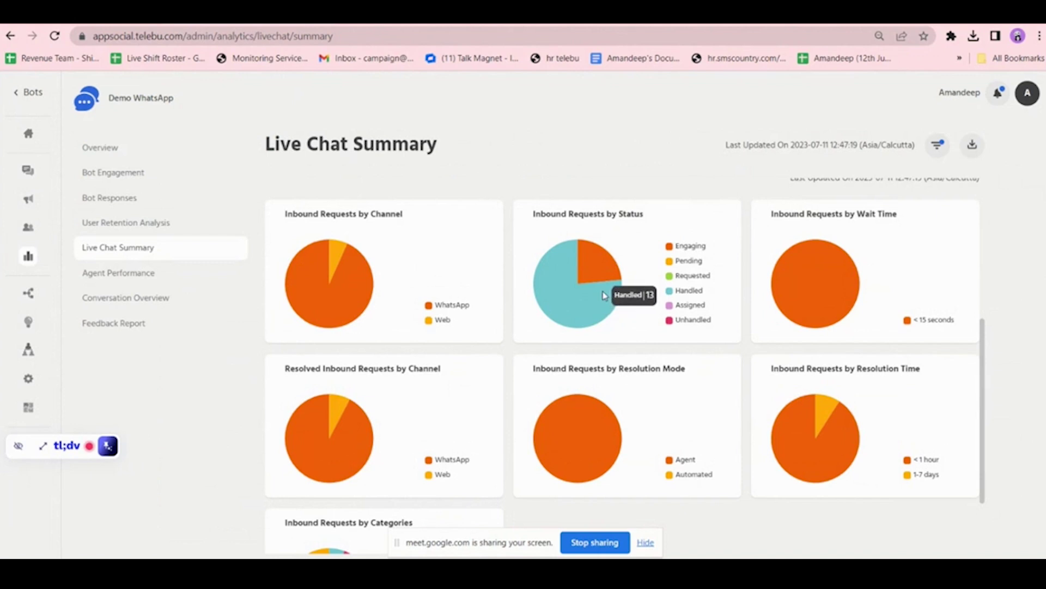
pyautogui.moveTo(602, 272)
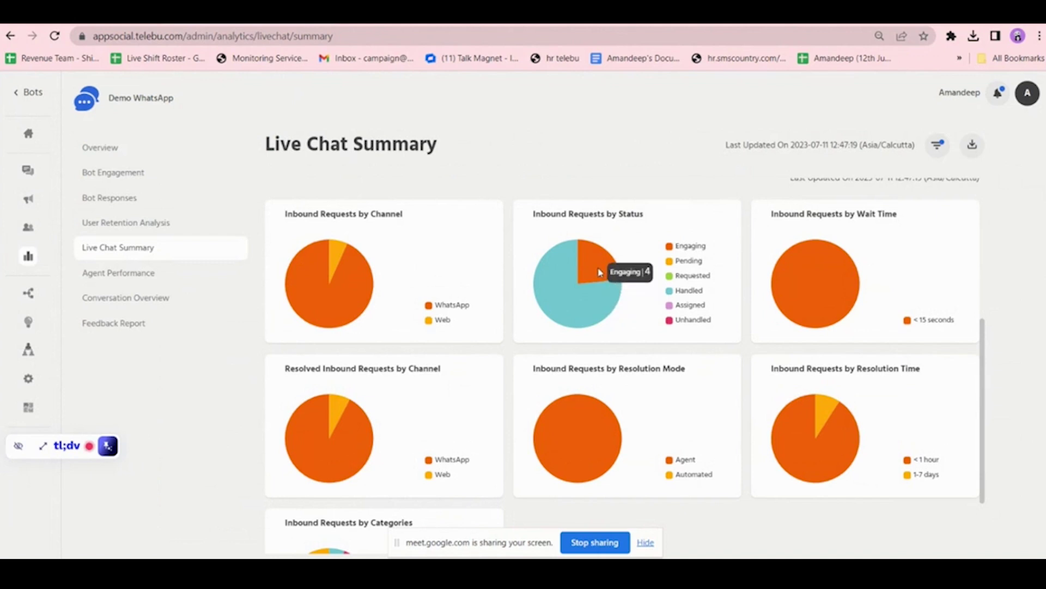
pyautogui.moveTo(837, 299)
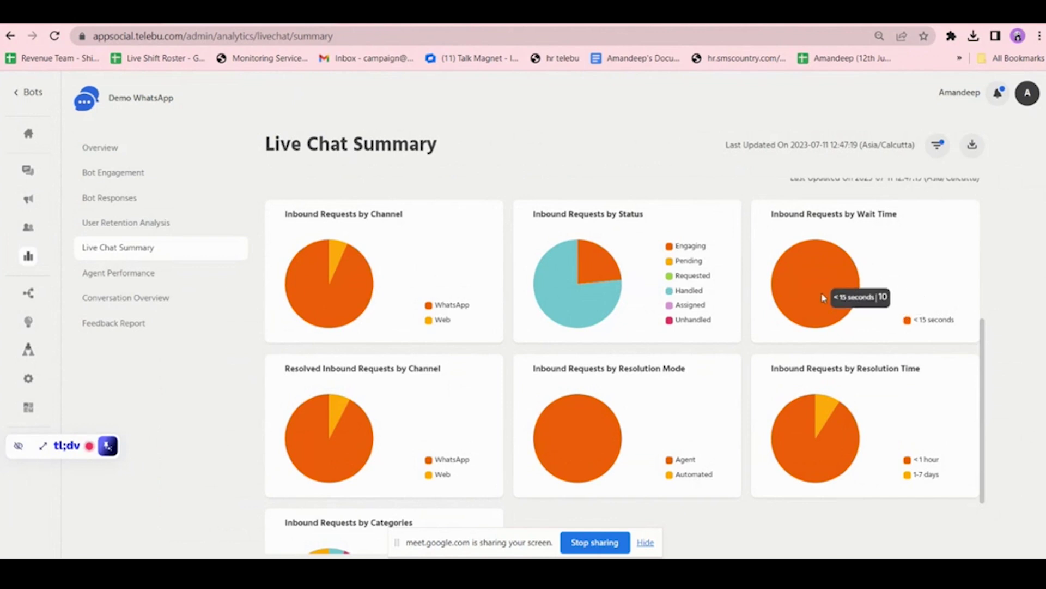
pyautogui.scroll(-1, 823, 297)
pyautogui.moveTo(338, 395)
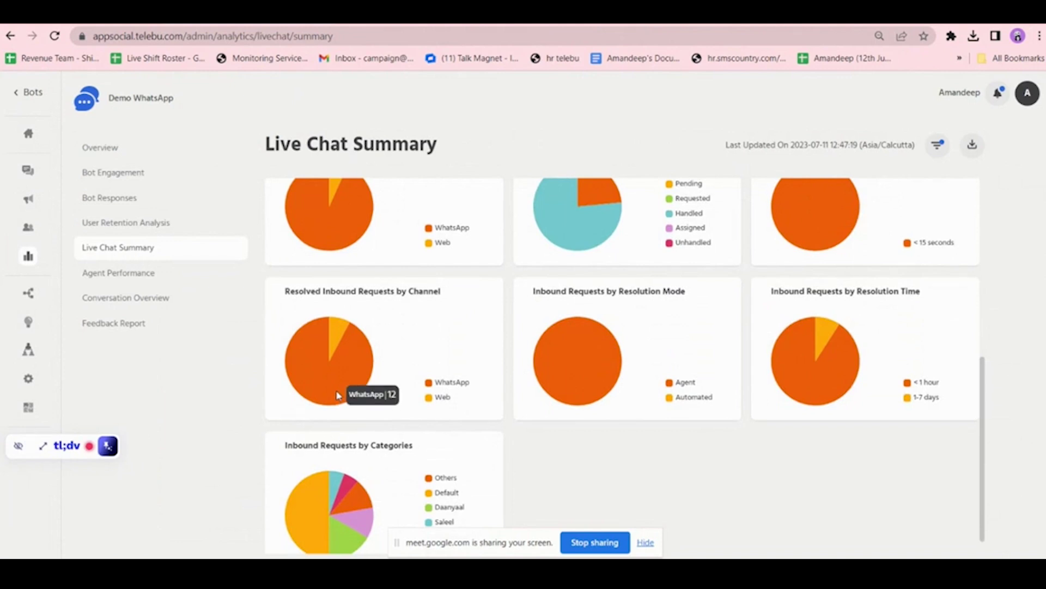
pyautogui.scroll(-1, 338, 395)
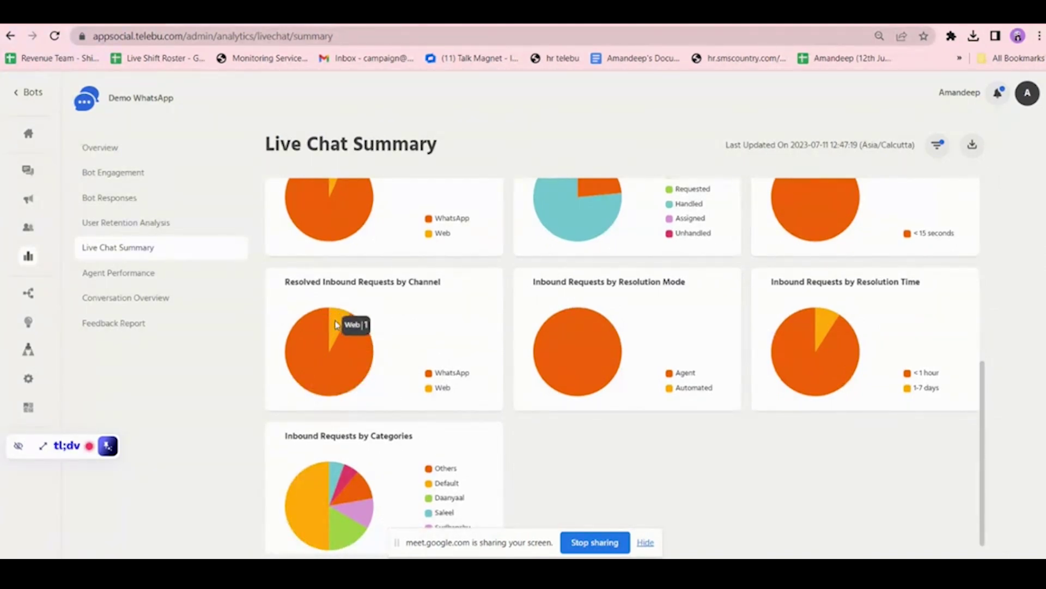
pyautogui.scroll(-1, 346, 371)
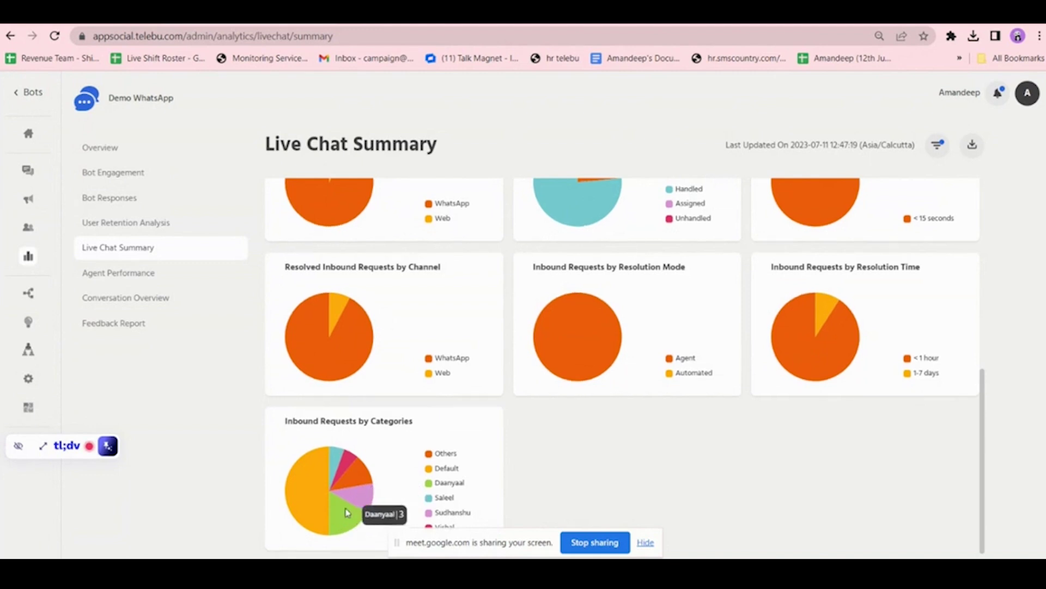
pyautogui.scroll(5, 491, 354)
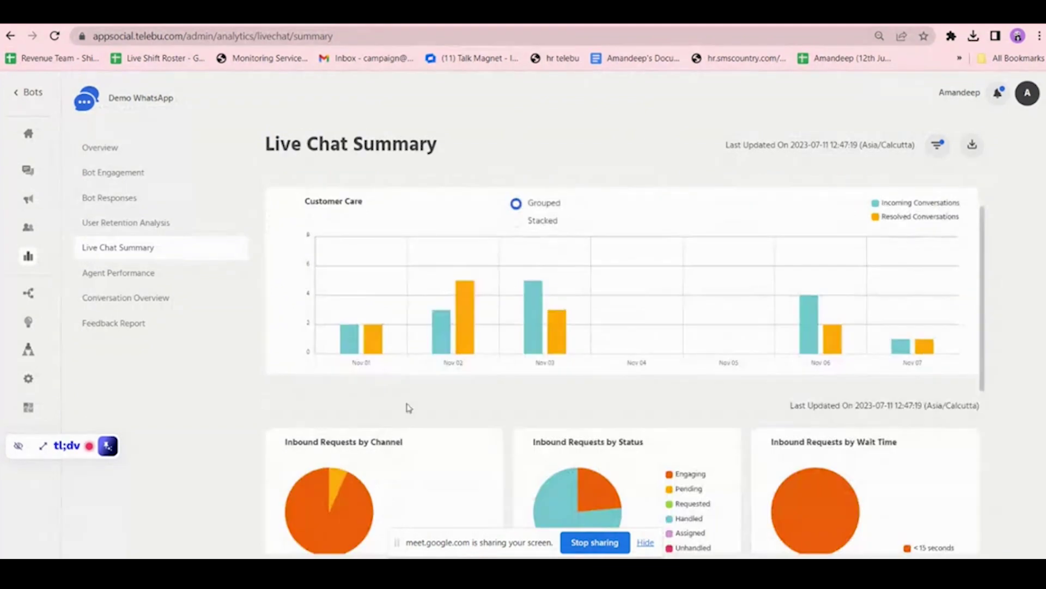
# Open Agent Performance, view Productivity and Performance, then settle on the Quality figures.
pyautogui.click(181, 280)
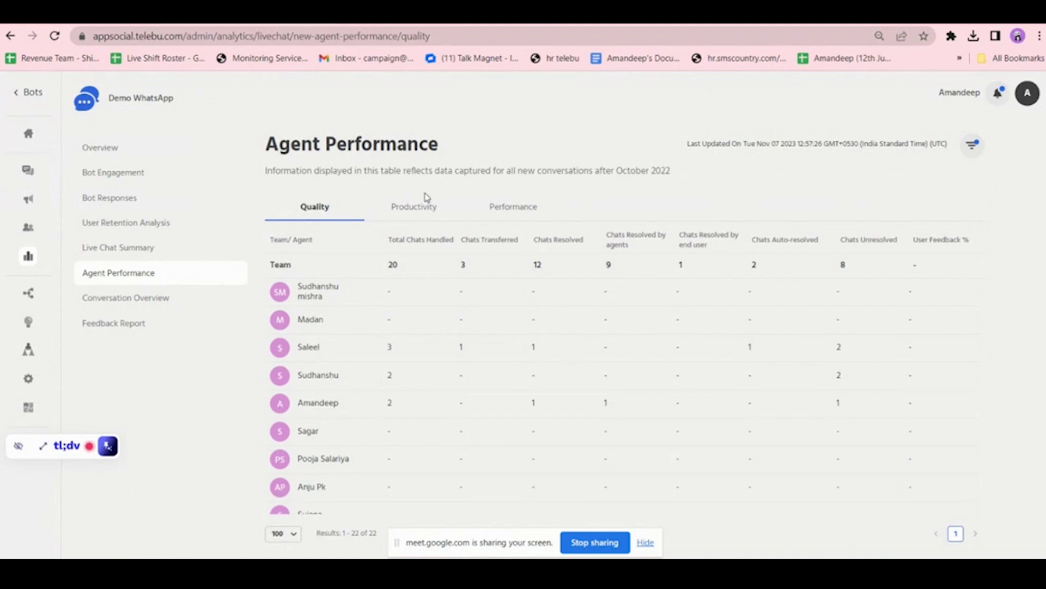
pyautogui.click(401, 207)
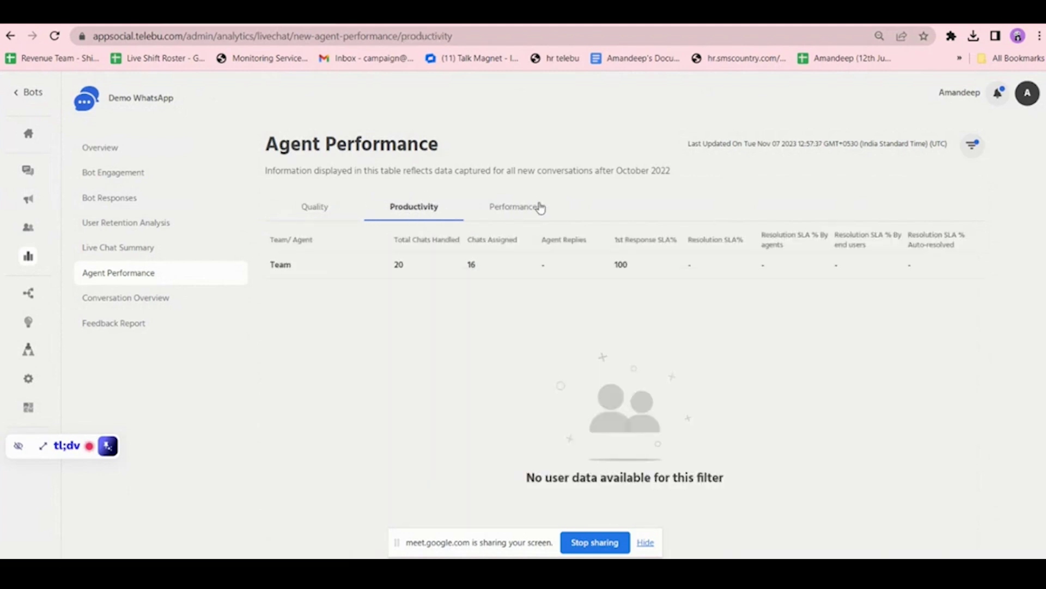
pyautogui.click(540, 207)
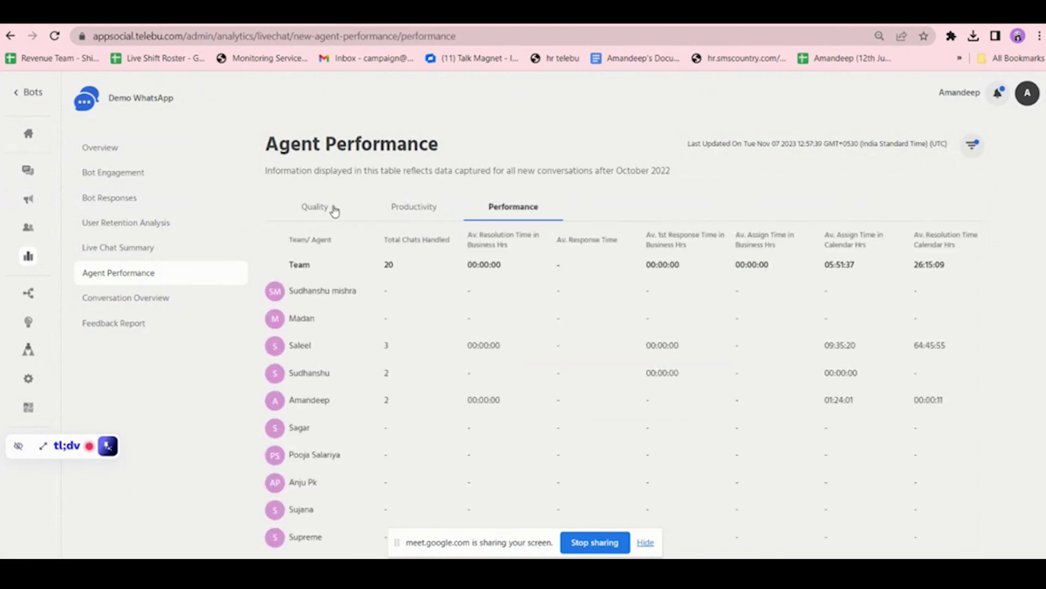
pyautogui.click(316, 207)
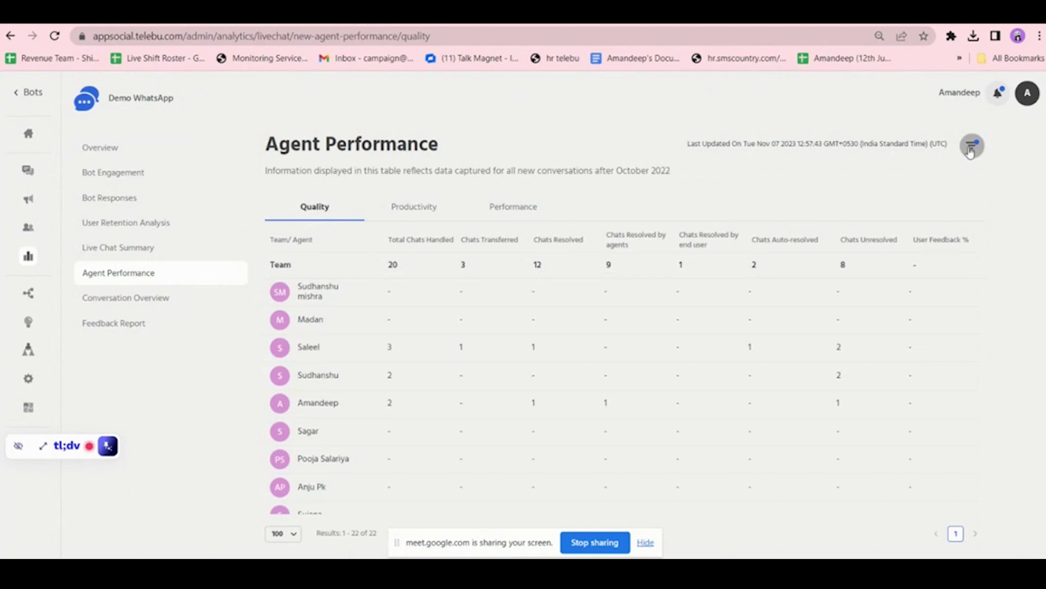
# Open the Filter Timeline and close it without changes, then scroll the Quality table.
pyautogui.click(971, 147)
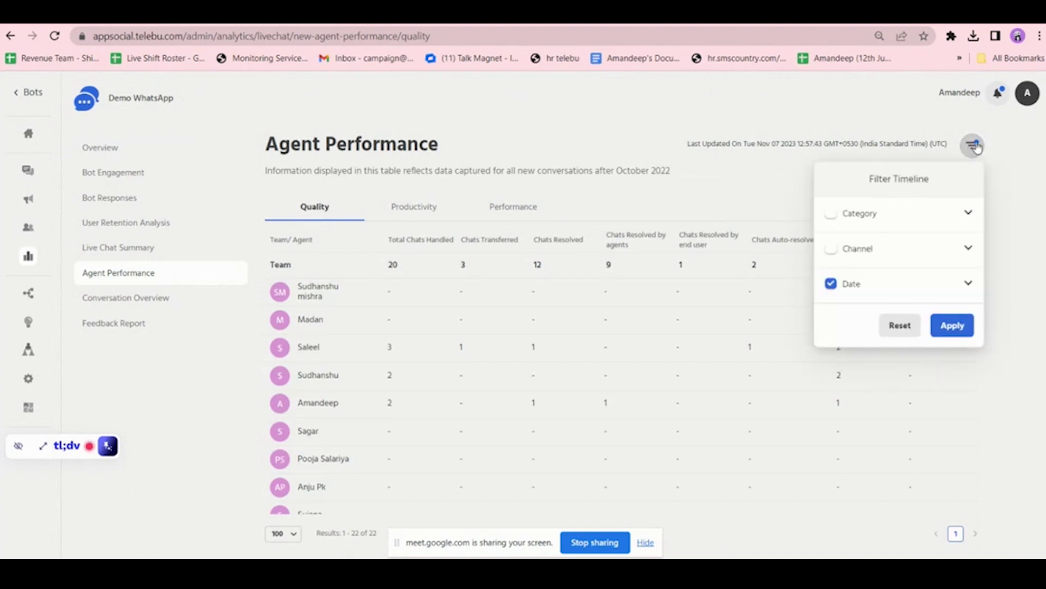
pyautogui.click(971, 149)
pyautogui.scroll(-5, 707, 494)
pyautogui.scroll(-2, 708, 493)
pyautogui.scroll(10, 709, 493)
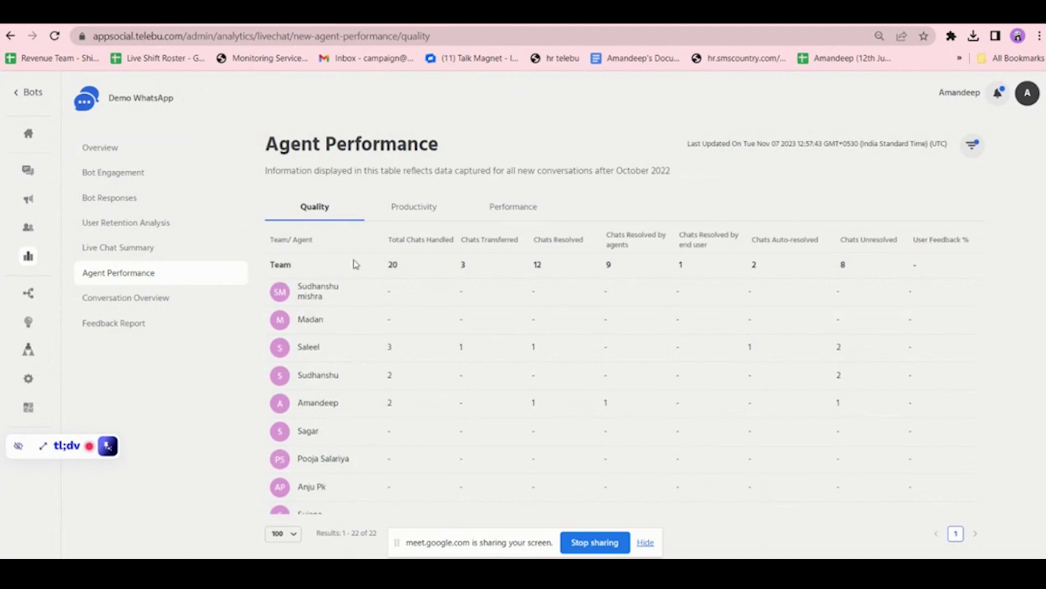
# Highlight the Team Quality totals: 20 chats handled, 3 transferred, 9 agent-resolved, 2 auto-resolved.
pyautogui.moveTo(390, 262); pyautogui.dragTo(403, 266)
pyautogui.click(427, 270)
pyautogui.moveTo(461, 267); pyautogui.dragTo(486, 265)
pyautogui.moveTo(605, 265); pyautogui.dragTo(622, 267)
pyautogui.moveTo(750, 266); pyautogui.dragTo(769, 267)
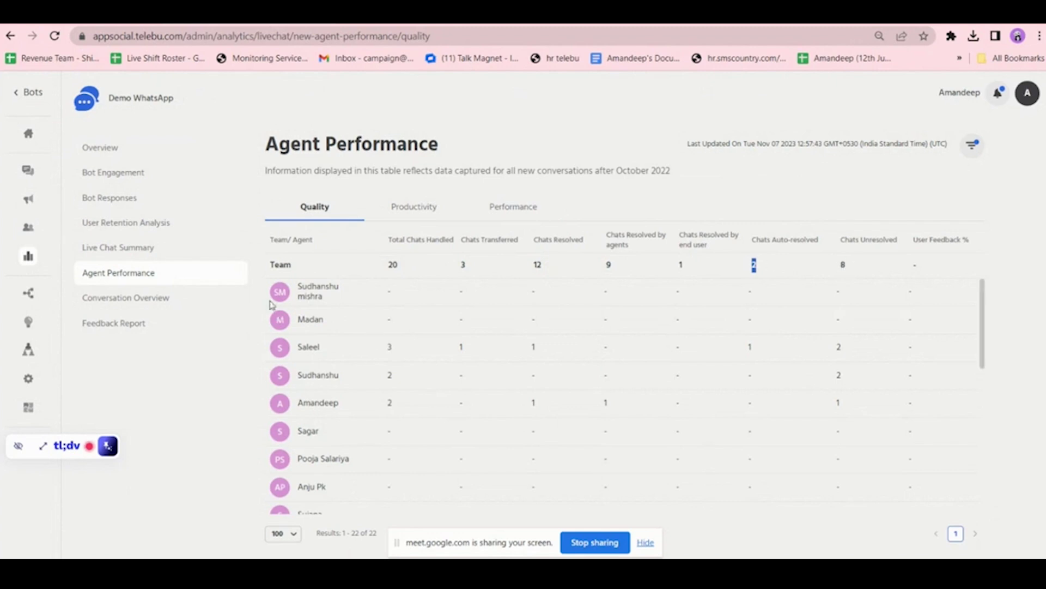
pyautogui.moveTo(268, 265); pyautogui.dragTo(684, 266)
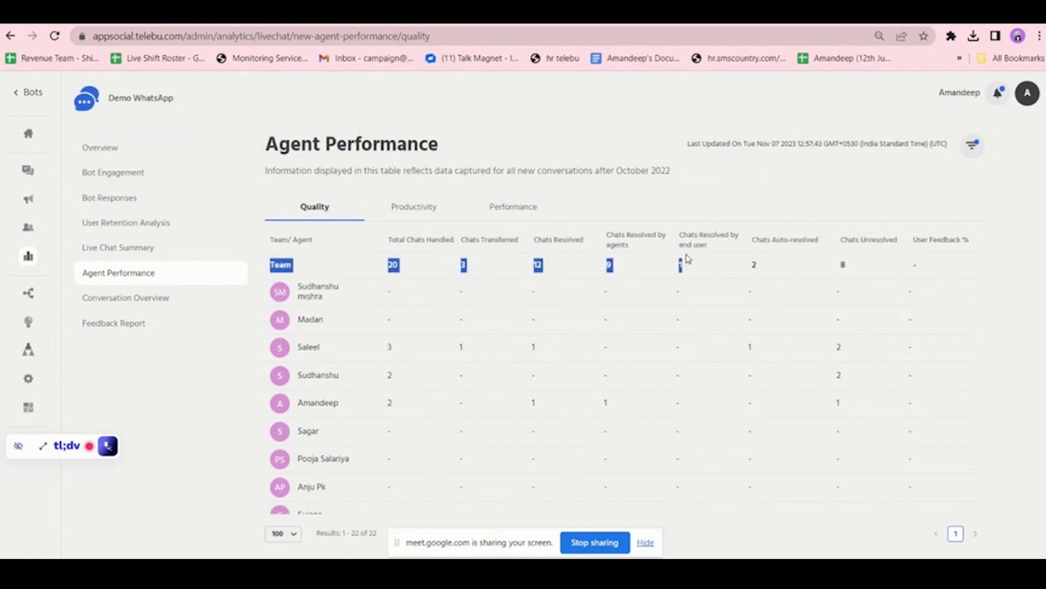
pyautogui.scroll(-1, 322, 295)
pyautogui.scroll(1, 328, 297)
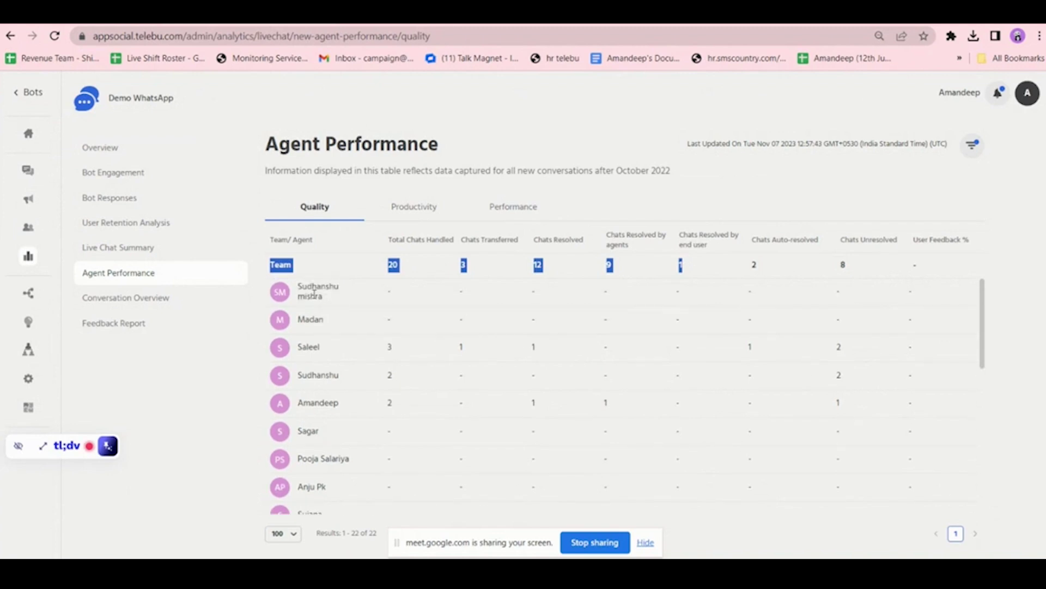
pyautogui.click(337, 294)
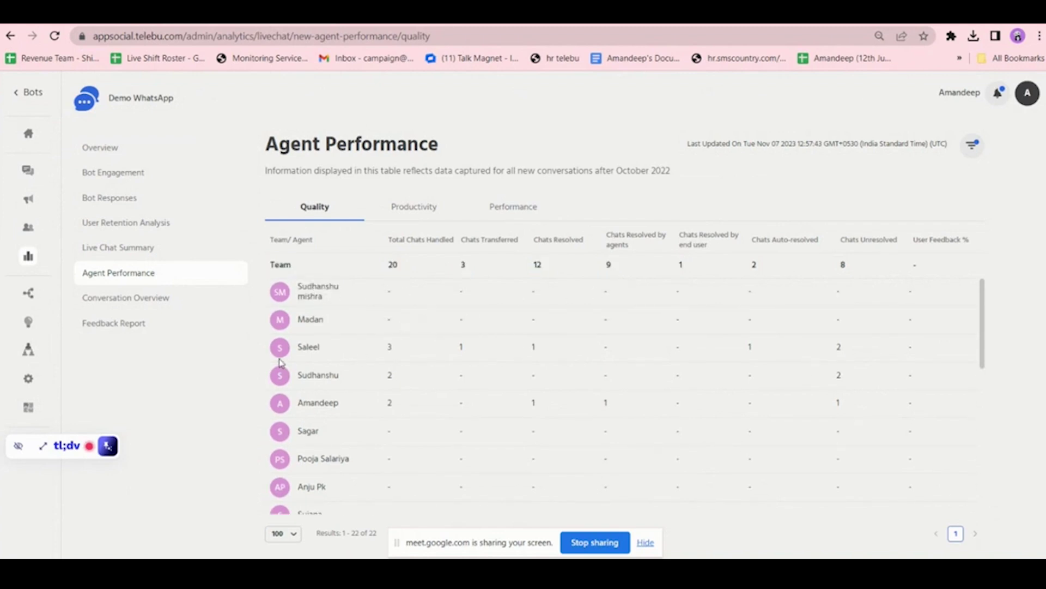
# Point out one agent's 3 chats handled, scroll the agent list, and switch to Productivity.
pyautogui.moveTo(382, 348); pyautogui.dragTo(397, 350)
pyautogui.click(854, 359)
pyautogui.scroll(-1, 844, 345)
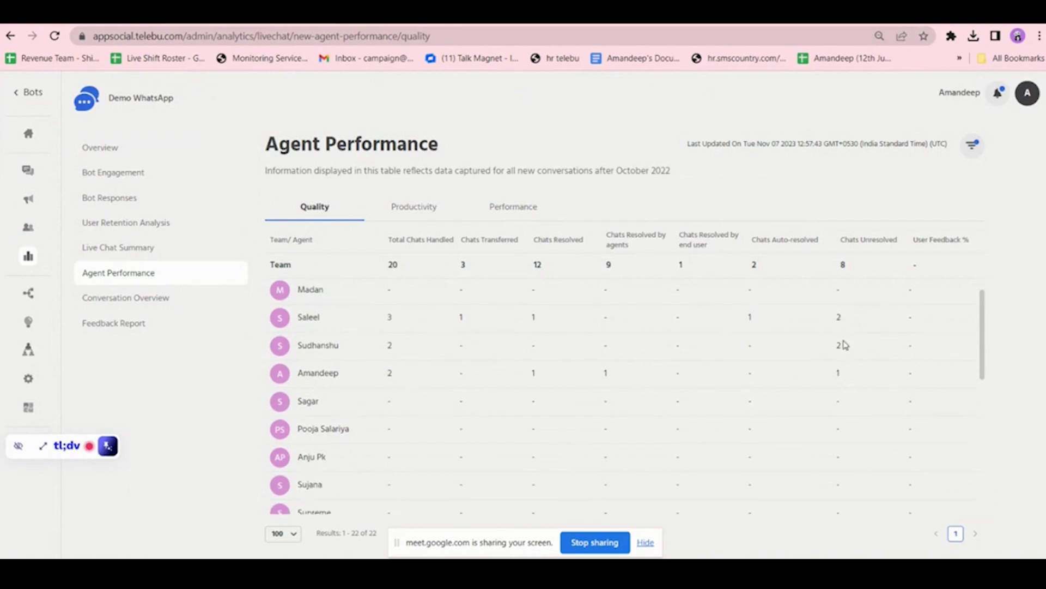
pyautogui.scroll(-5, 823, 399)
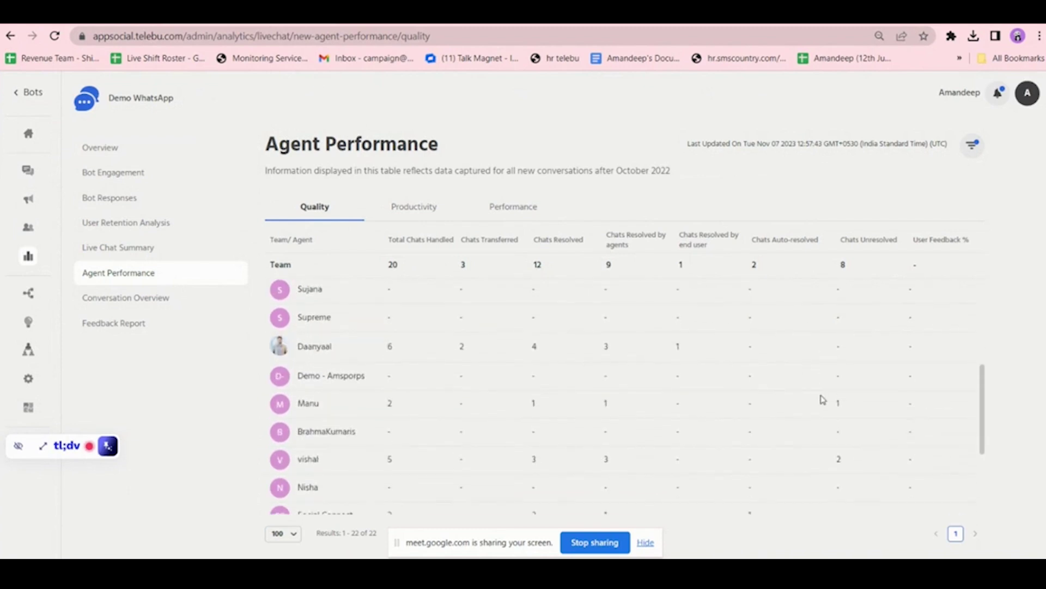
pyautogui.scroll(6, 823, 400)
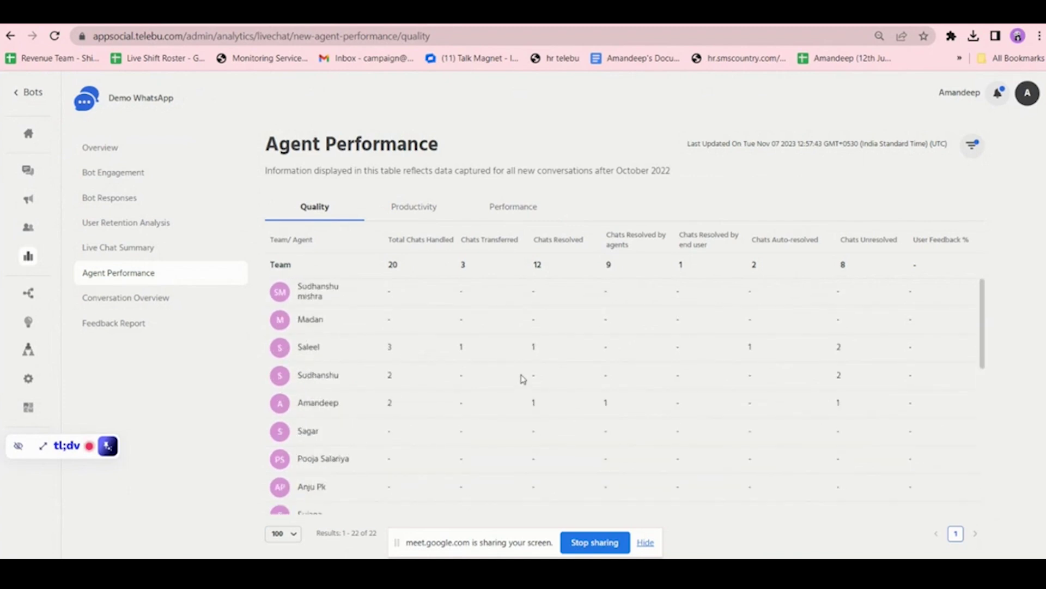
pyautogui.click(409, 212)
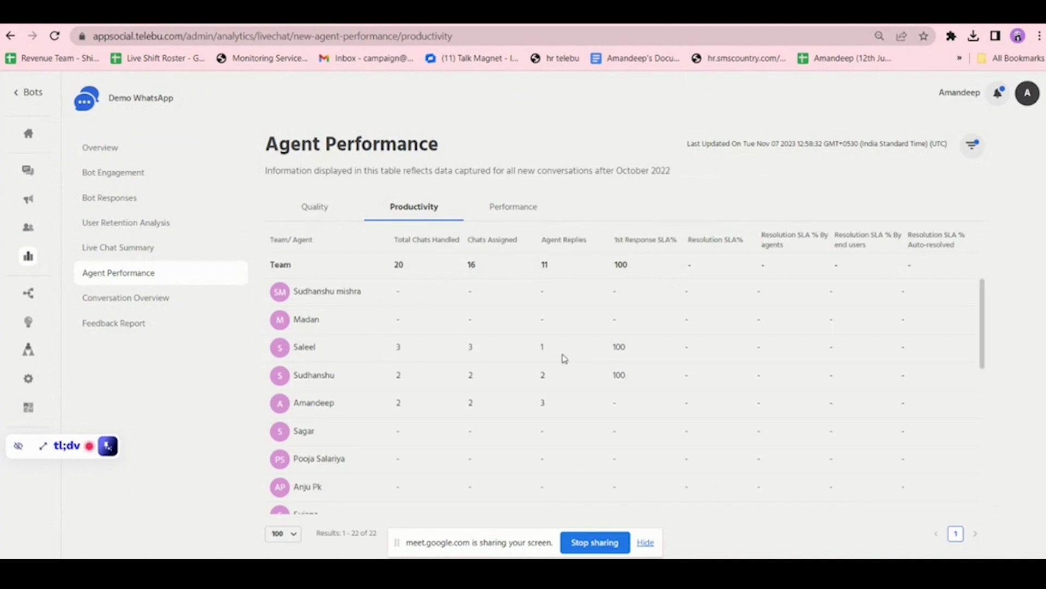
# Note an agent's 100% first response SLA, review the Performance times, then open Conversation Overview.
pyautogui.moveTo(609, 349); pyautogui.dragTo(649, 352)
pyautogui.click(528, 210)
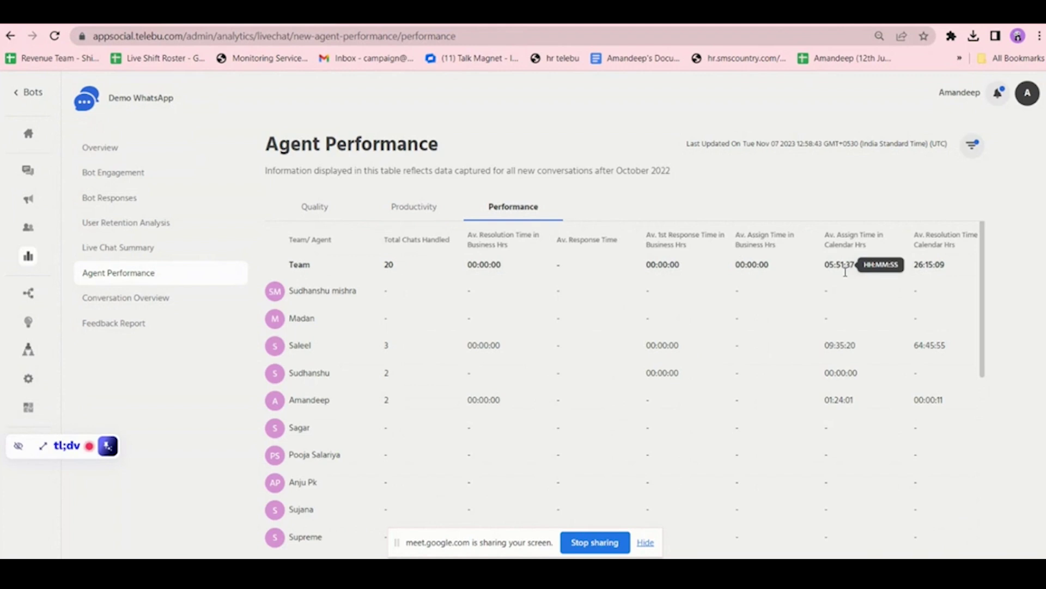
pyautogui.scroll(-1, 845, 272)
pyautogui.scroll(1, 845, 274)
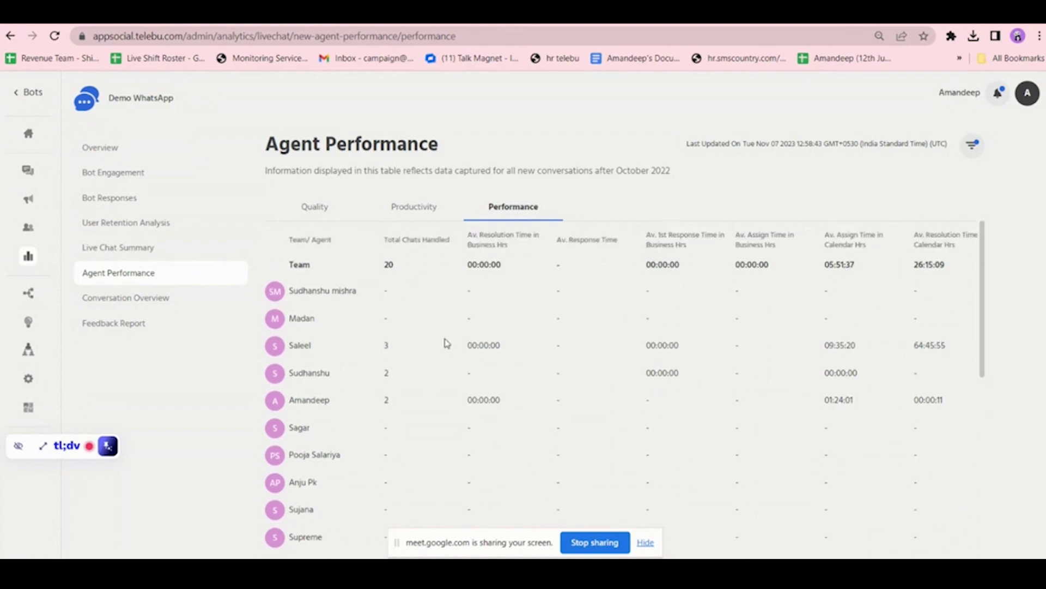
pyautogui.scroll(-7, 578, 303)
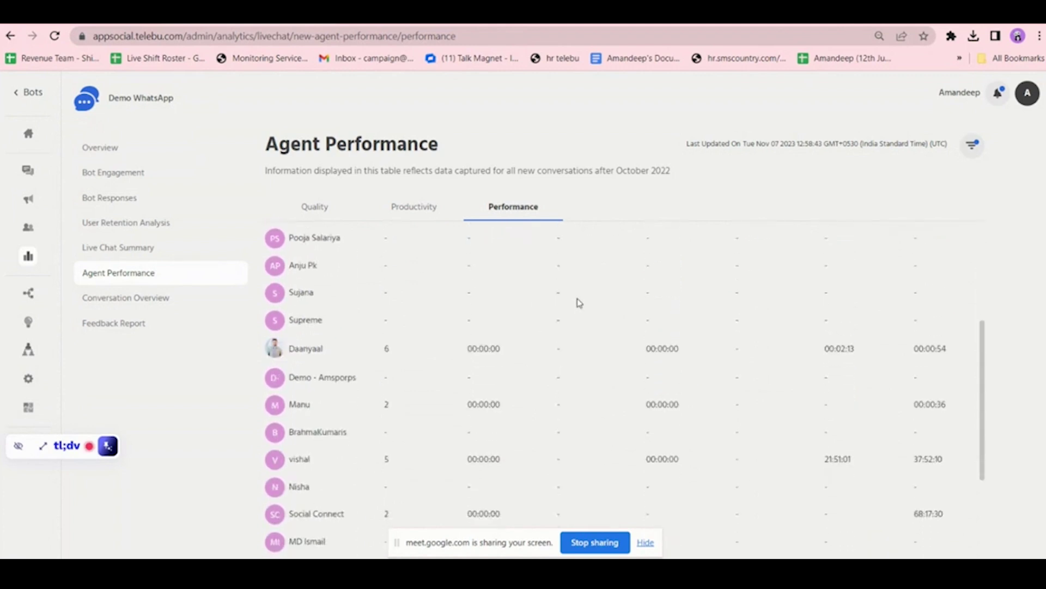
pyautogui.click(155, 302)
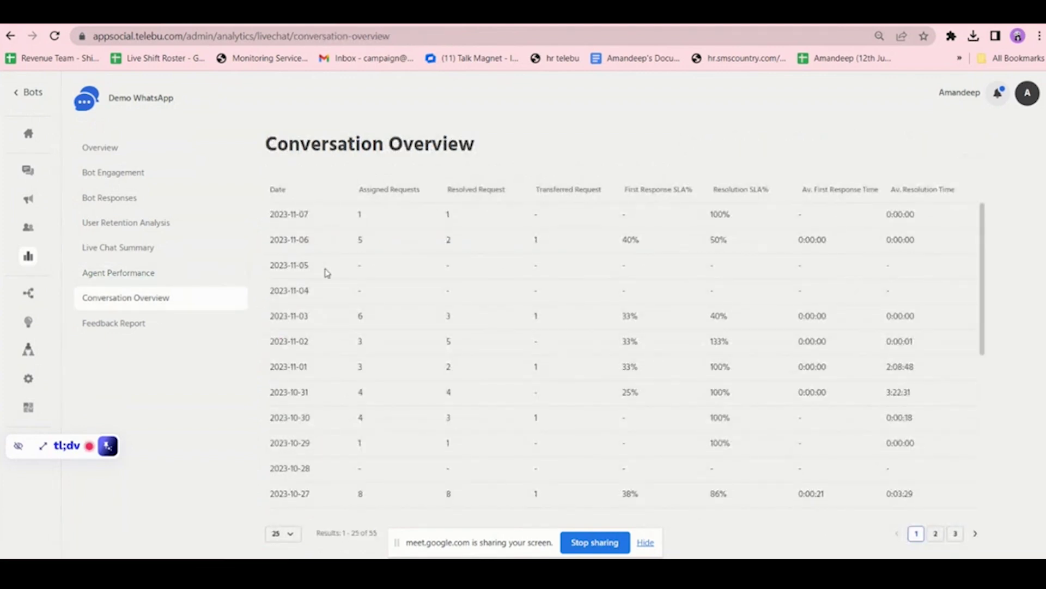
pyautogui.scroll(-5, 550, 394)
pyautogui.scroll(5, 550, 394)
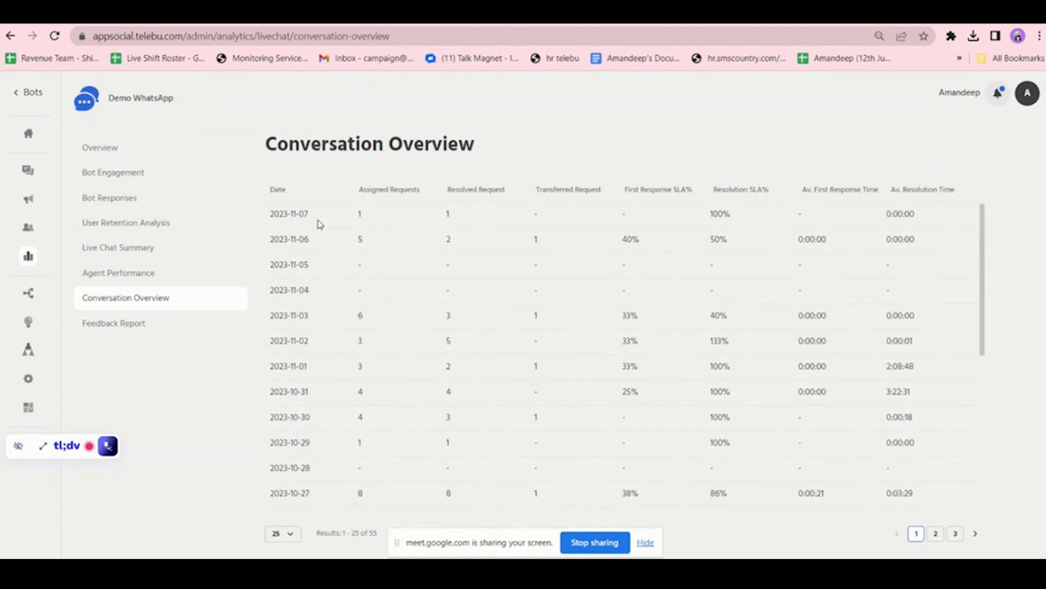
pyautogui.scroll(-1, 325, 220)
pyautogui.scroll(-5, 325, 220)
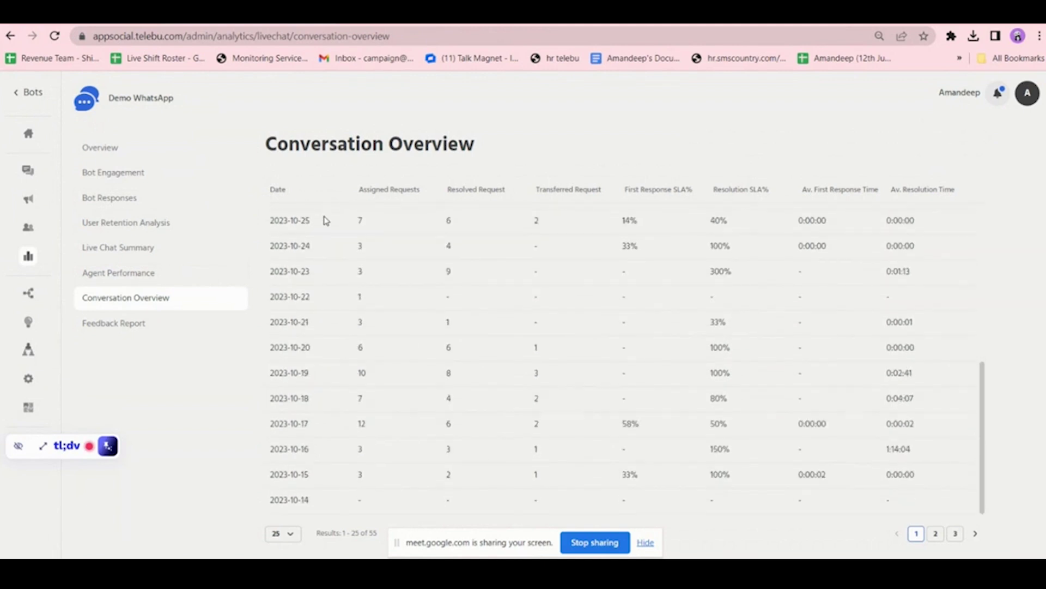
pyautogui.moveTo(360, 187); pyautogui.dragTo(420, 189)
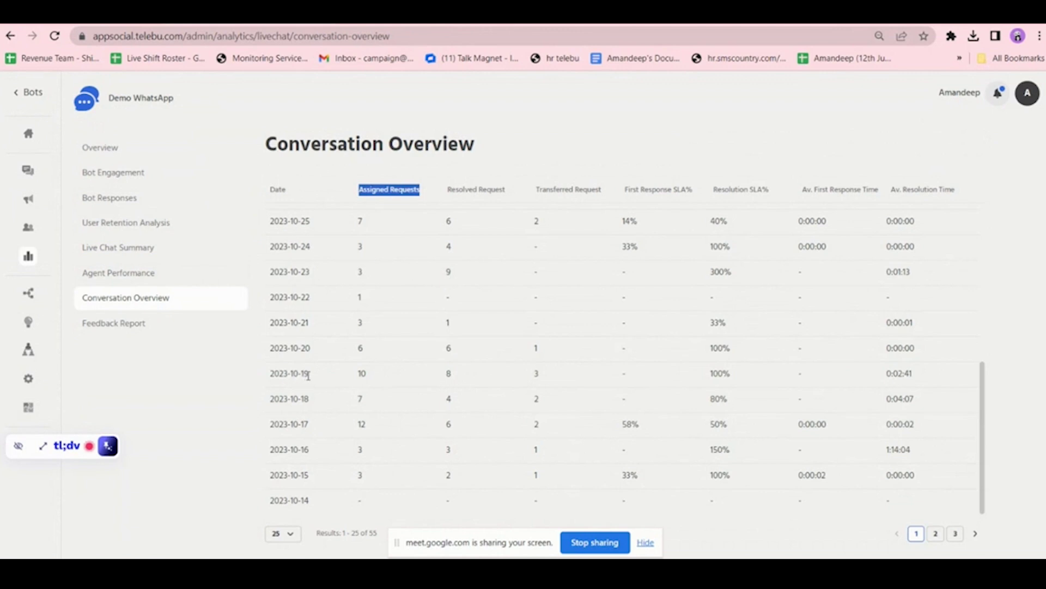
pyautogui.moveTo(308, 376); pyautogui.dragTo(264, 378)
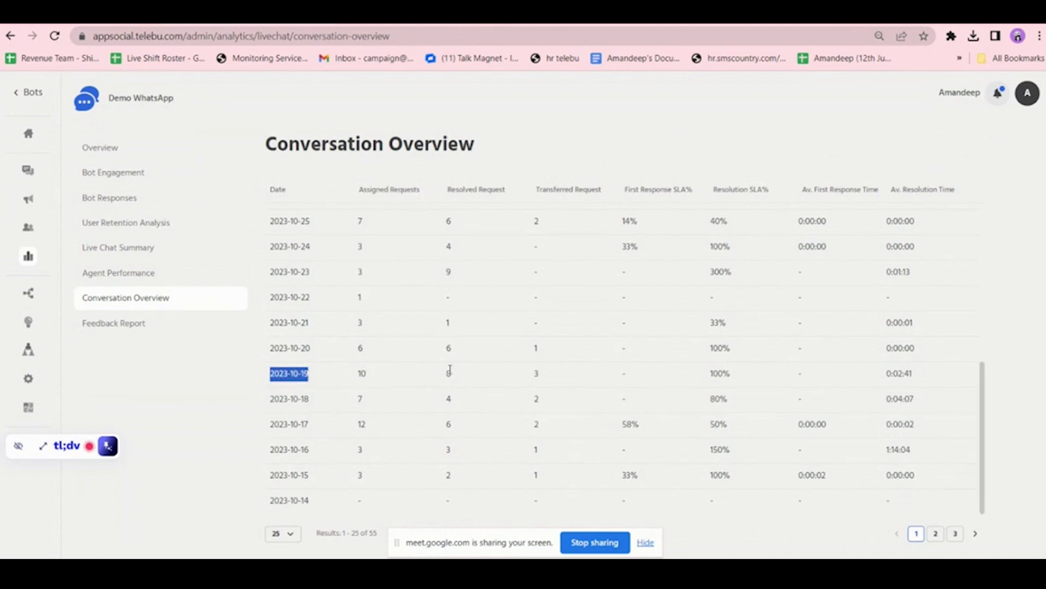
pyautogui.moveTo(446, 373); pyautogui.dragTo(463, 376)
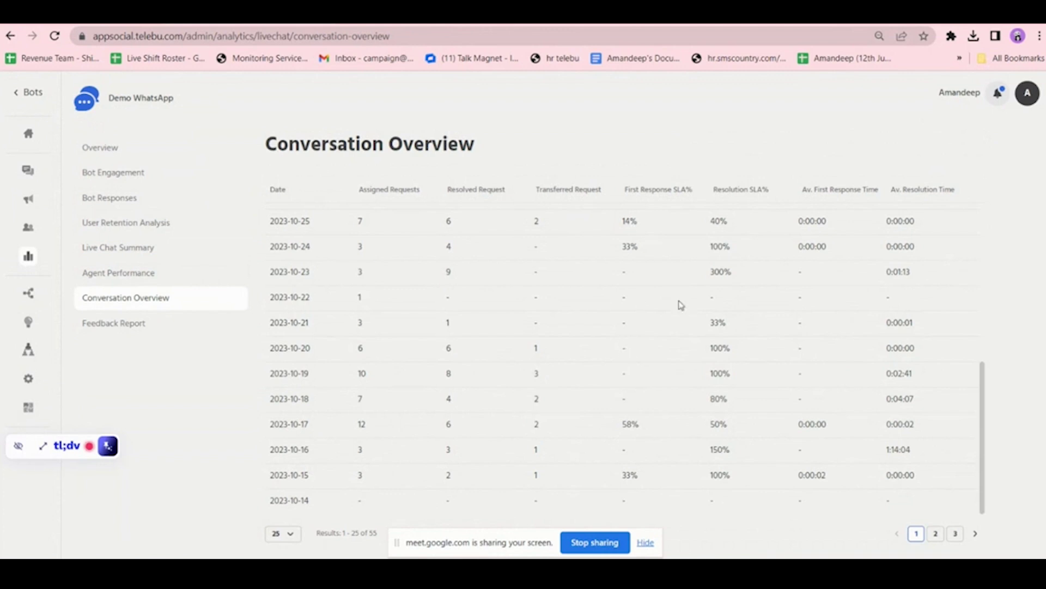
pyautogui.moveTo(709, 351); pyautogui.dragTo(740, 351)
pyautogui.click(740, 351)
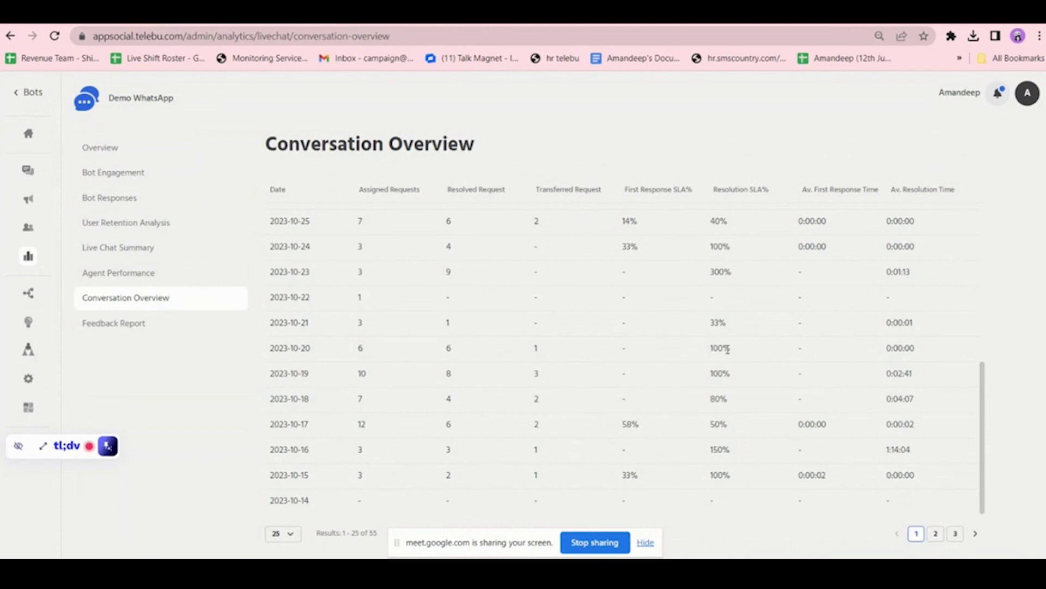